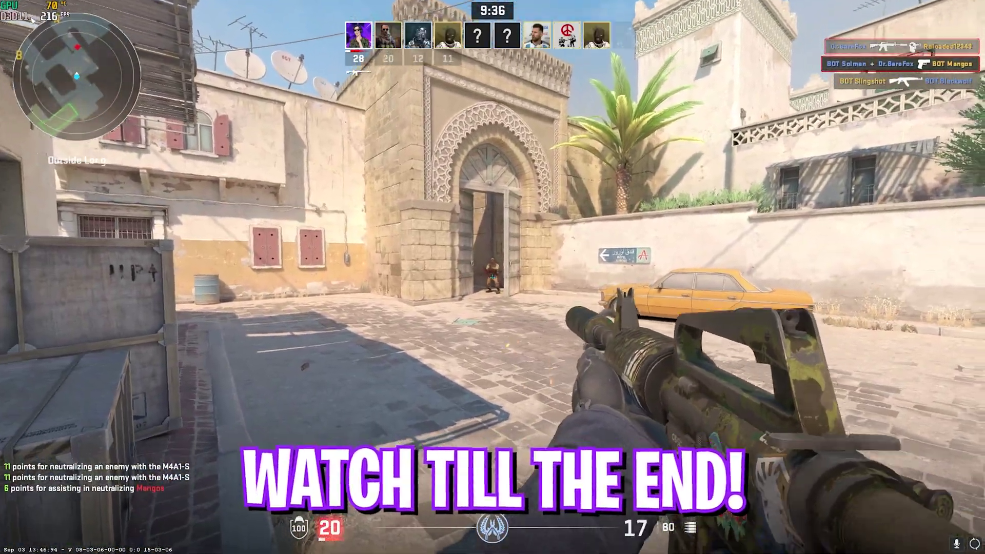
# Shoot the enemy standing in the archway doorway with the M4A1-S
pyautogui.click(492, 277)
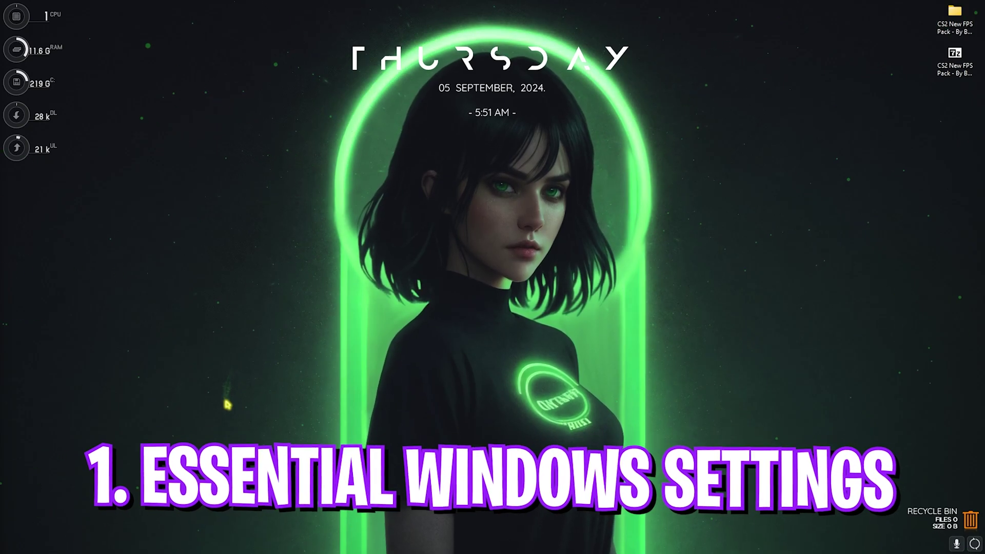
# Open Settings, review the Game Bar options under Gaming, then show Game Mode turned On
pyautogui.press('super')
pyautogui.click(408, 381)
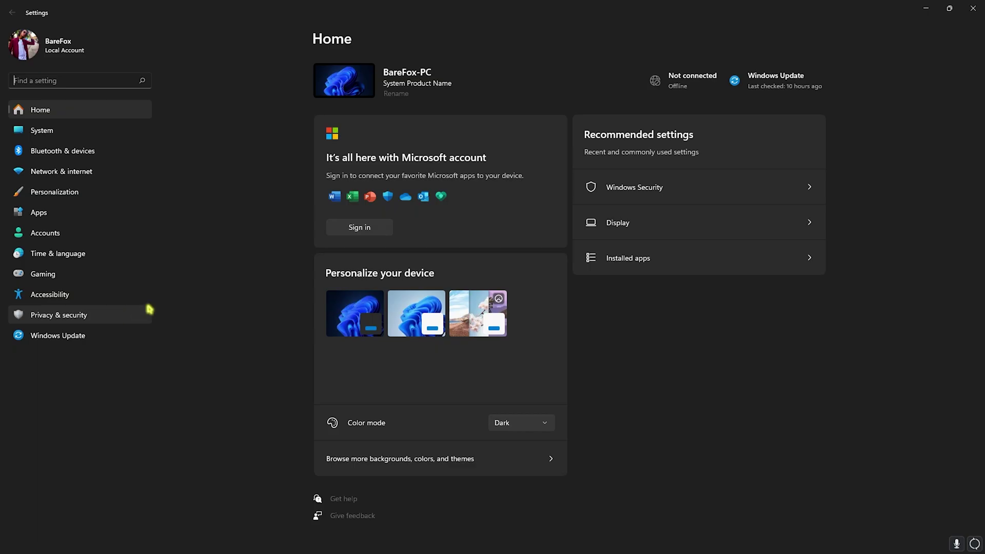
pyautogui.click(82, 275)
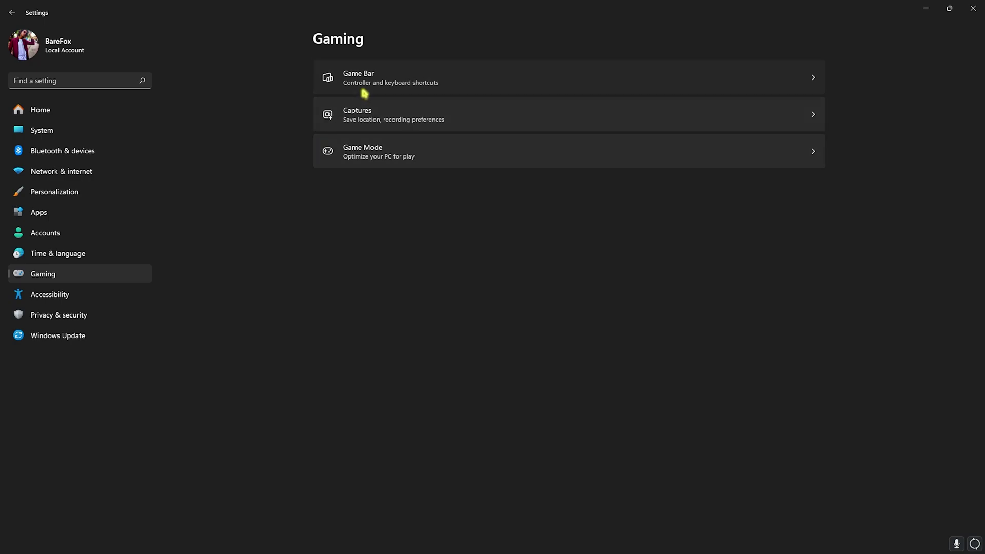
pyautogui.click(365, 91)
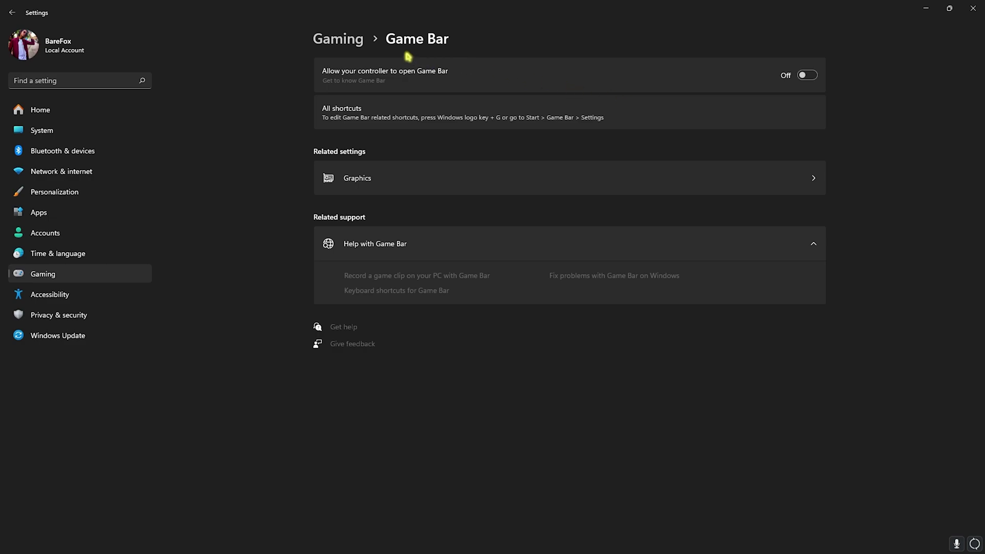
pyautogui.click(340, 39)
pyautogui.click(334, 147)
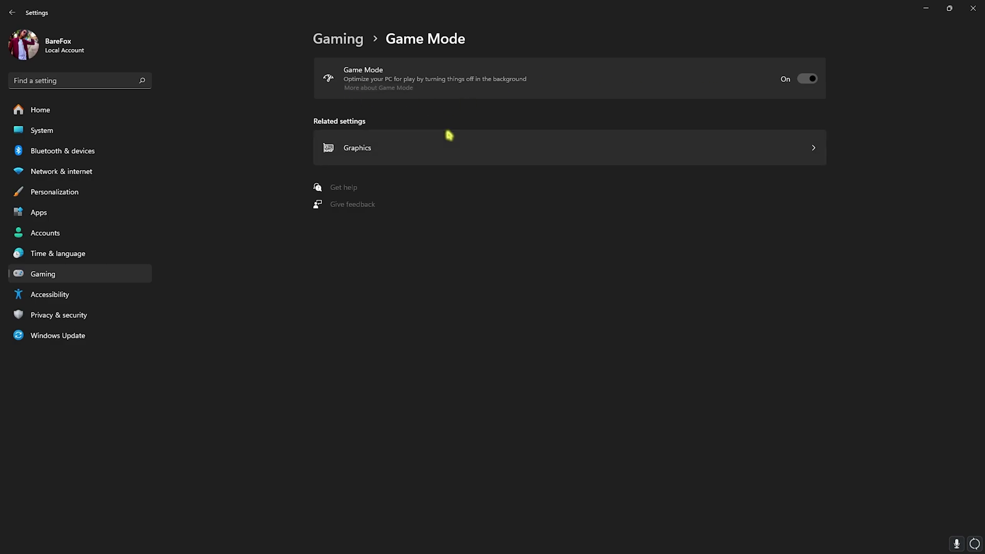
# Check GPU scheduling and windowed-game optimizations, then browse for a desktop app to add under Graphics
pyautogui.click(391, 148)
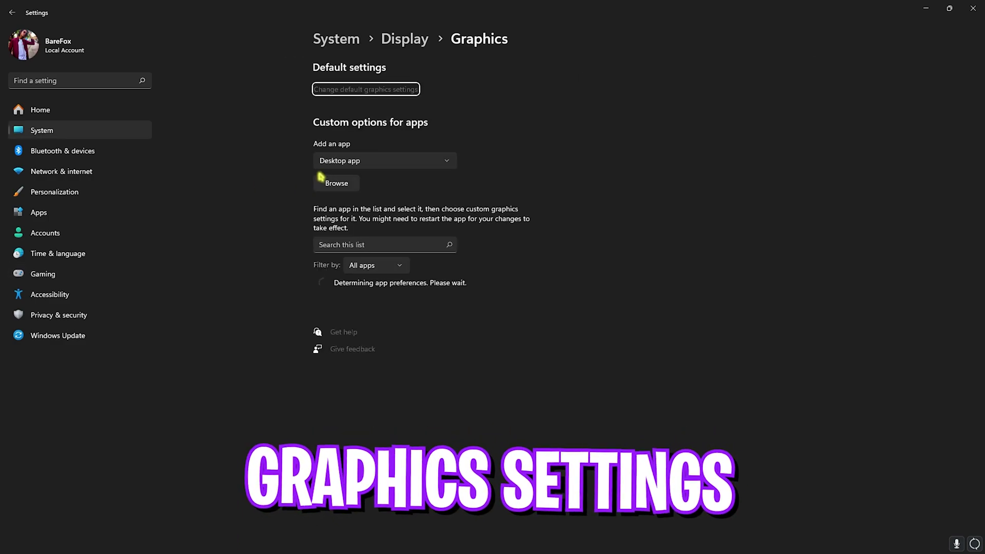
pyautogui.click(341, 90)
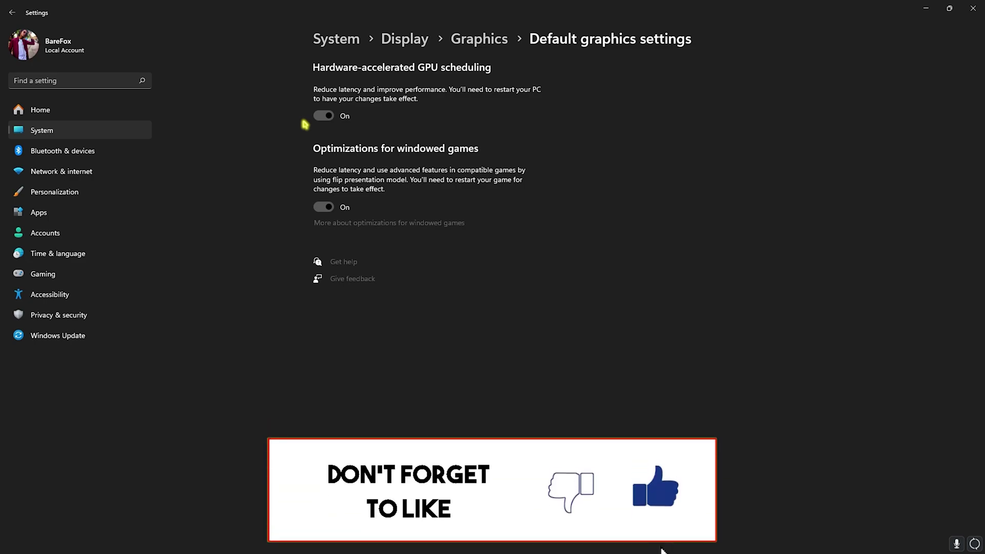
pyautogui.click(480, 46)
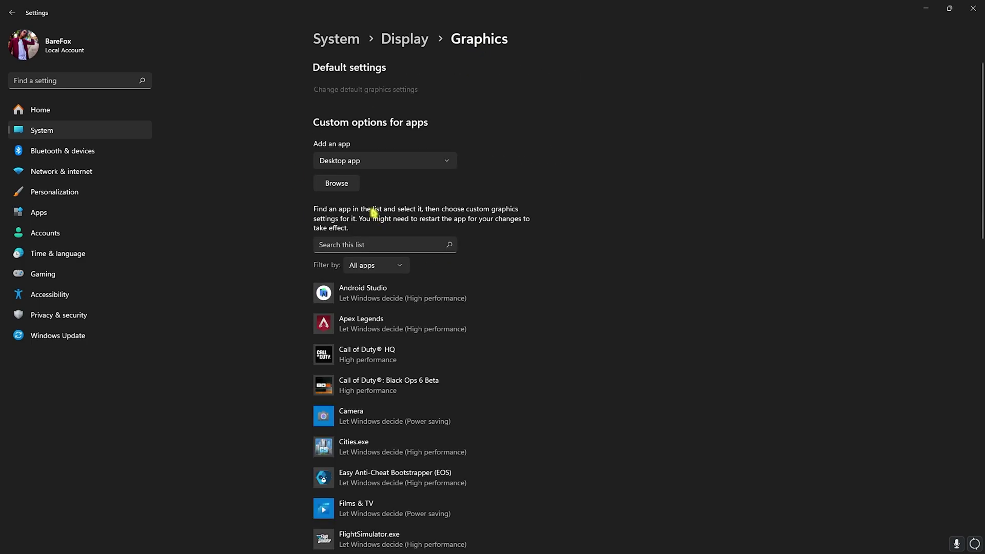
pyautogui.scroll(-5, 385, 318)
pyautogui.scroll(-3, 392, 446)
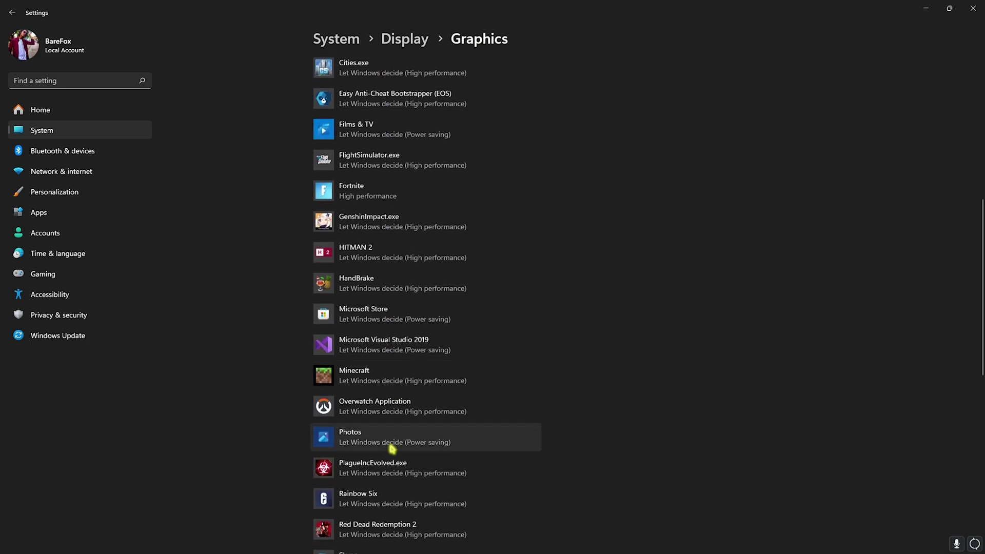
pyautogui.scroll(6, 391, 374)
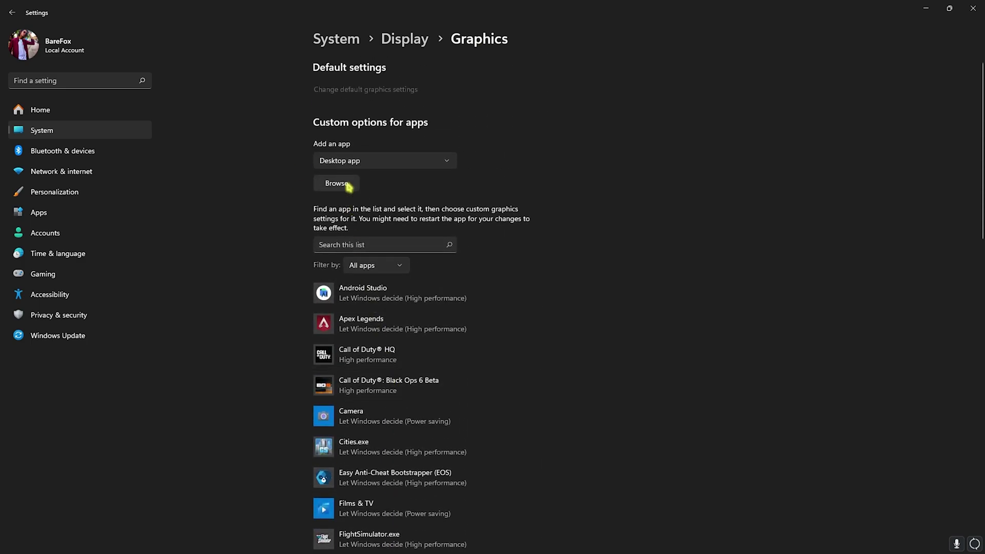
pyautogui.click(347, 185)
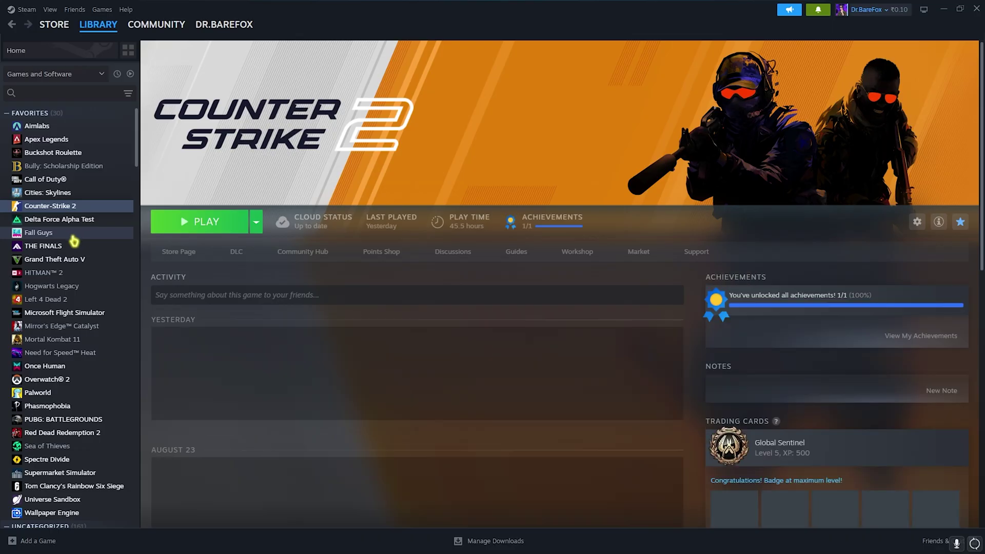
# Open Counter-Strike 2's local files from Steam, copy the folder path, and return to Settings
pyautogui.rightClick(60, 208)
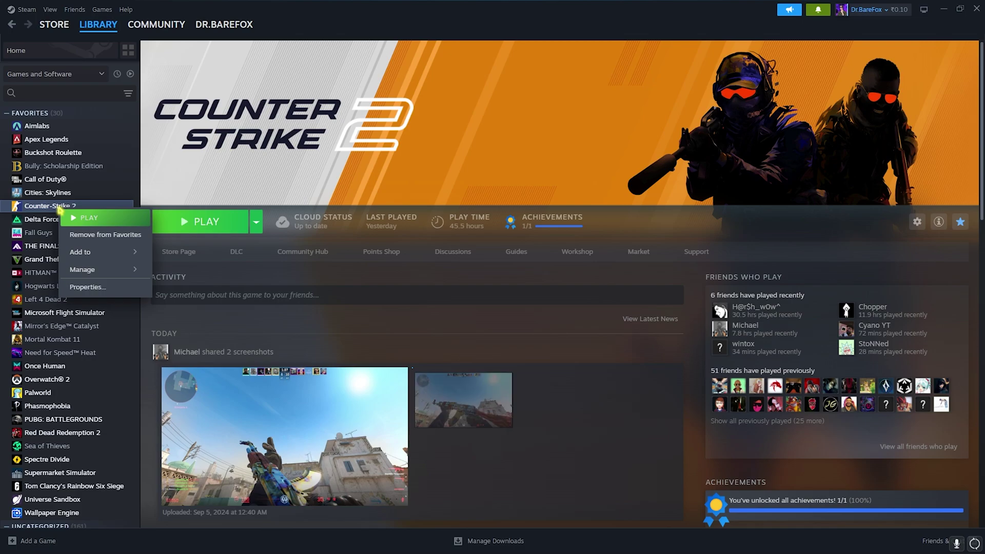
pyautogui.moveTo(89, 269)
pyautogui.click(209, 288)
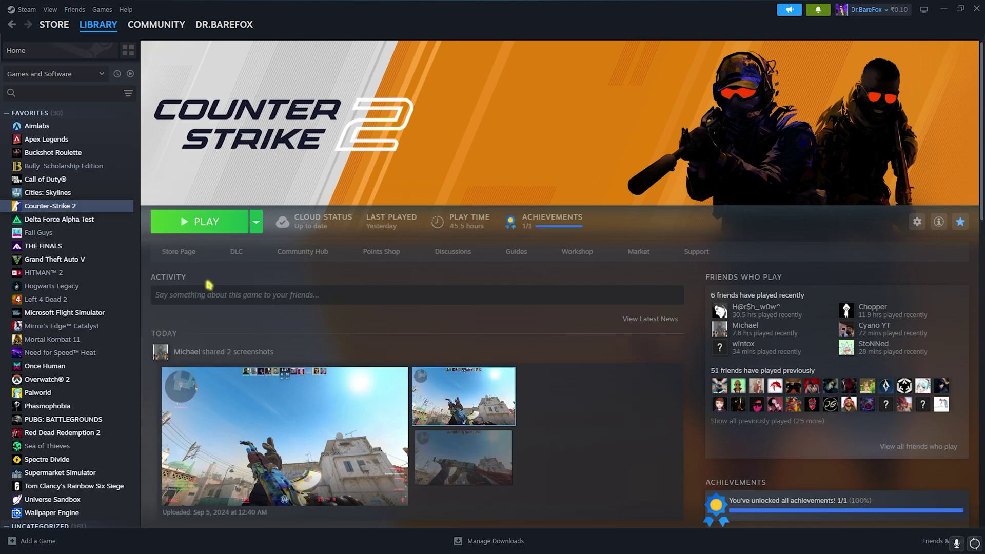
pyautogui.click(419, 37)
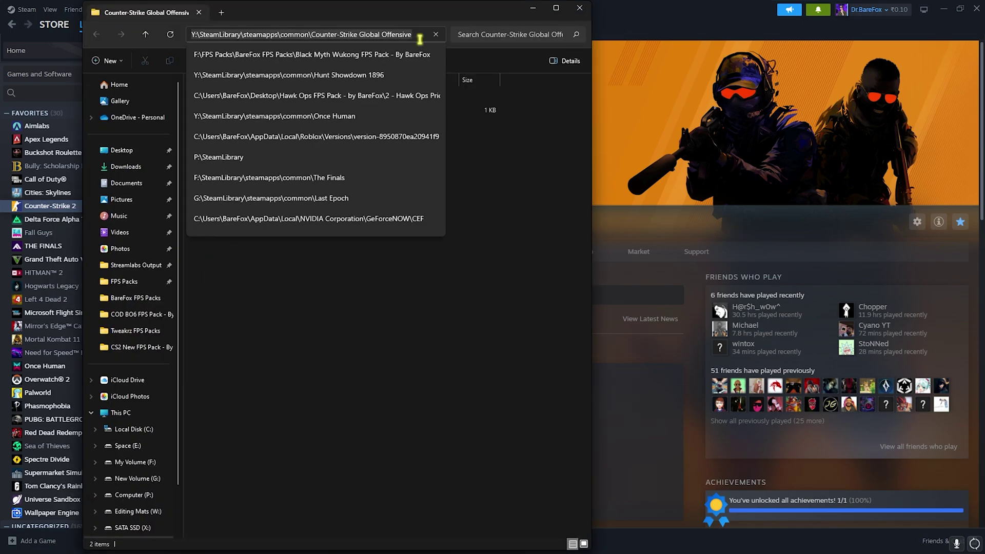
pyautogui.hotkey('alt', 'Tab')
pyautogui.hotkey('alt', 'Tab')
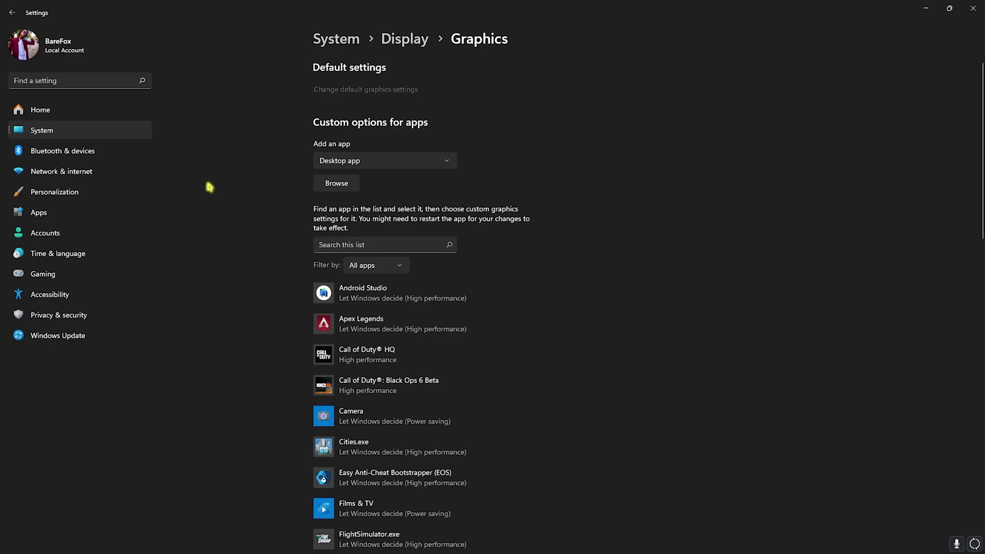
# Add cs2.exe from the CS2 game\bin\win64 folder to the Graphics app list
pyautogui.click(336, 183)
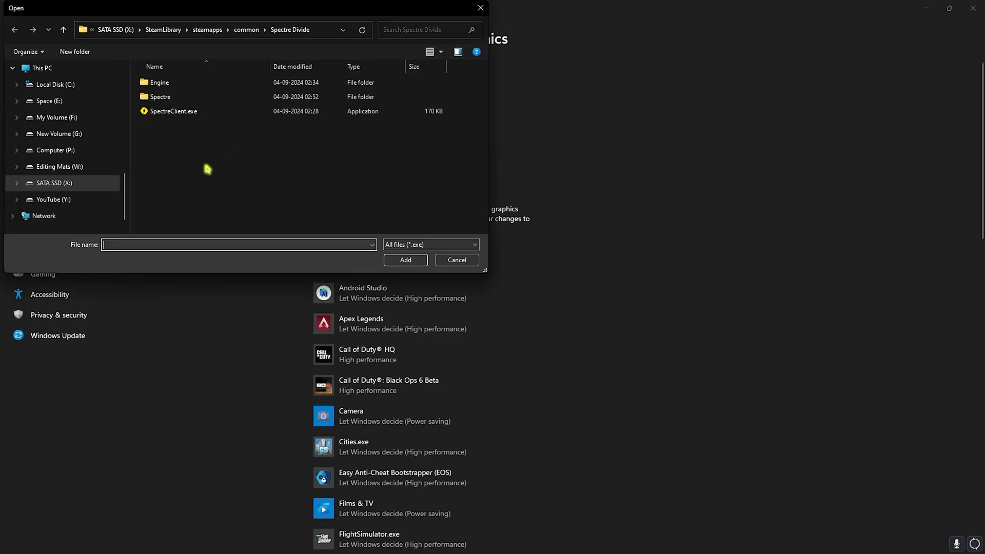
pyautogui.click(298, 32)
pyautogui.write('Y:\\SteamLibrary\\steamapps\\common\\Counter-Strike Global Offensive')
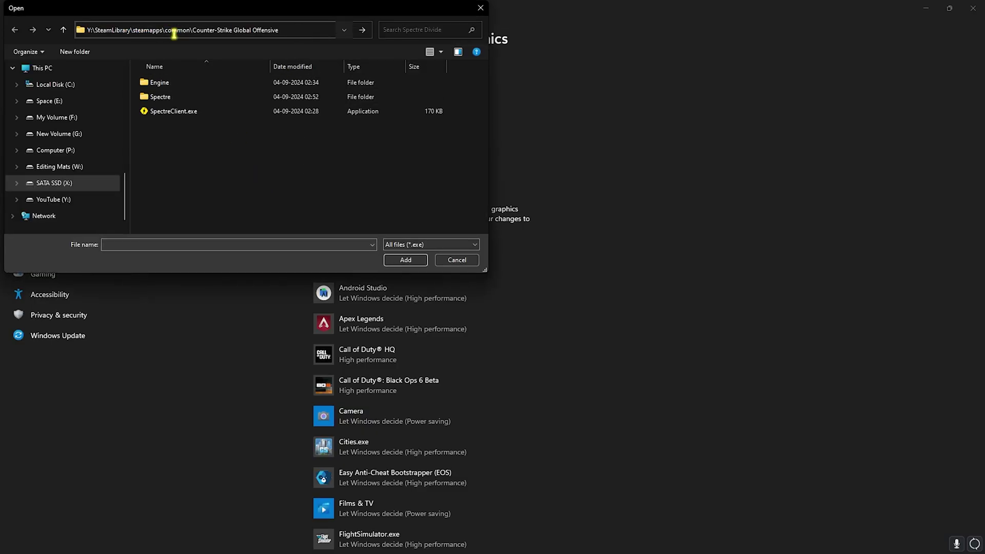
pyautogui.press('Return')
pyautogui.doubleClick(172, 83)
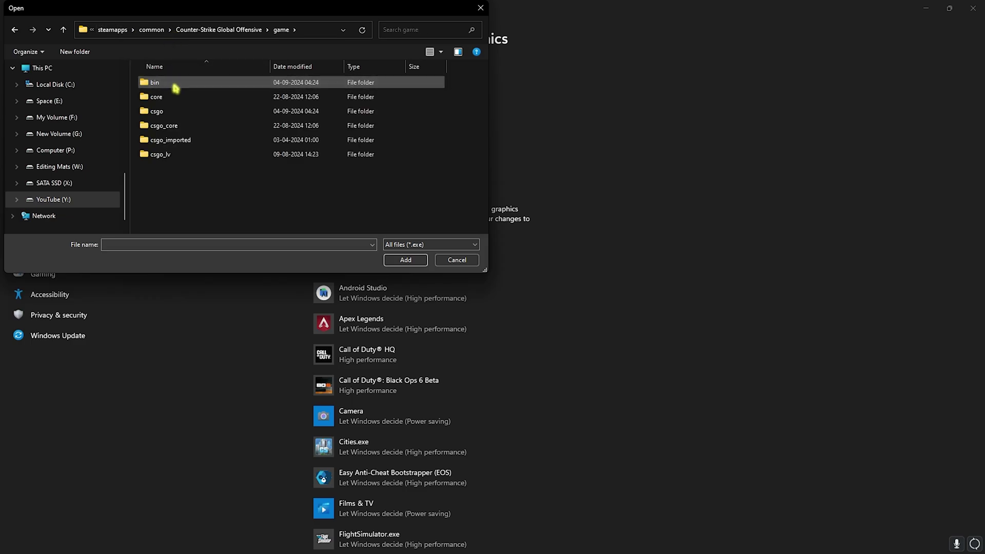
pyautogui.doubleClick(176, 87)
pyautogui.doubleClick(177, 86)
pyautogui.click(184, 112)
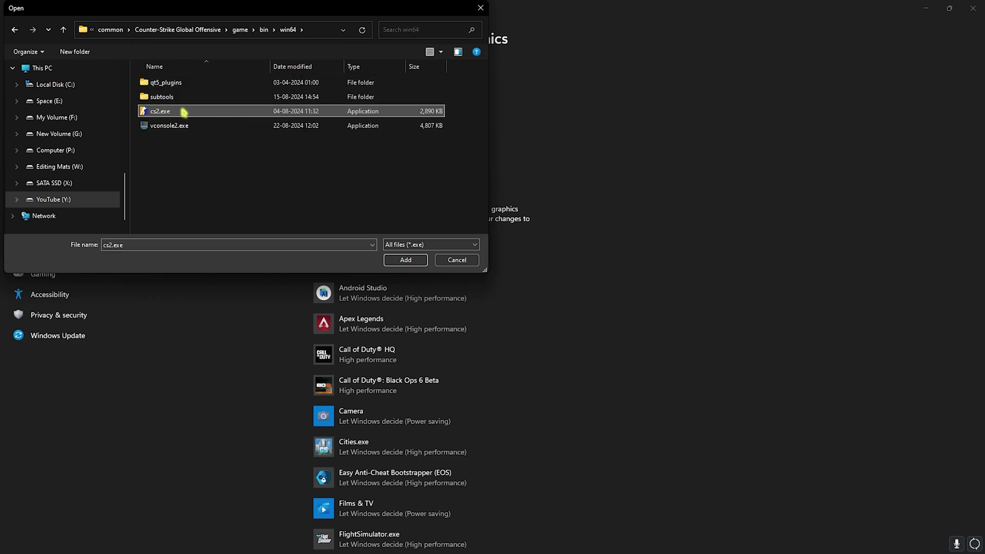
# Set cs2.exe's graphics preference to High performance, then check Windows Update is up to date
pyautogui.click(405, 260)
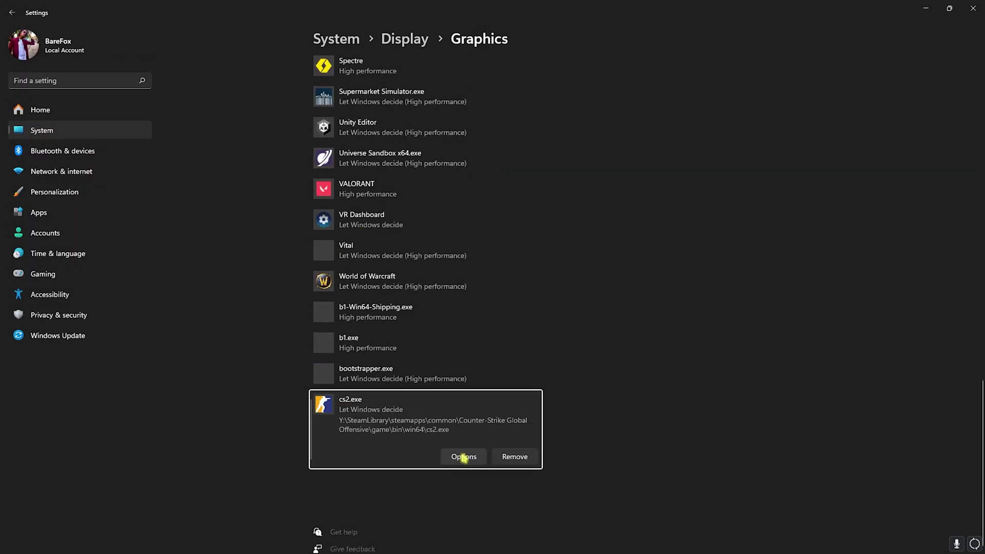
pyautogui.click(462, 457)
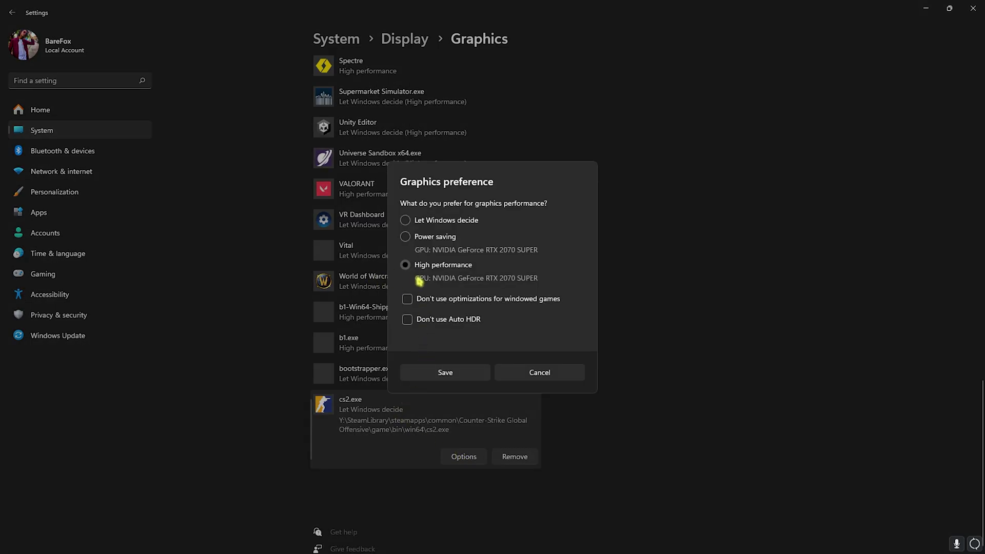
pyautogui.click(444, 373)
pyautogui.click(72, 336)
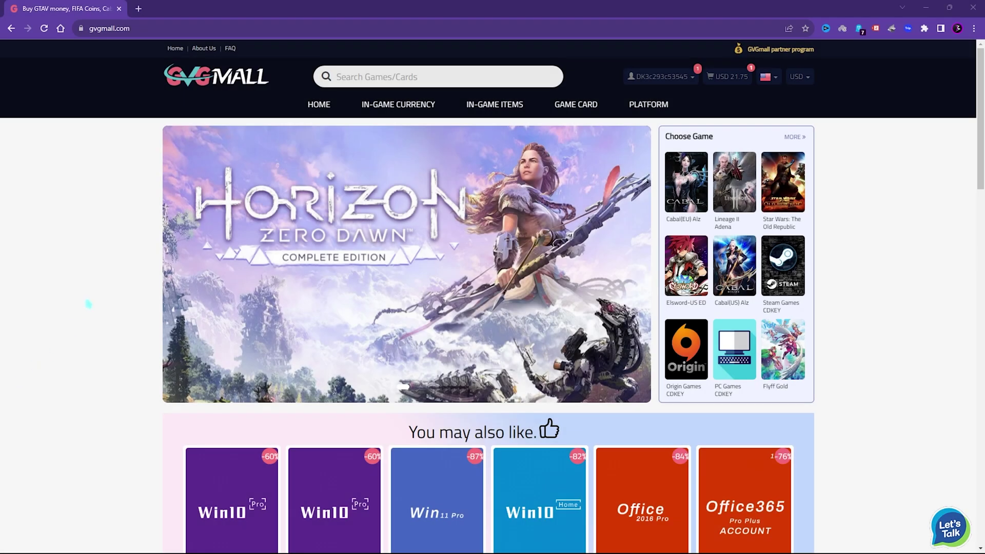
pyautogui.scroll(-4, 78, 327)
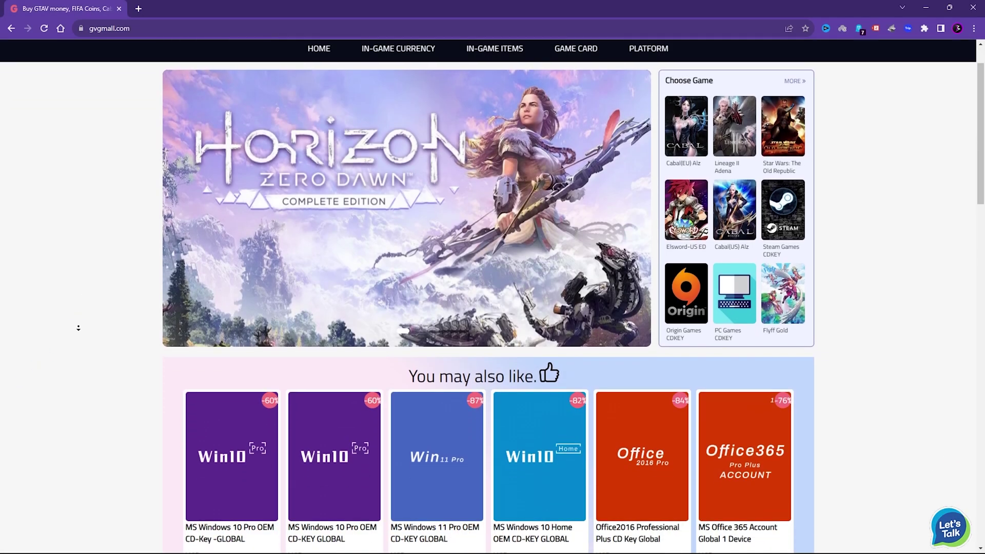
# Browse GVGMall's menus and product listings down to the MS Win 11 Pro OEM key (USD 32.23)
pyautogui.scroll(-5, 79, 328)
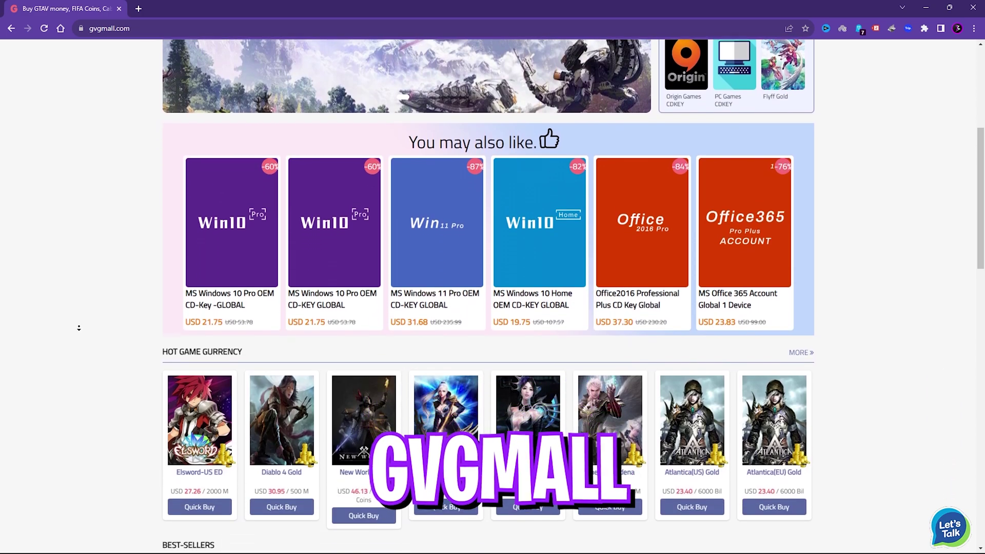
pyautogui.scroll(-4, 79, 328)
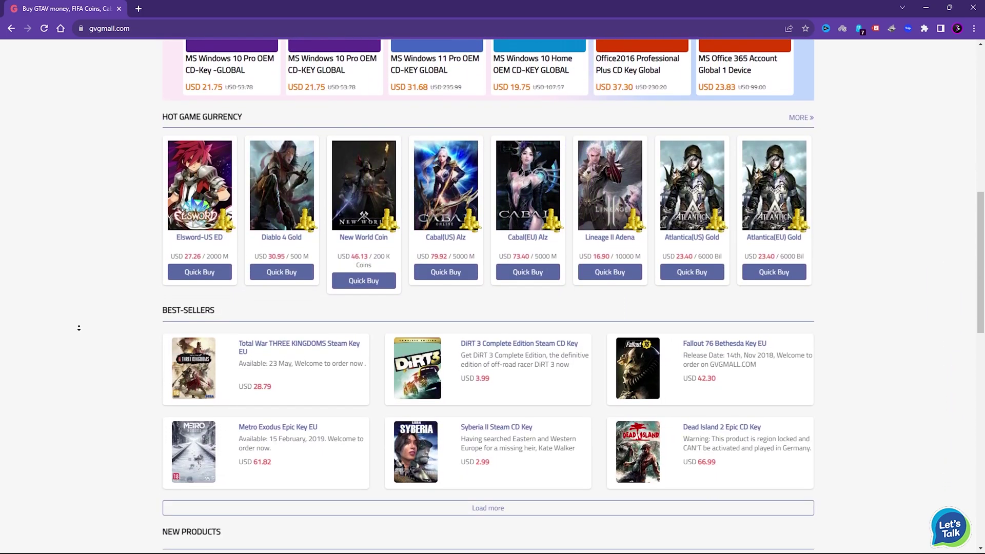
pyautogui.scroll(6, 79, 328)
pyautogui.scroll(5, 81, 329)
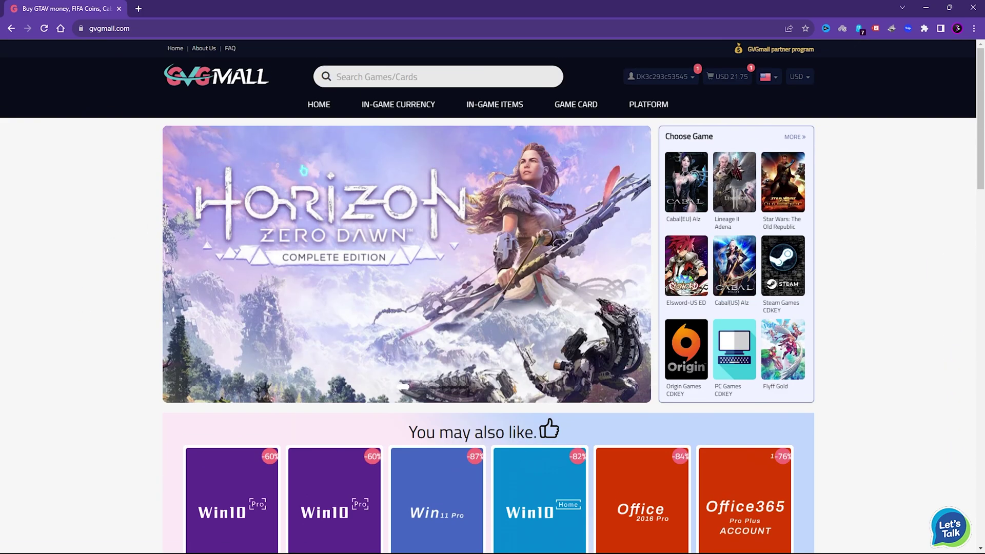
pyautogui.moveTo(505, 109)
pyautogui.moveTo(647, 107)
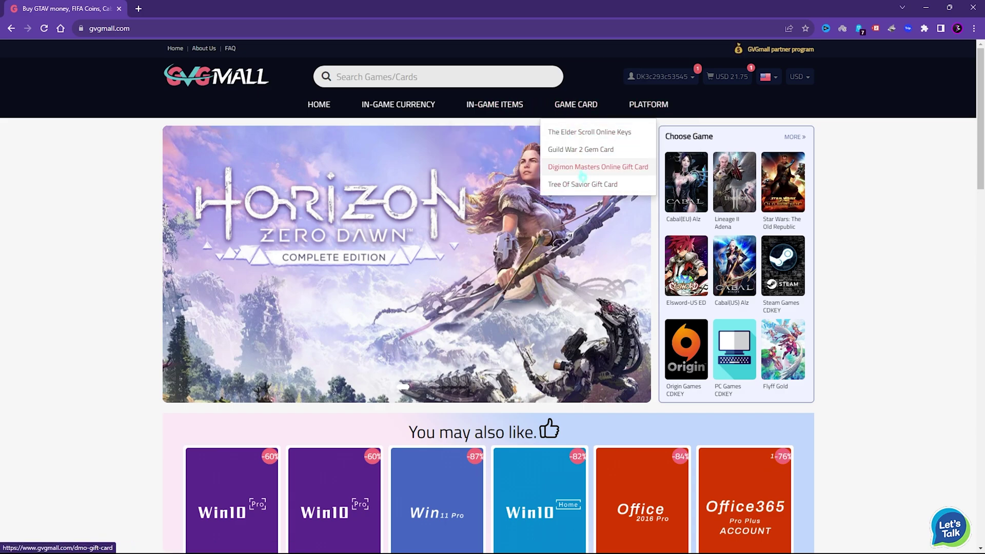
pyautogui.moveTo(358, 105)
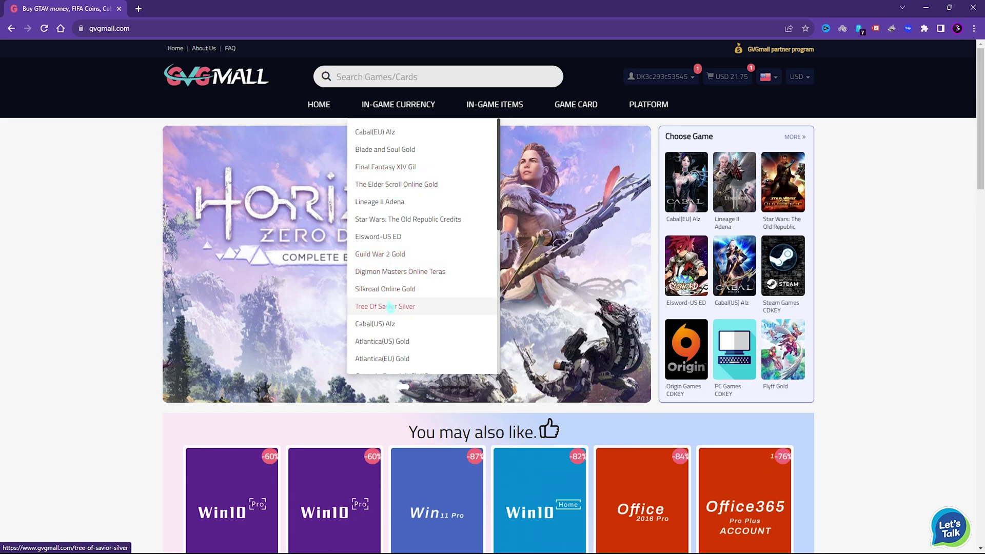
pyautogui.scroll(-3, 403, 278)
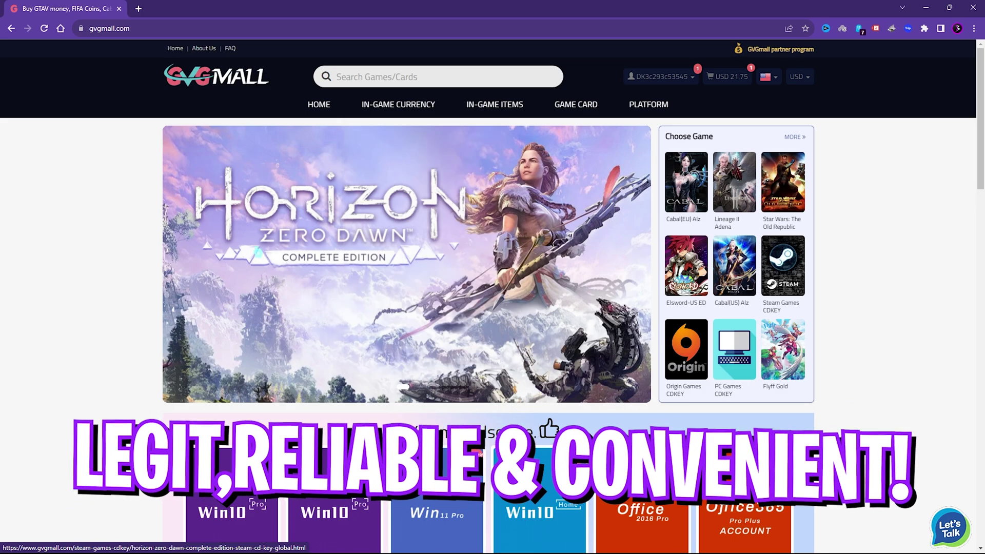
pyautogui.scroll(-3, 83, 289)
pyautogui.scroll(3, 83, 289)
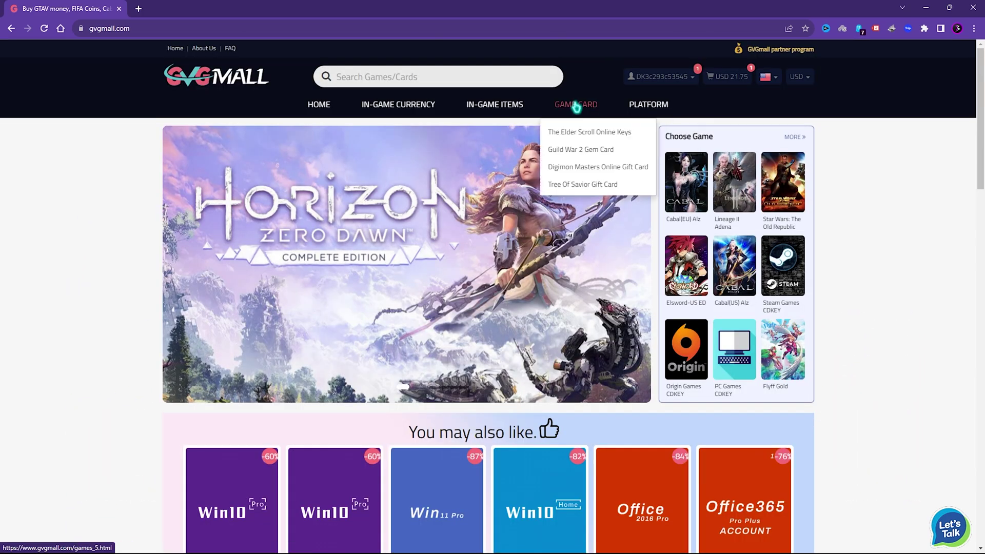
pyautogui.moveTo(398, 105)
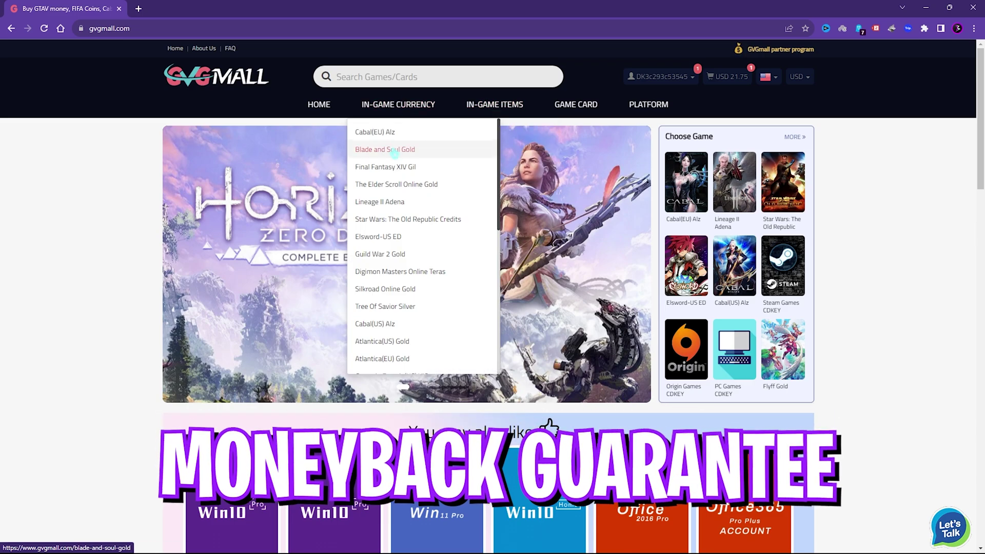
pyautogui.scroll(-3, 403, 277)
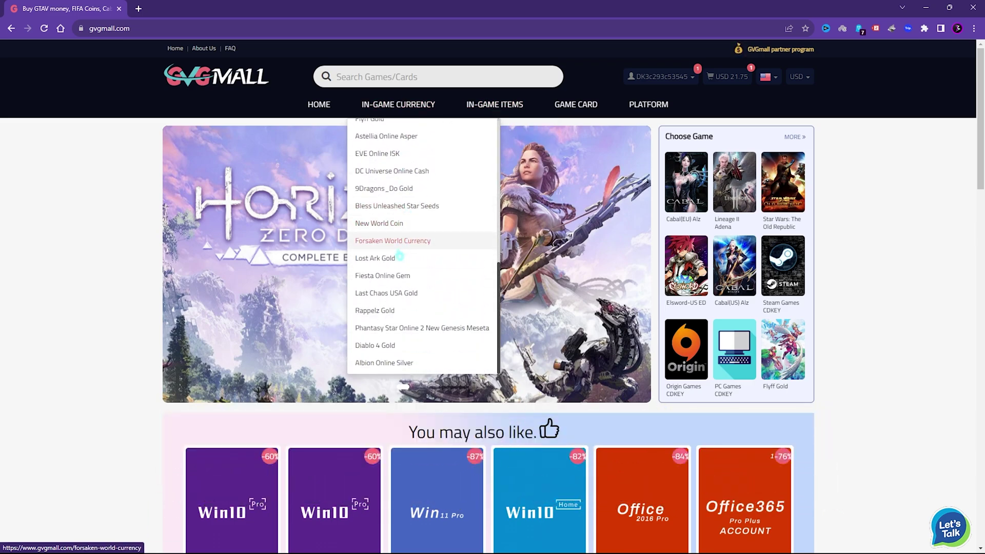
pyautogui.scroll(-4, 79, 262)
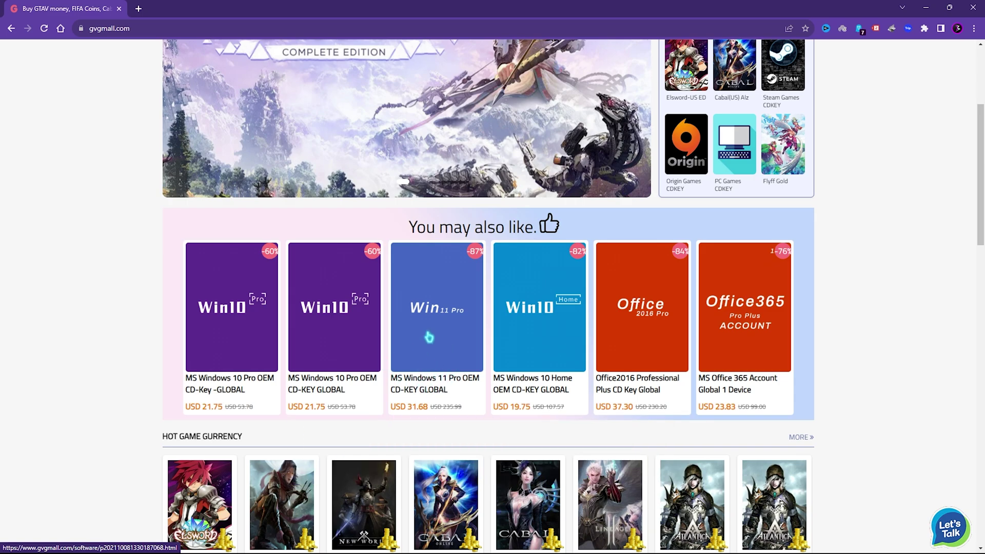
pyautogui.scroll(1, 437, 366)
pyautogui.scroll(-1, 307, 352)
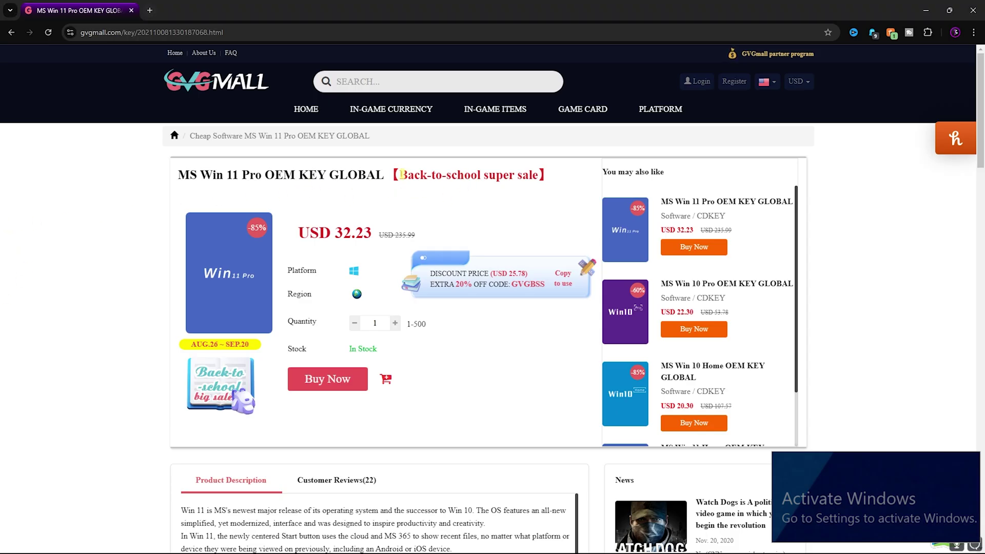
# Highlight the Back-to-school super sale title and the 32.23 price
pyautogui.moveTo(399, 175); pyautogui.dragTo(528, 175)
pyautogui.click(436, 187)
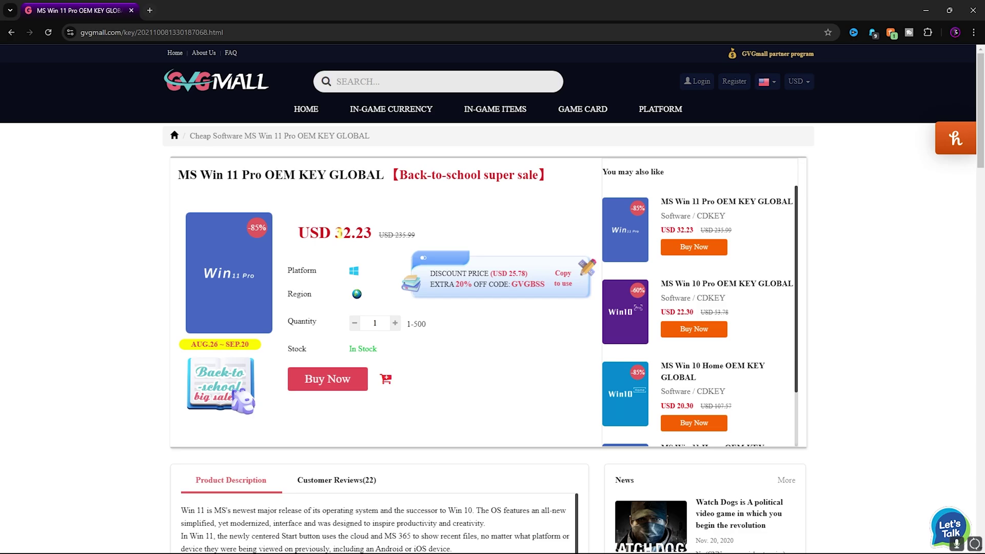
pyautogui.doubleClick(338, 232)
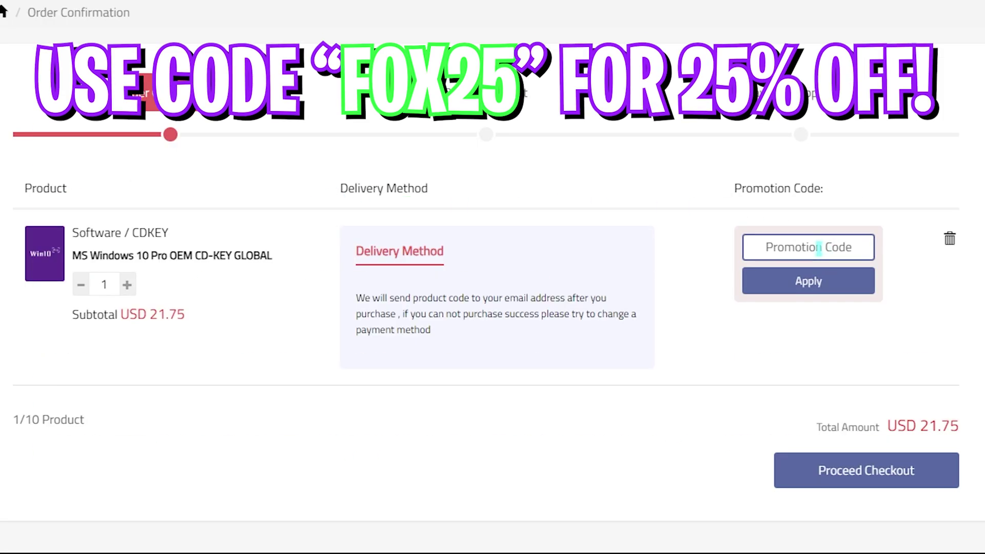
# Apply promotion code FOX25, bringing the Windows 10 Pro key order to USD 16.31
pyautogui.click(819, 247)
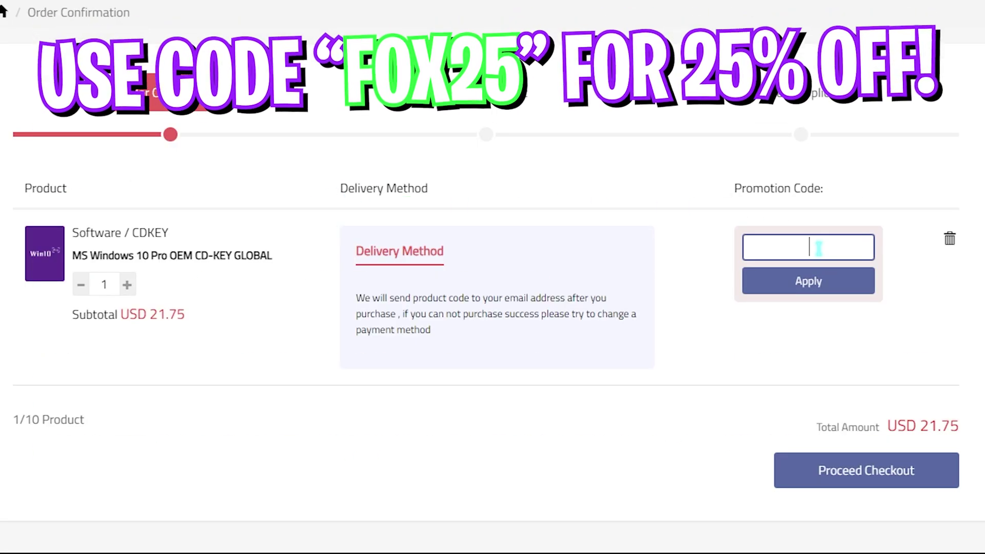
pyautogui.write('FOX25')
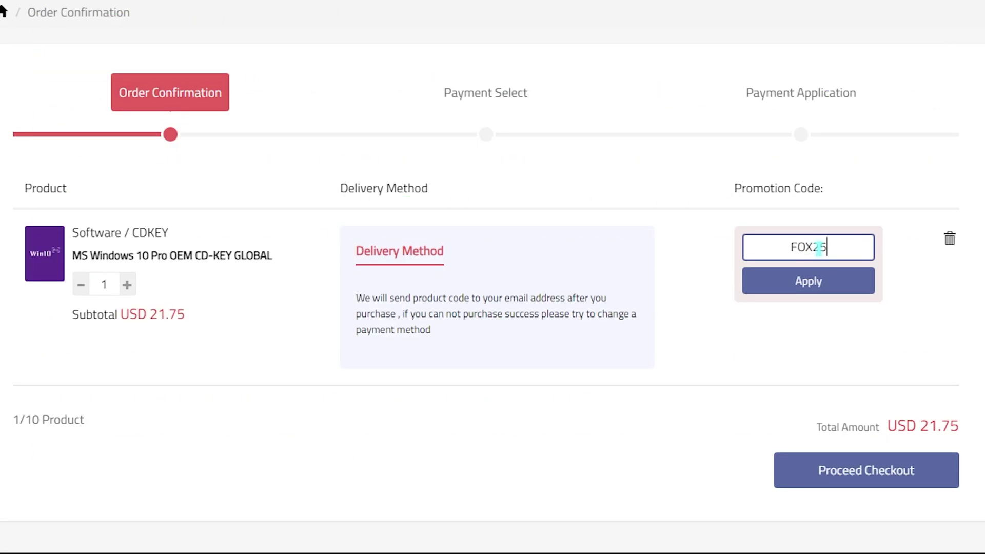
pyautogui.moveTo(832, 252); pyautogui.dragTo(752, 249)
pyautogui.click(751, 282)
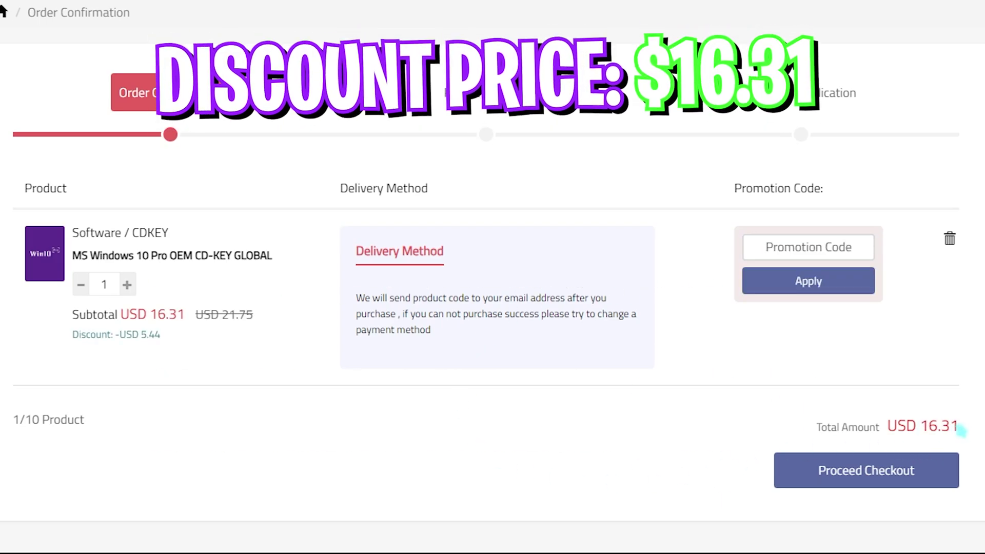
pyautogui.moveTo(929, 427); pyautogui.dragTo(800, 481)
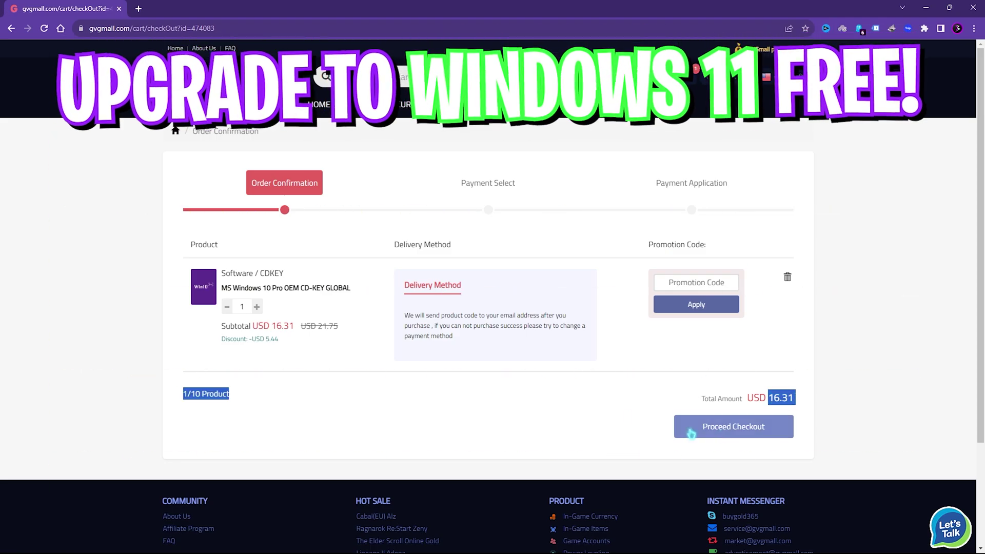
pyautogui.click(398, 387)
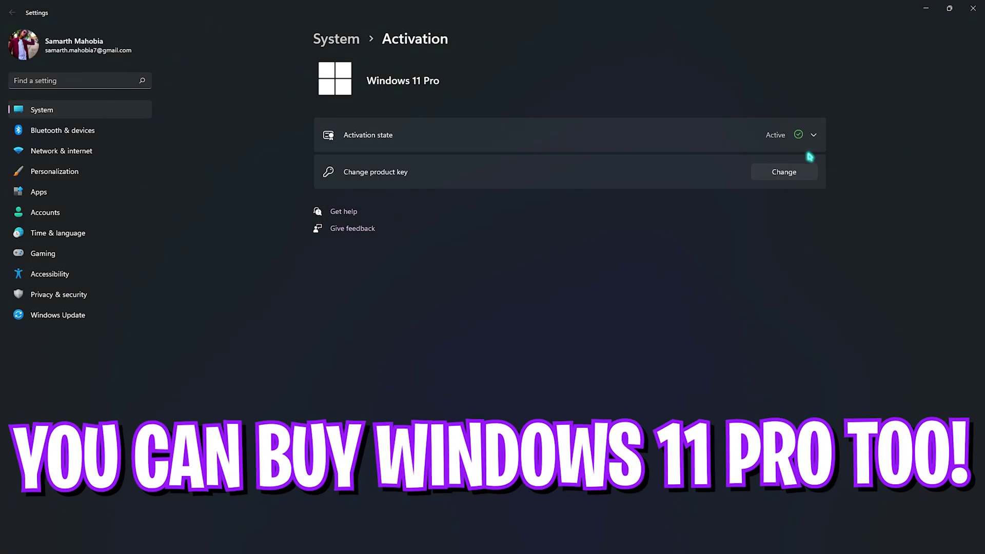
# Submit the entered product key for Windows activation and view the Activation details
pyautogui.click(807, 147)
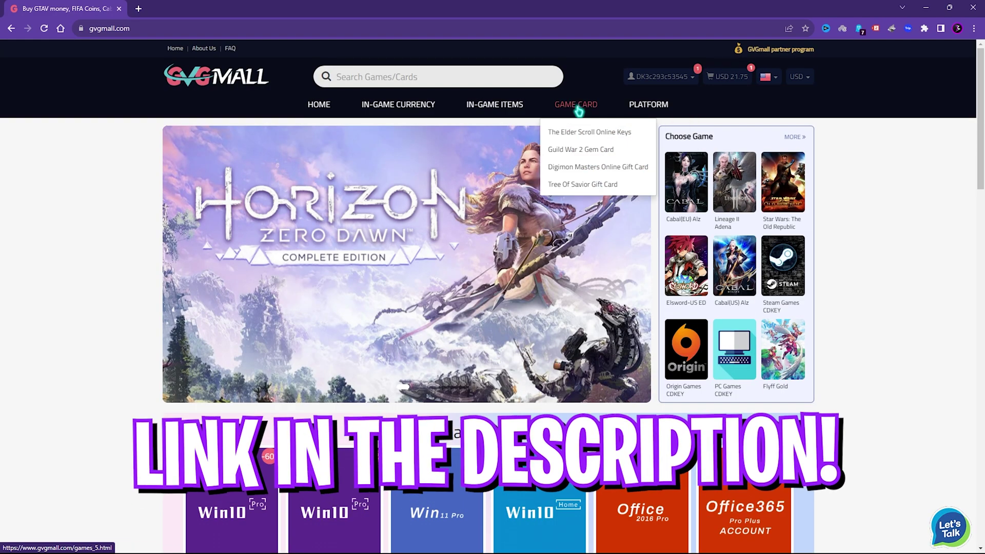
pyautogui.moveTo(395, 107)
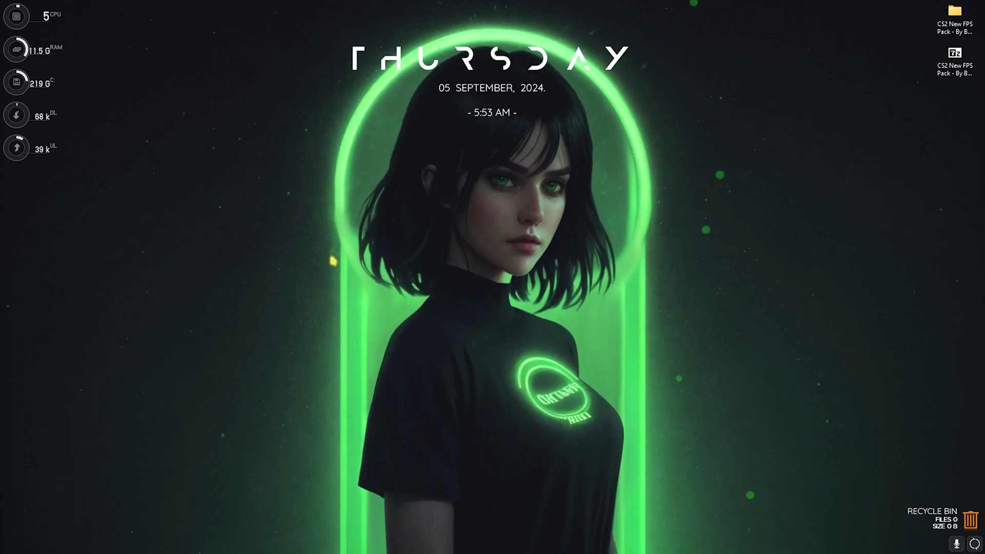
# Open Adjust appearance and performance and choose Adjust for best performance
pyautogui.press('super')
pyautogui.write('ad')
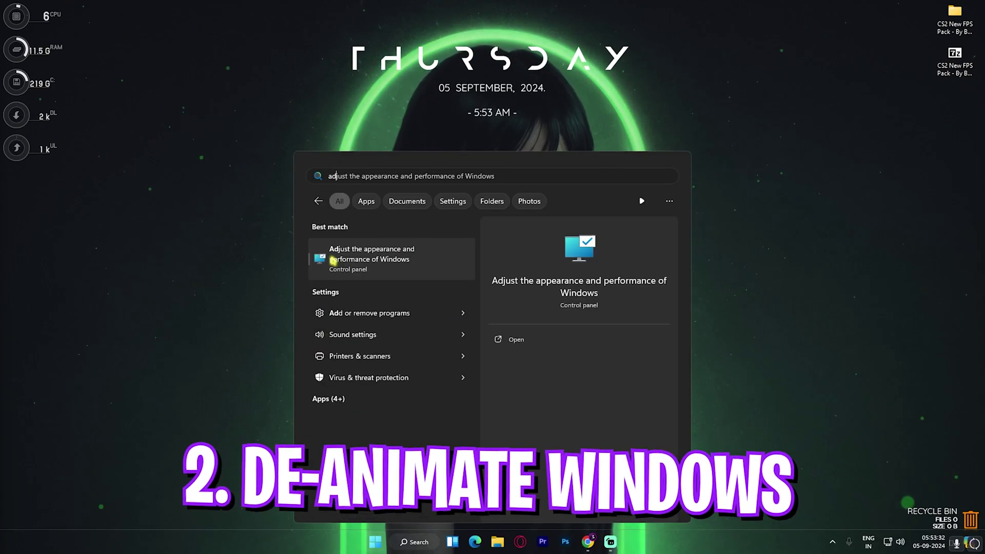
pyautogui.click(333, 259)
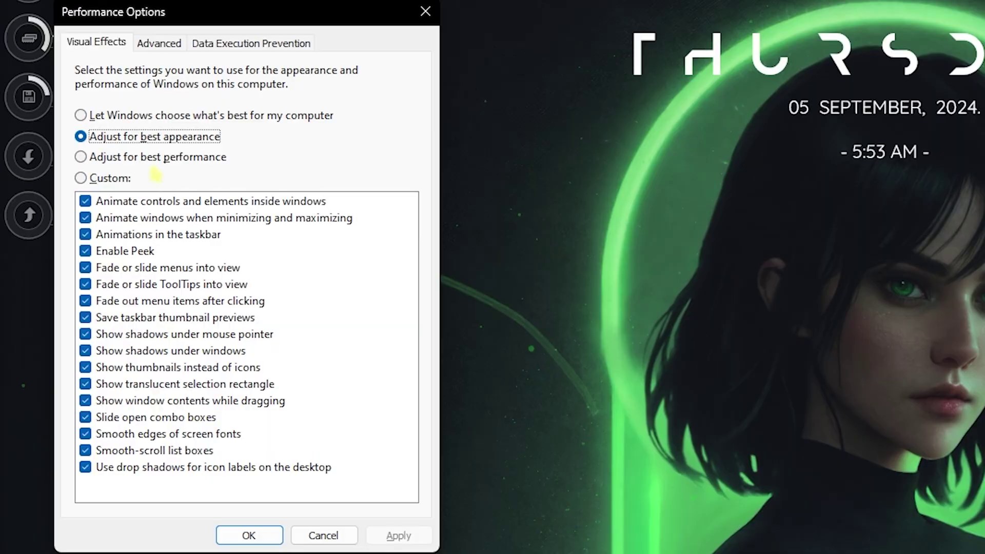
pyautogui.click(83, 101)
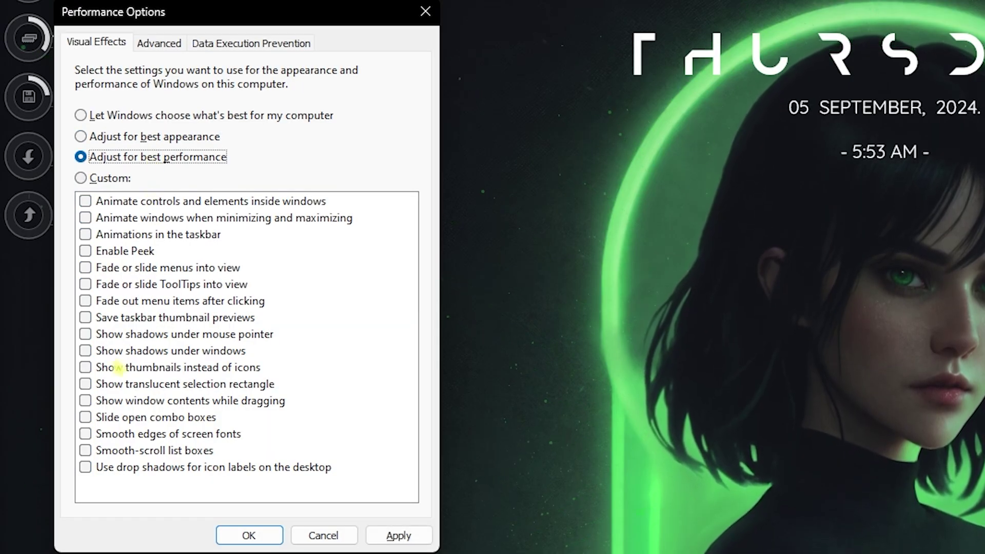
# Re-enable taskbar thumbnail previews, thumbnails instead of icons, window contents while dragging, and smooth font edges
pyautogui.click(109, 322)
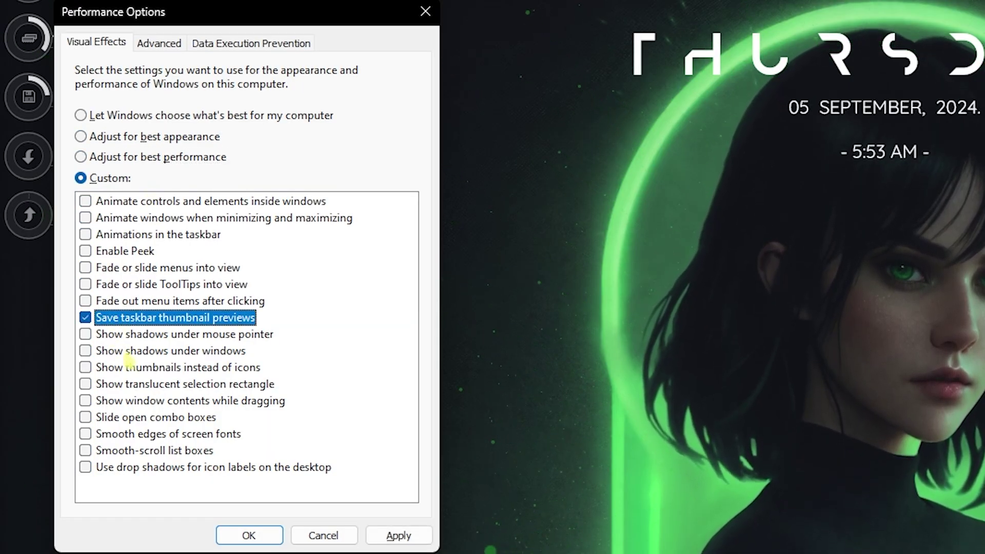
pyautogui.click(128, 352)
pyautogui.click(95, 367)
pyautogui.click(85, 350)
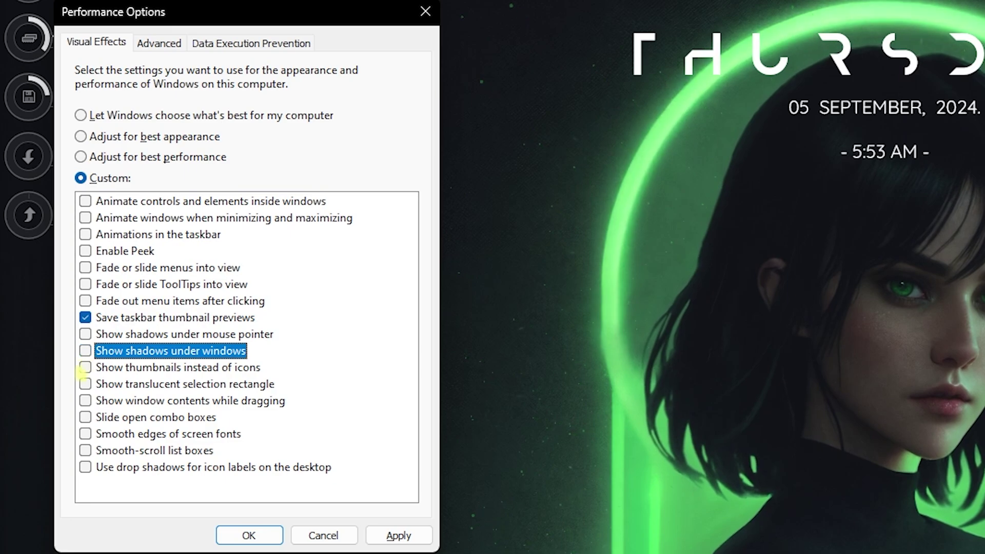
pyautogui.click(85, 401)
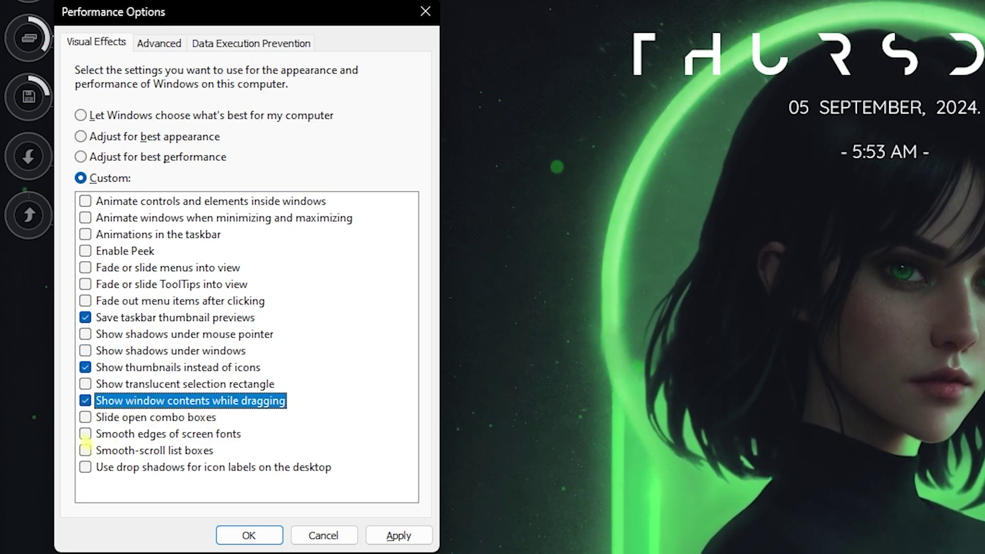
pyautogui.click(86, 434)
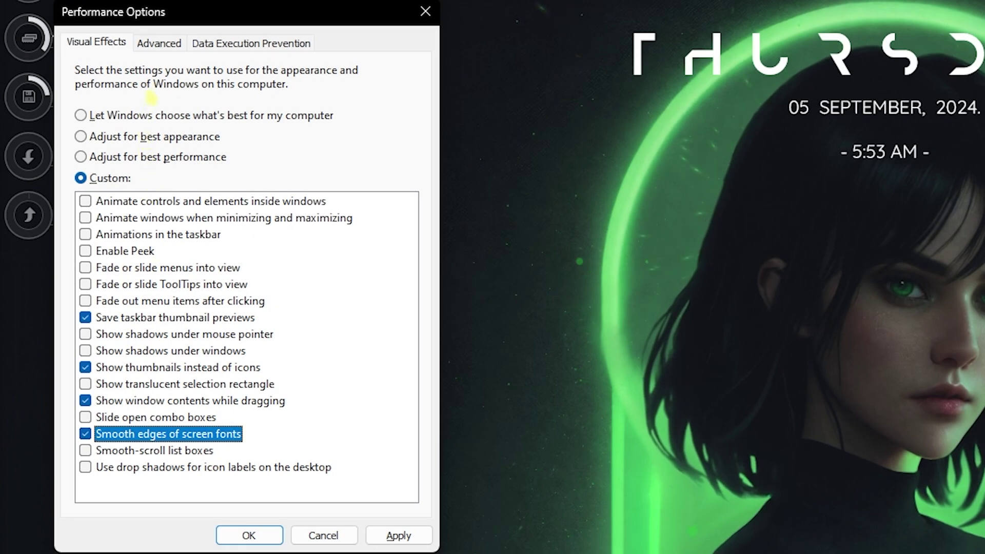
pyautogui.click(159, 41)
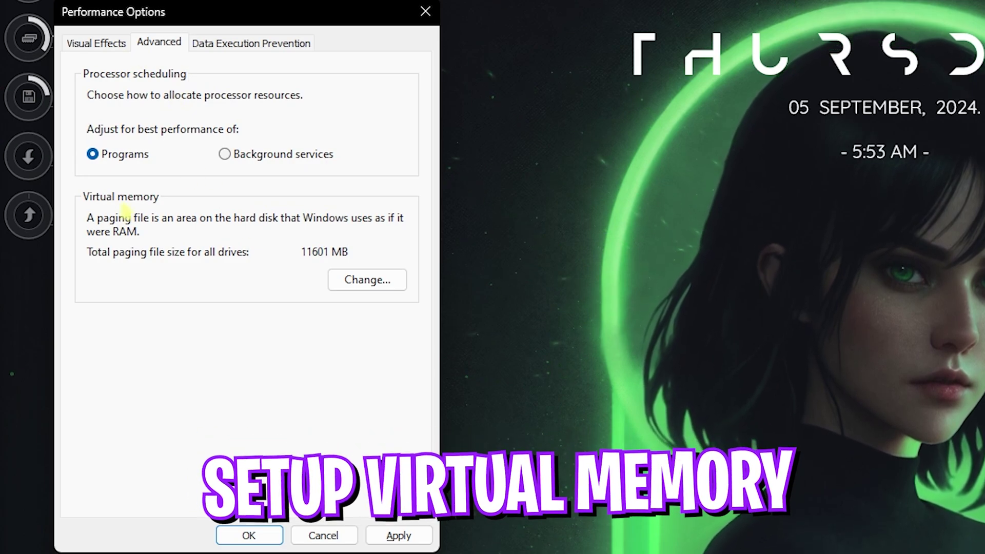
# Open Virtual Memory, showing drive C: with a custom 1361–16384 MB paging file
pyautogui.click(378, 282)
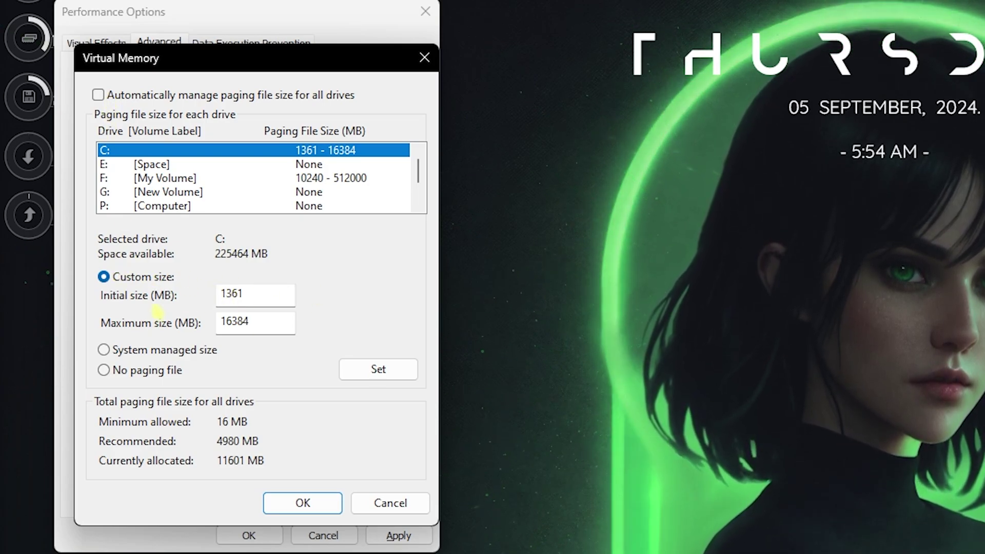
pyautogui.press('super')
# Launch Calculator and move its window up and to the left
pyautogui.write('control Panel')
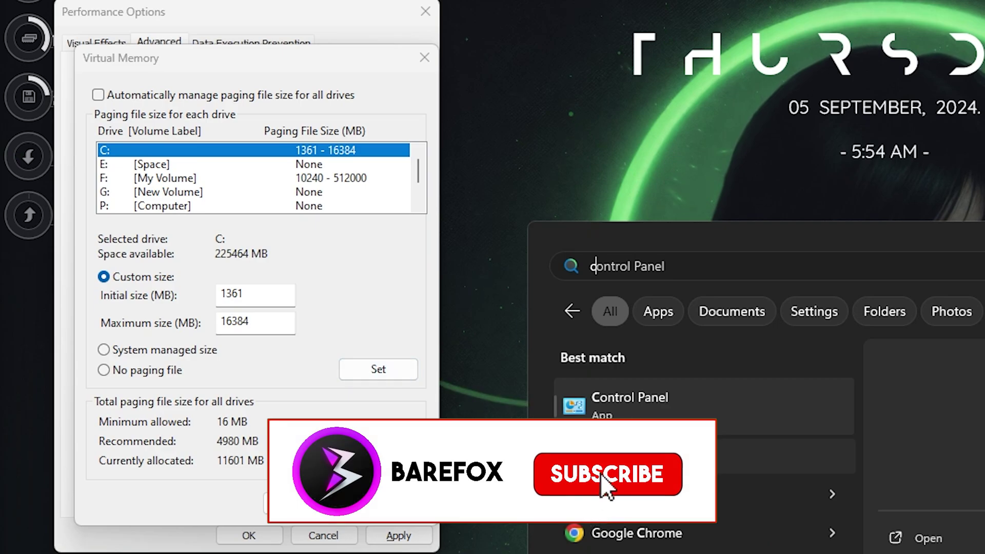
pyautogui.write('alculator')
pyautogui.press('Return')
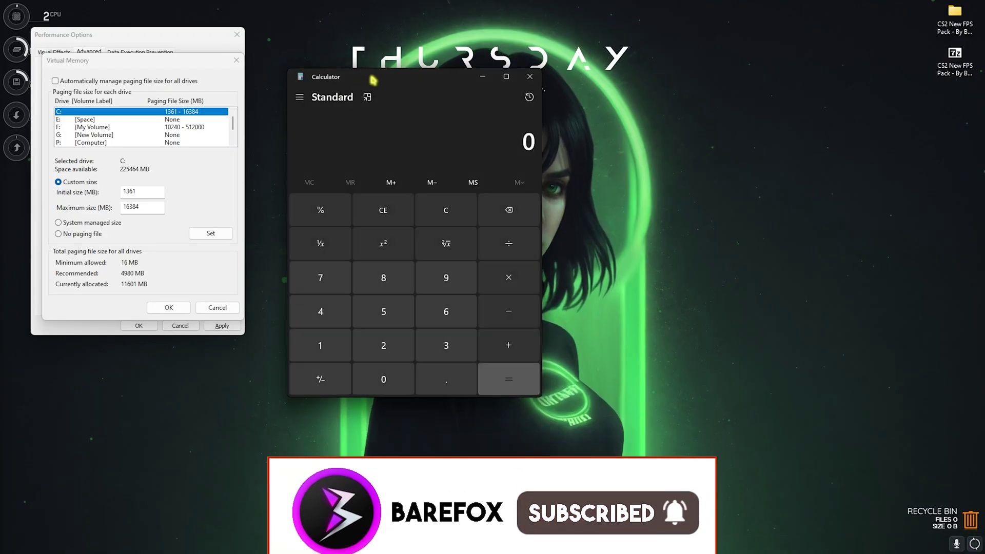
pyautogui.moveTo(373, 79); pyautogui.dragTo(333, 37)
# Compute 32 × 1024 = 32,768 in Calculator
pyautogui.click(406, 303)
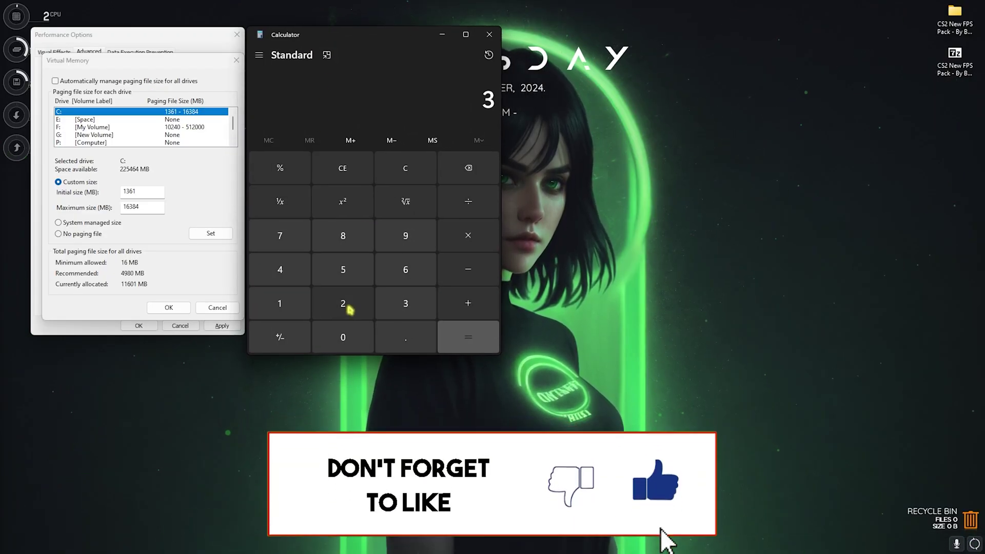
pyautogui.click(349, 307)
pyautogui.click(467, 236)
pyautogui.click(279, 303)
pyautogui.click(343, 337)
pyautogui.click(342, 303)
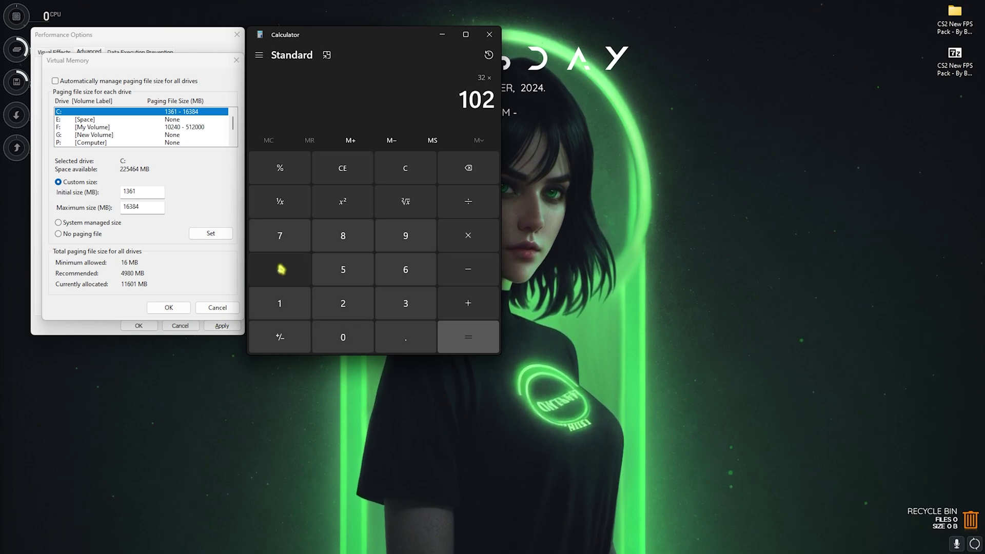
pyautogui.click(281, 268)
pyautogui.click(468, 337)
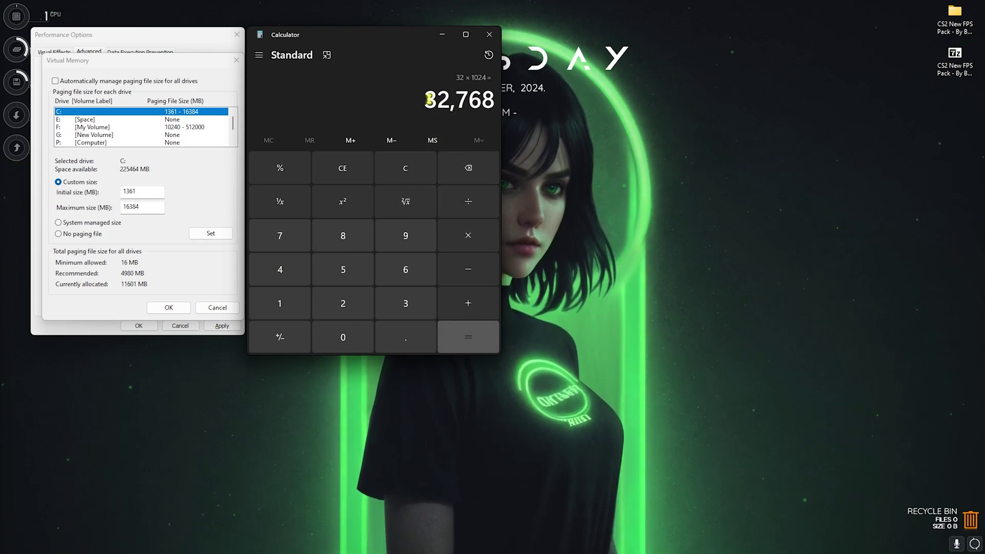
# Halve 32,768 to get 16,384 and close Calculator
pyautogui.click(458, 205)
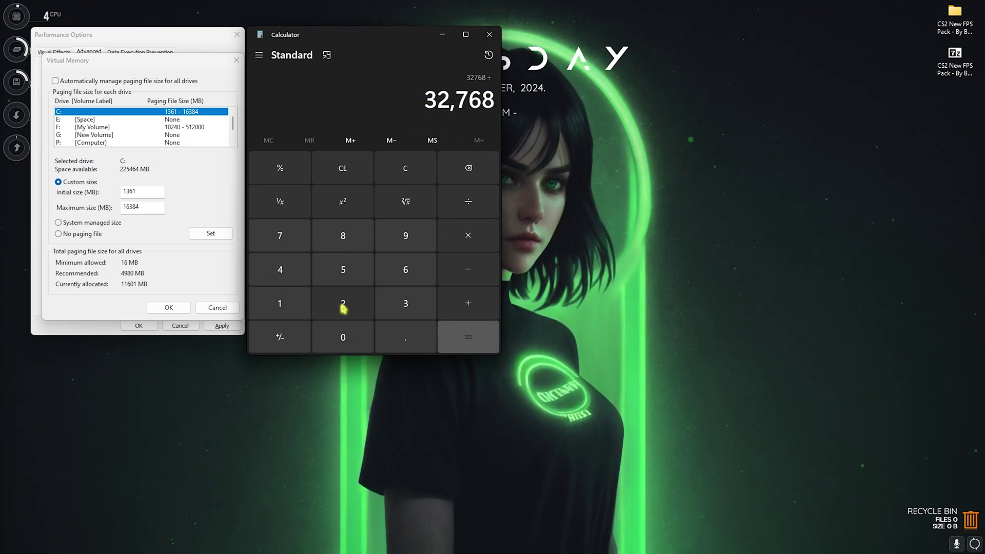
pyautogui.click(342, 303)
pyautogui.click(468, 337)
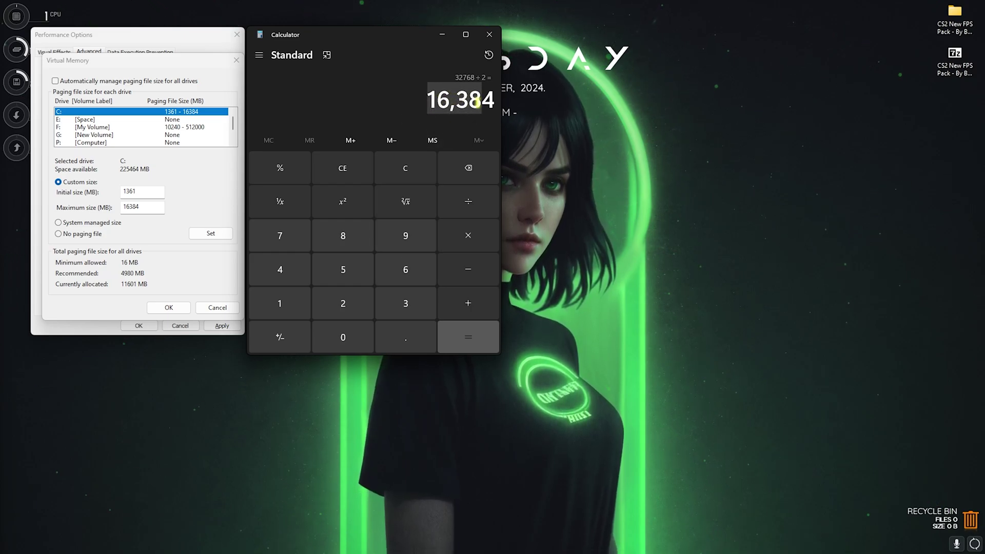
pyautogui.hotkey('alt', 'Tab')
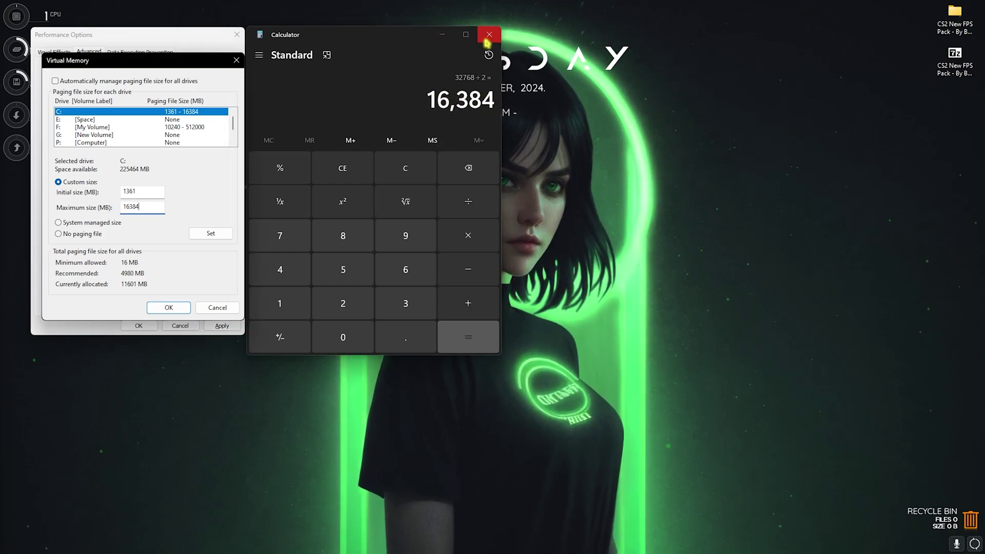
pyautogui.click(489, 34)
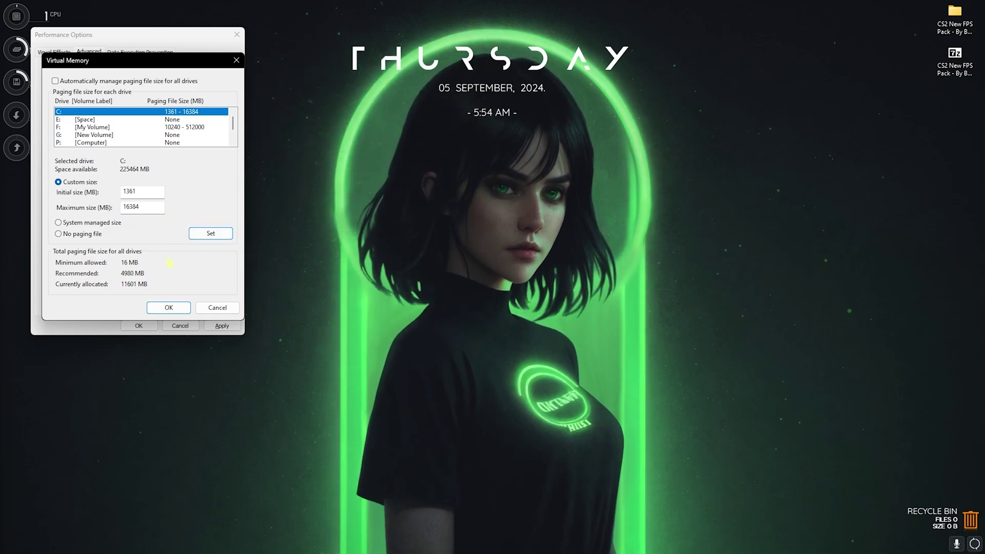
# Confirm the custom 1361–16384 MB paging file on drive C:
pyautogui.click(168, 307)
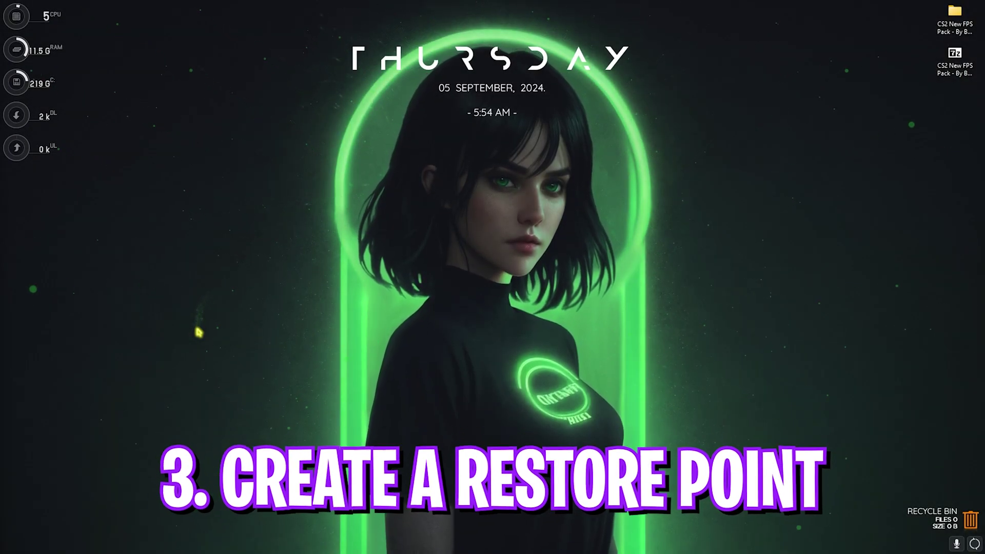
# Open 'Create a restore point' from Start and select the Local Disk (C:) drive
pyautogui.press('super')
pyautogui.write('create a restore point')
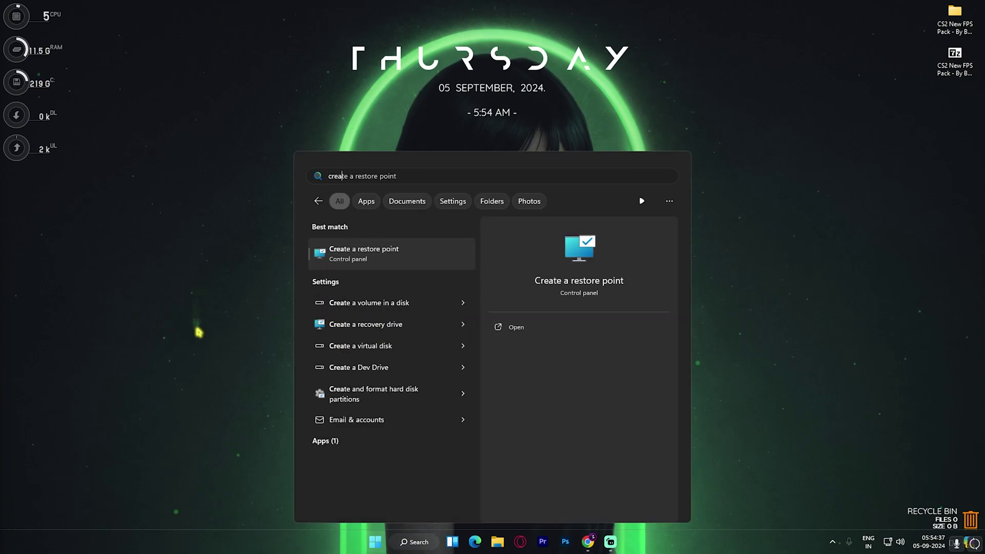
pyautogui.press('Return')
pyautogui.scroll(-1, 131, 192)
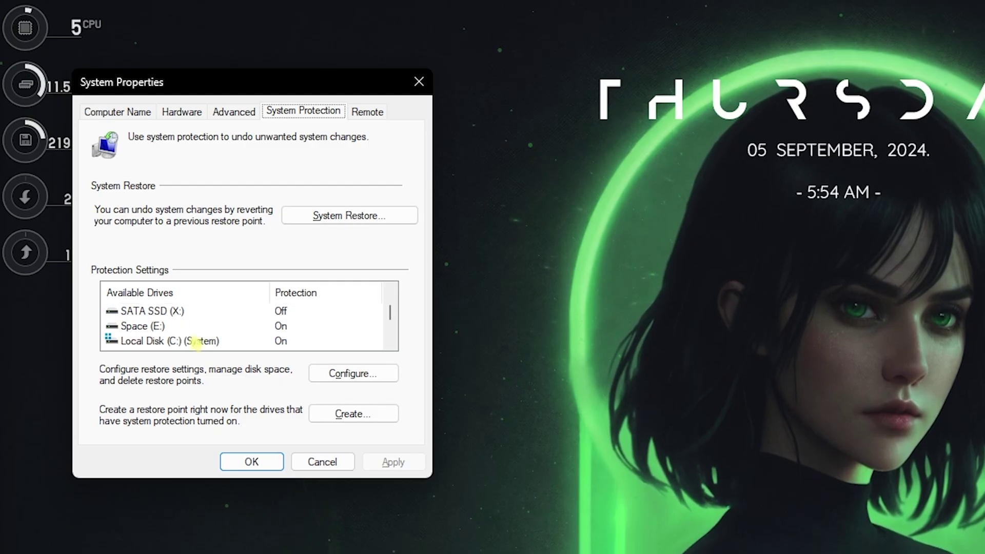
pyautogui.click(113, 200)
# Create a restore point described as CS2, then close System Properties
pyautogui.click(208, 242)
pyautogui.write('CS2')
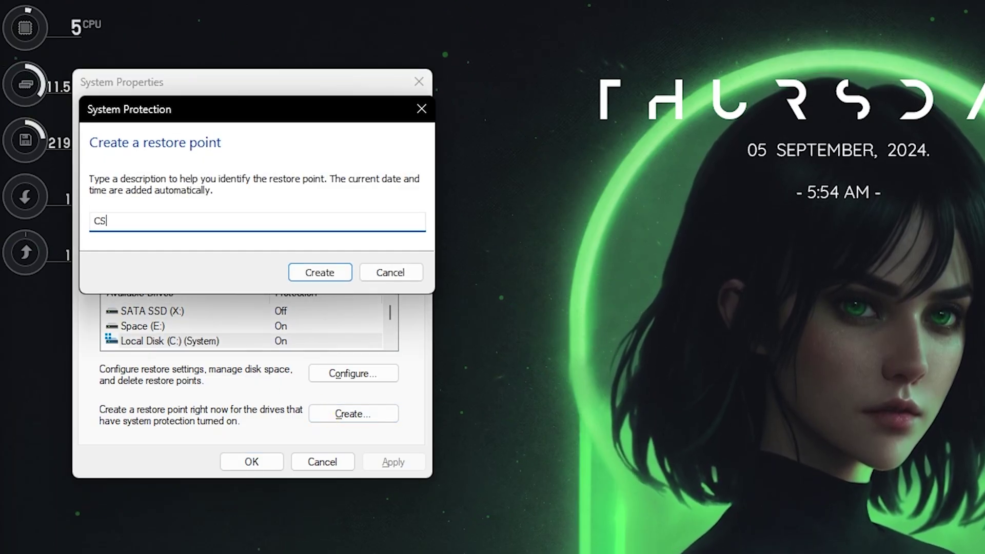
pyautogui.click(346, 276)
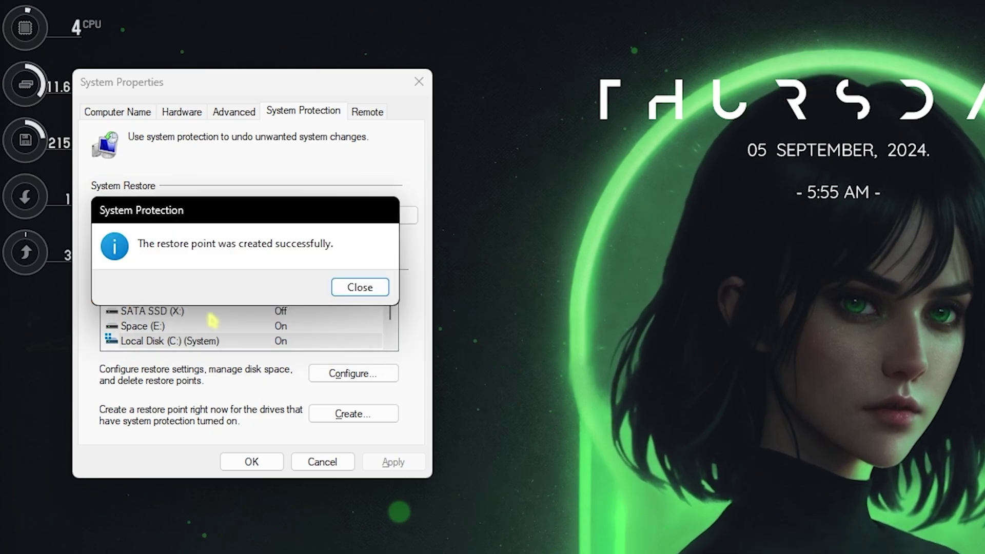
pyautogui.click(354, 286)
pyautogui.click(413, 83)
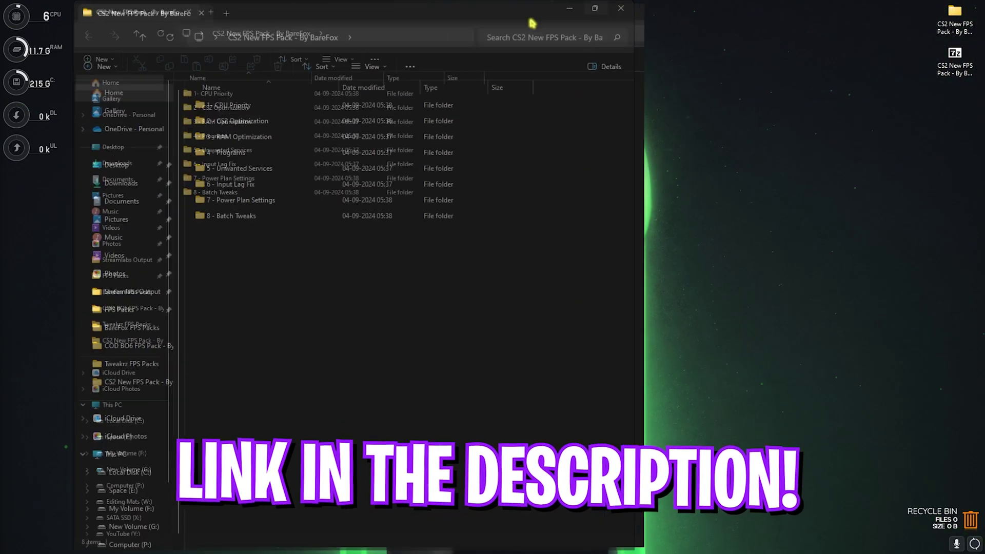
# Maximize Explorer, browse 1- CPU Priority > AMD, and return to the pack folder
pyautogui.moveTo(186, 274); pyautogui.dragTo(153, 87)
pyautogui.doubleClick(153, 93)
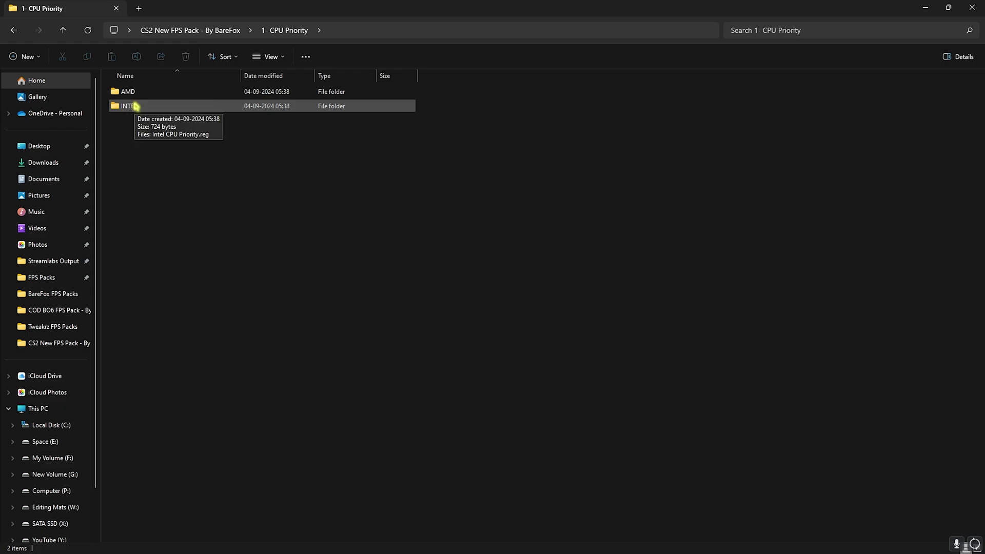
pyautogui.doubleClick(137, 93)
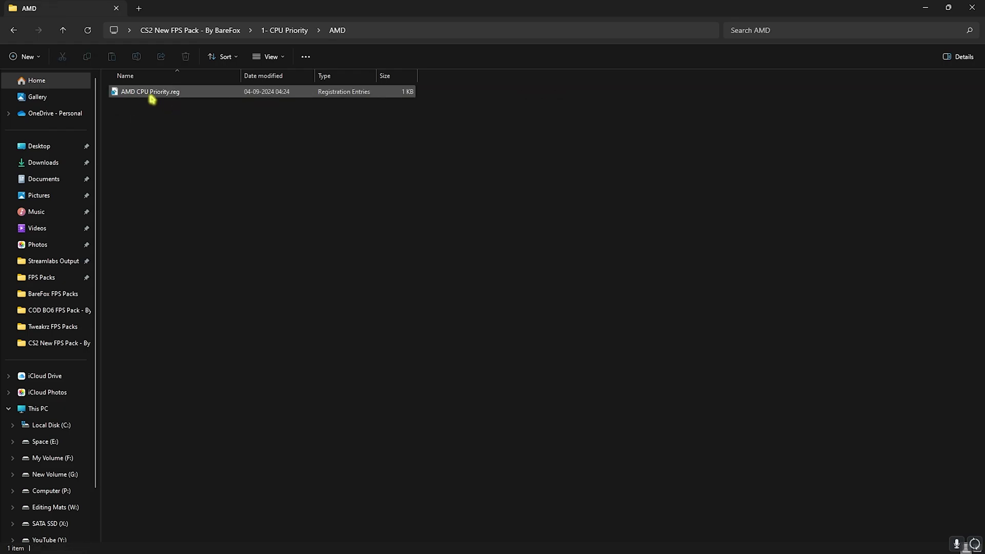
pyautogui.click(256, 30)
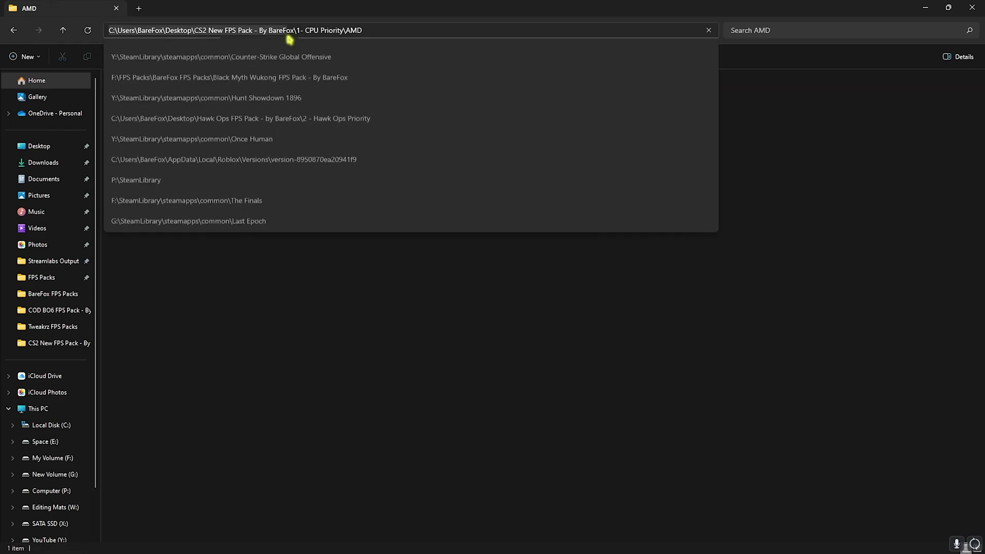
pyautogui.click(199, 258)
pyautogui.click(191, 31)
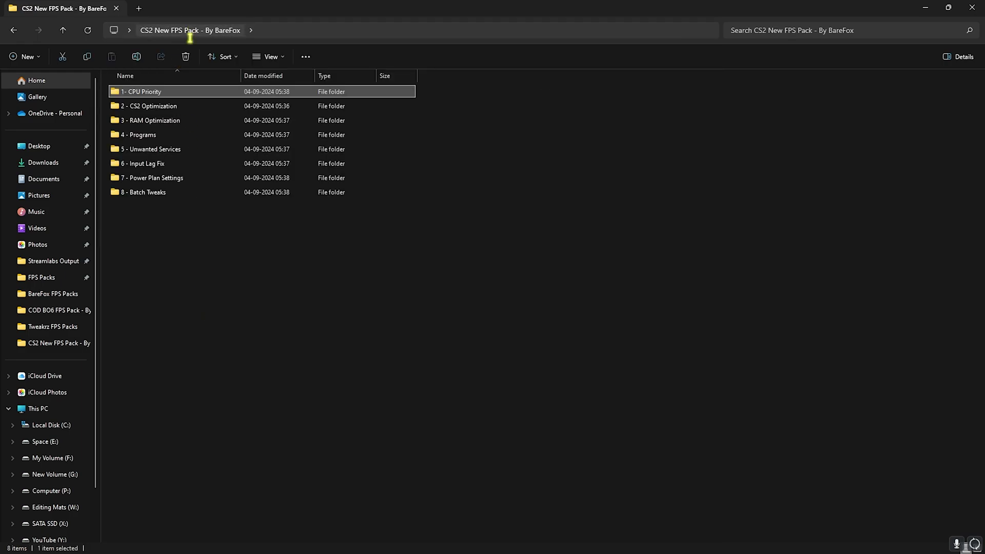
# Open 2 - CS2 Optimization, select its three priority .reg files, and go back up
pyautogui.doubleClick(161, 107)
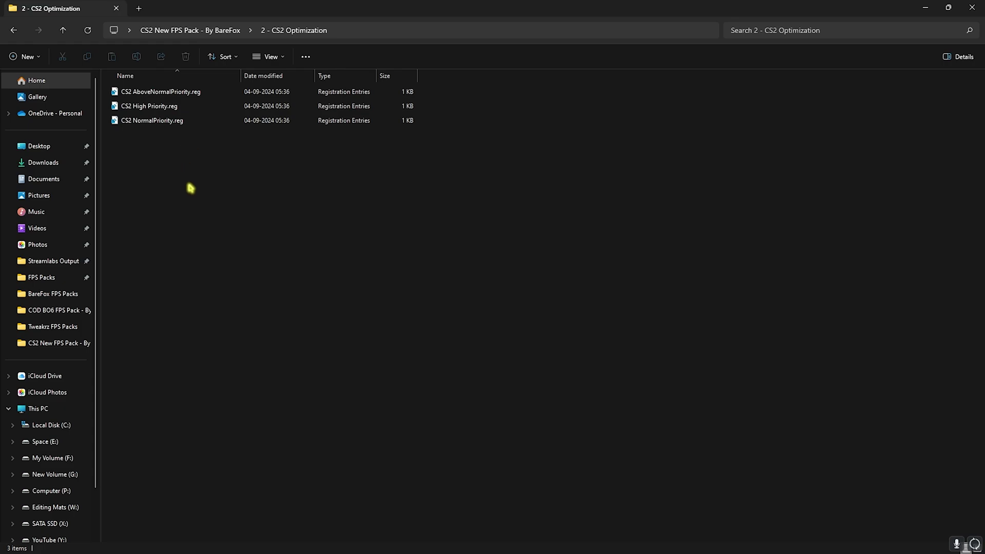
pyautogui.moveTo(191, 189); pyautogui.dragTo(152, 95)
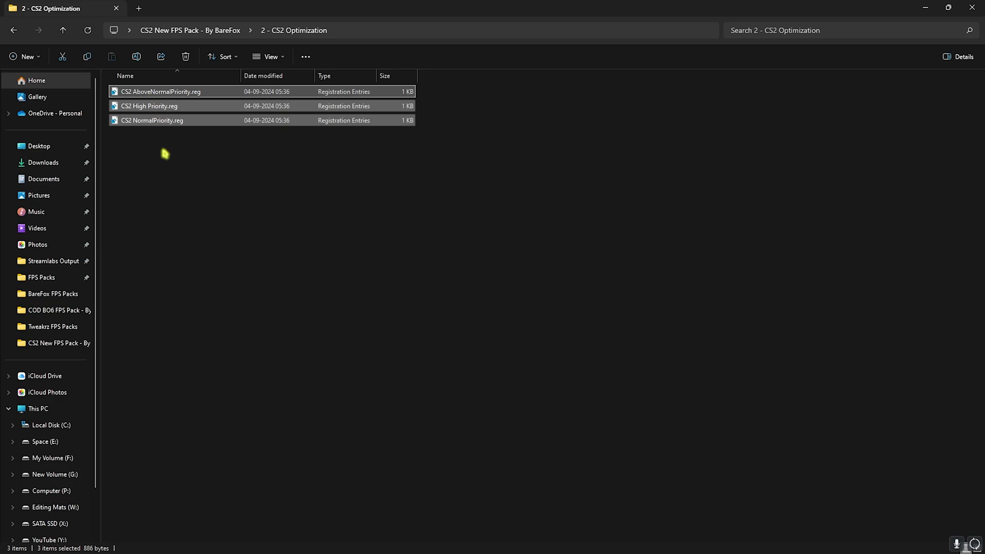
pyautogui.click(62, 30)
# In 3 - RAM Optimization, select 32GB Ram.reg and Reset to Default.reg, then go back up
pyautogui.doubleClick(145, 119)
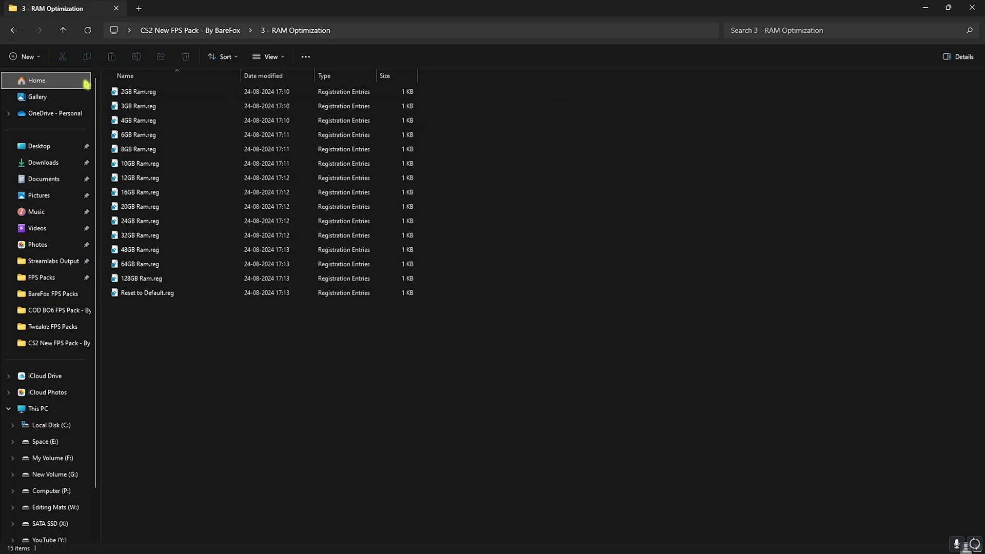
pyautogui.moveTo(446, 278); pyautogui.dragTo(407, 107)
pyautogui.click(477, 191)
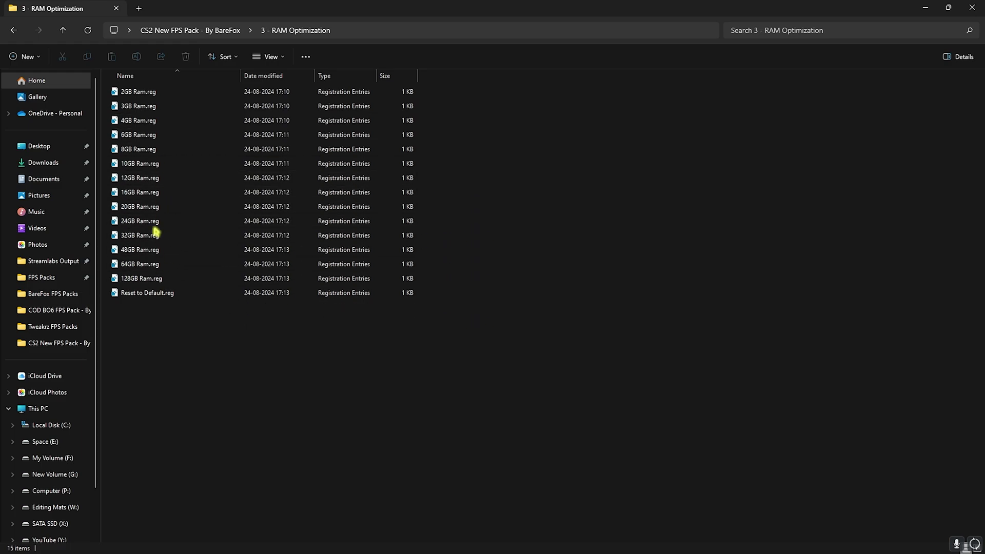
pyautogui.click(140, 238)
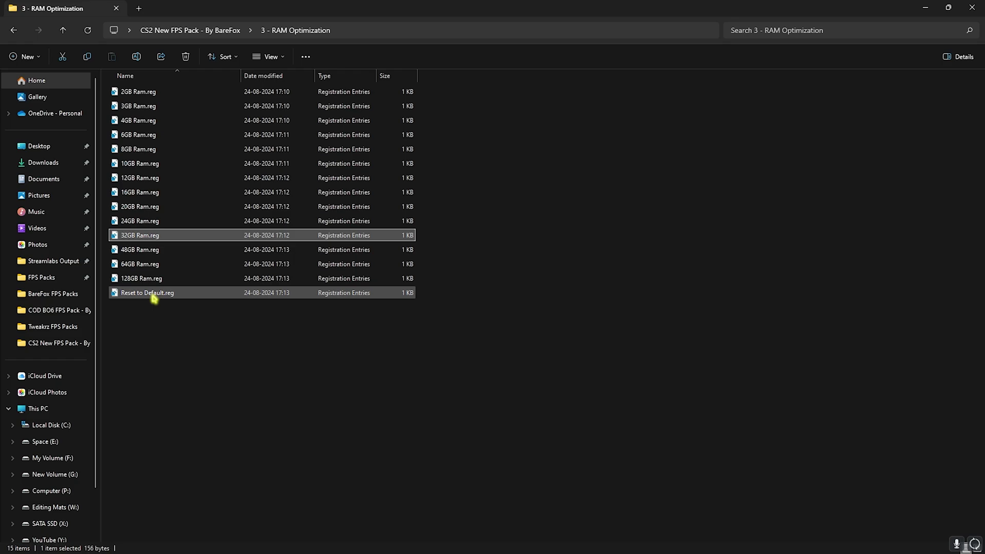
pyautogui.click(168, 294)
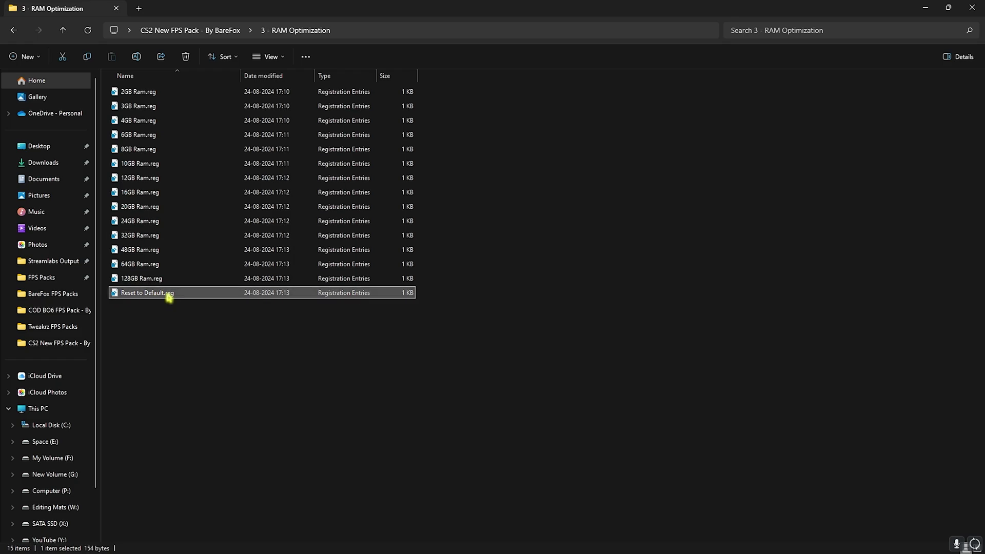
pyautogui.click(190, 30)
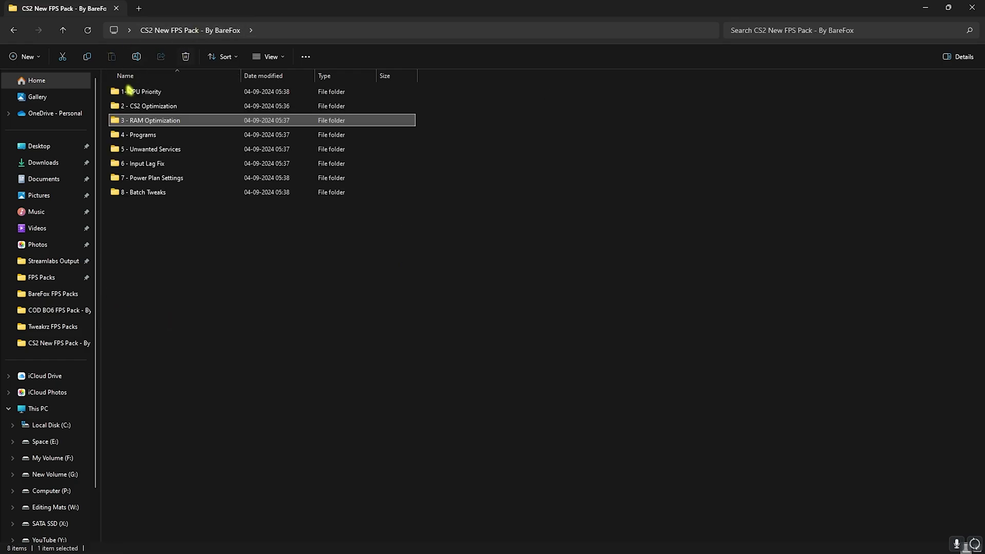
# Open 4 - Programs, run Cache Cleaner.bat as administrator, and close its console
pyautogui.click(145, 137)
pyautogui.doubleClick(145, 136)
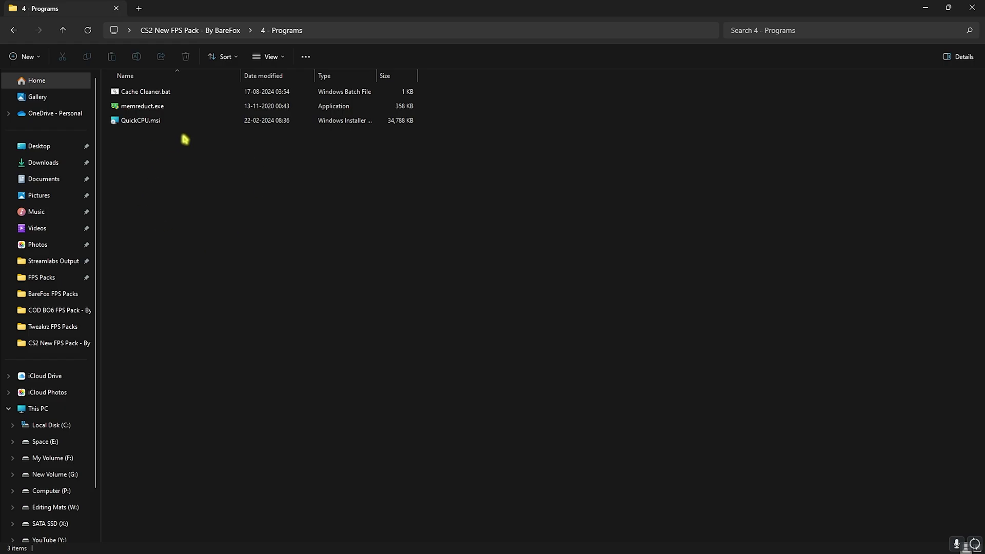
pyautogui.moveTo(173, 131); pyautogui.dragTo(148, 158)
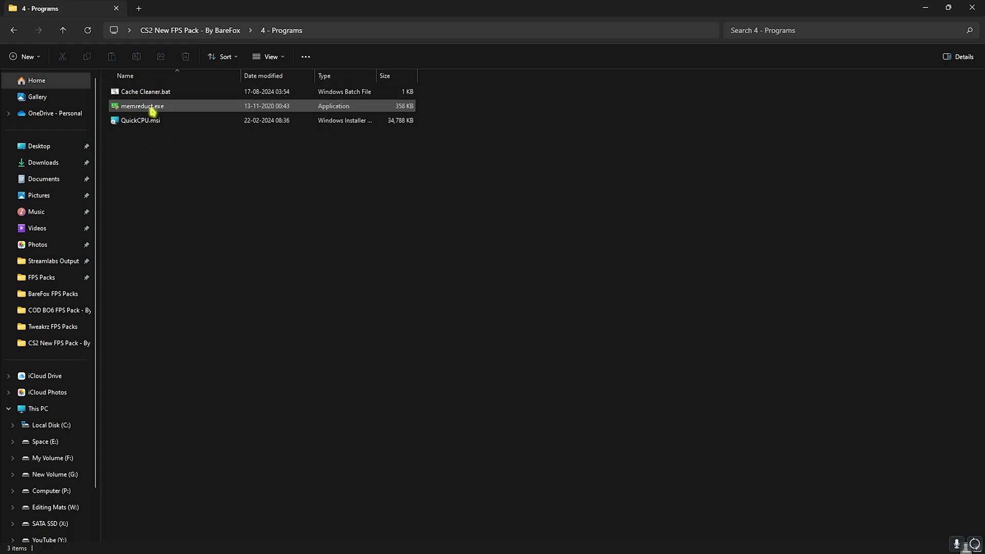
pyautogui.click(140, 93)
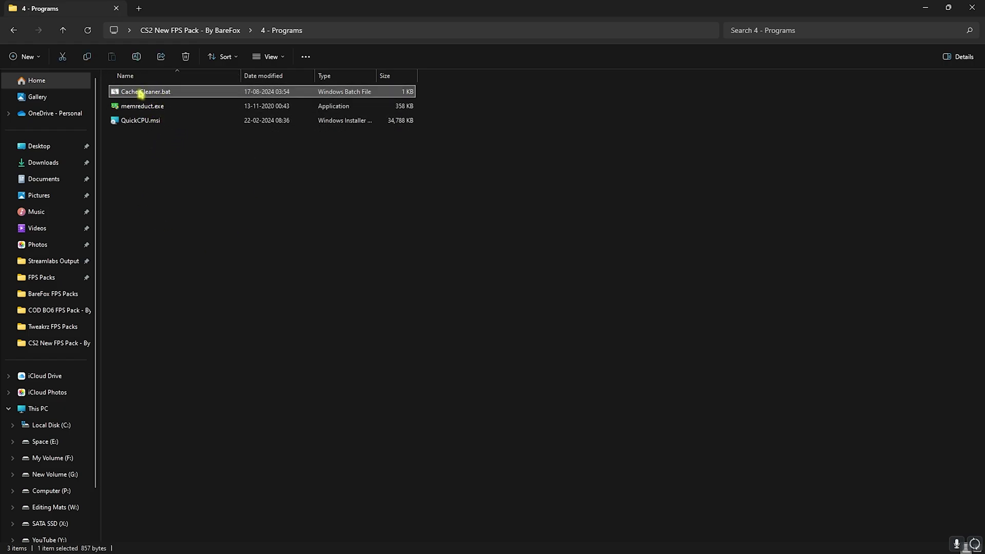
pyautogui.rightClick(140, 93)
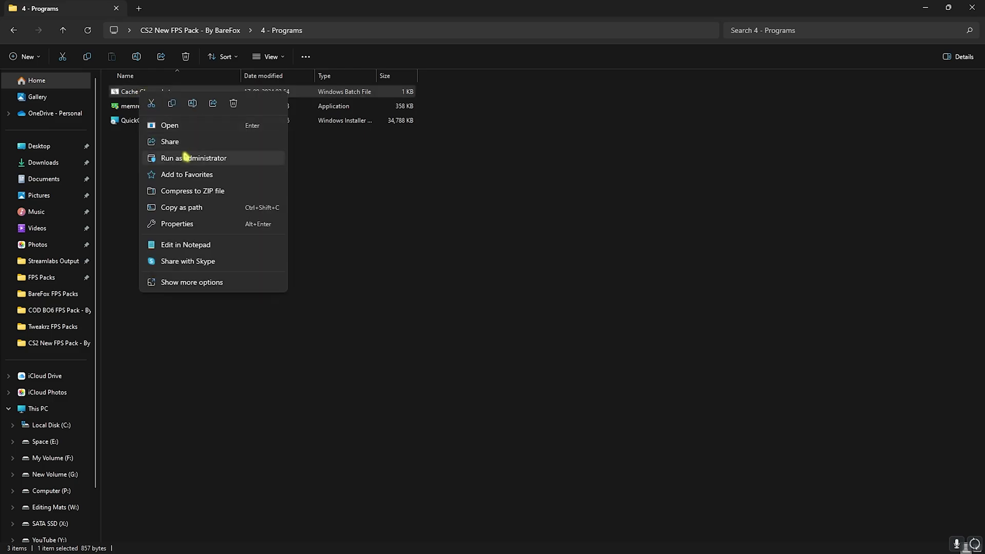
pyautogui.click(186, 158)
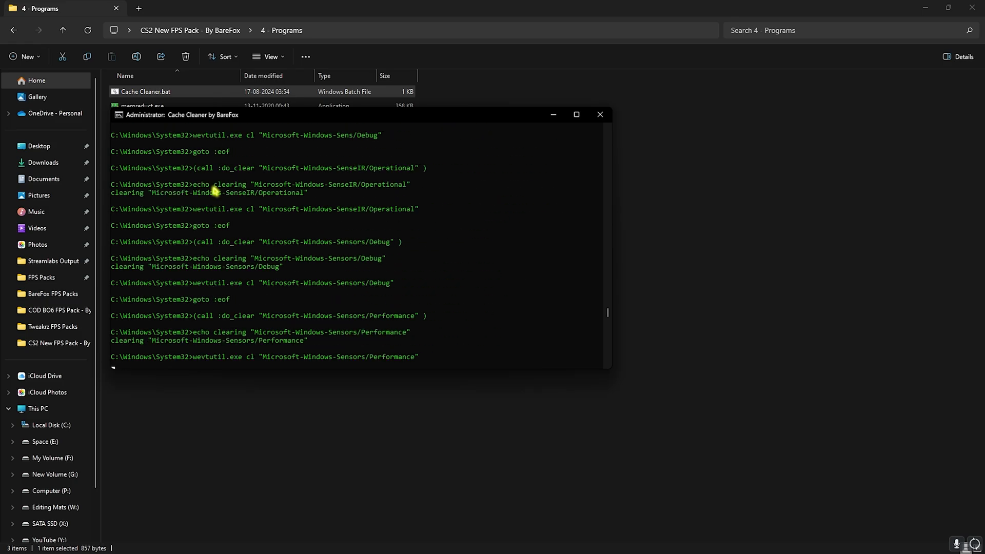
pyautogui.click(555, 115)
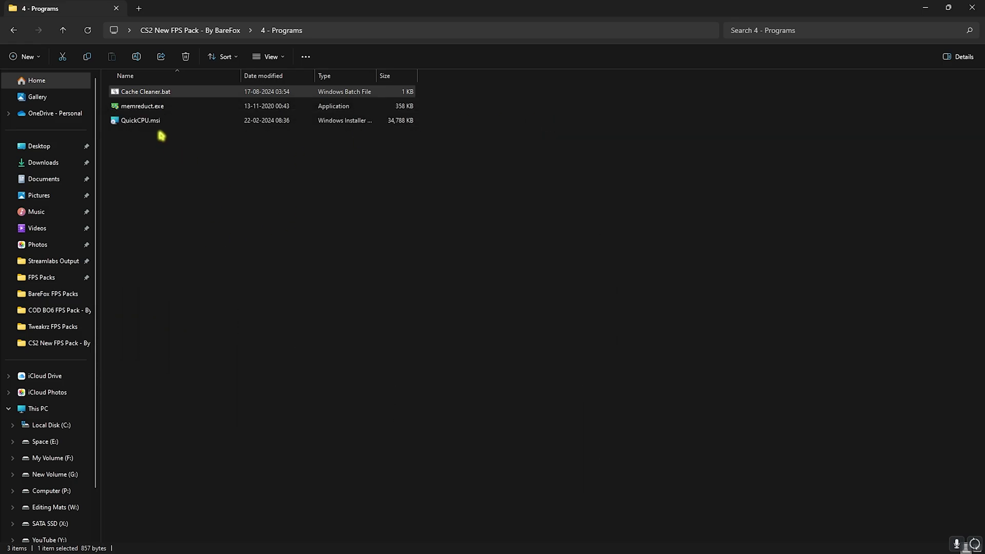
# Launch Mem Reduct and clean memory, dropping usage from 36% to 21%
pyautogui.click(149, 107)
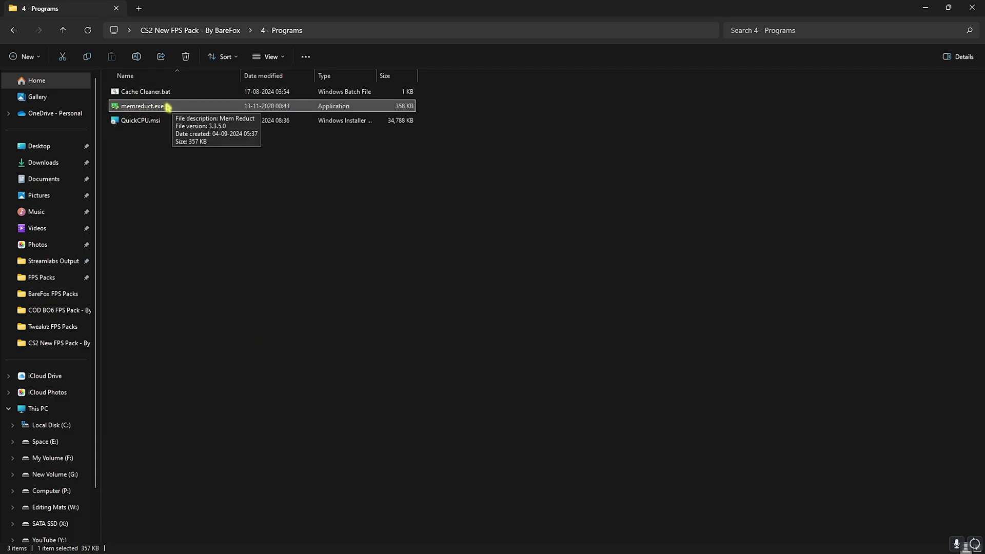
pyautogui.press('super')
pyautogui.write('memreduct')
pyautogui.press('Return')
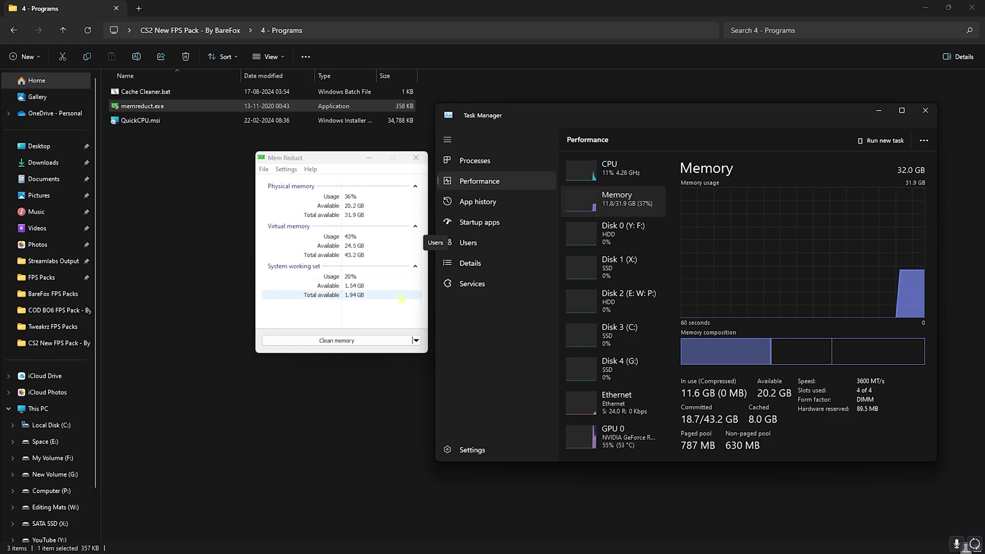
pyautogui.click(350, 344)
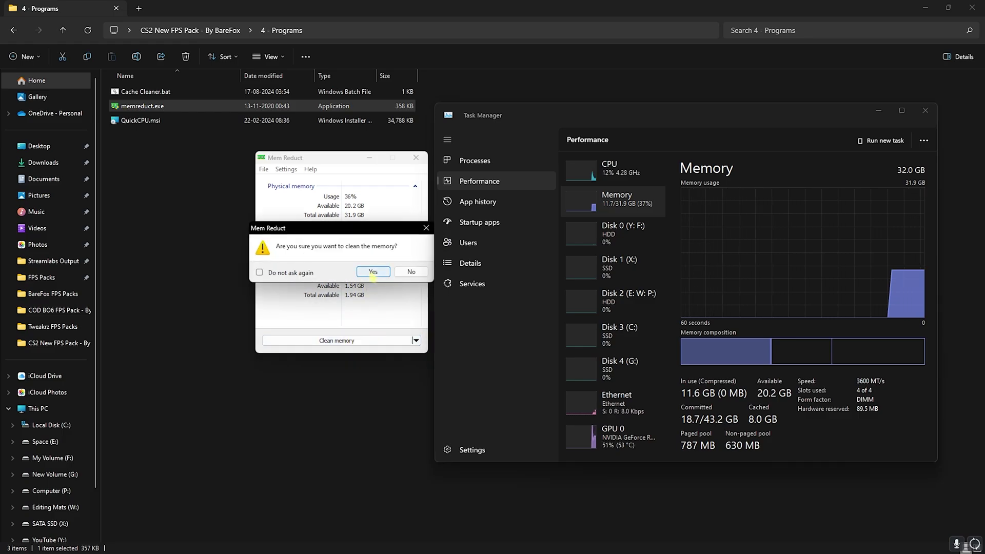
pyautogui.click(373, 272)
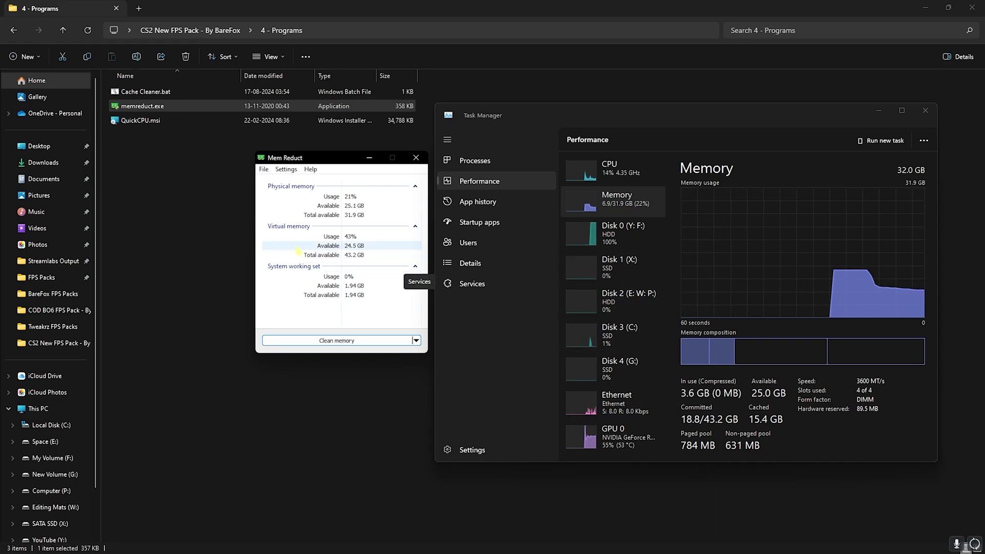
pyautogui.hotkey('alt', 'Tab')
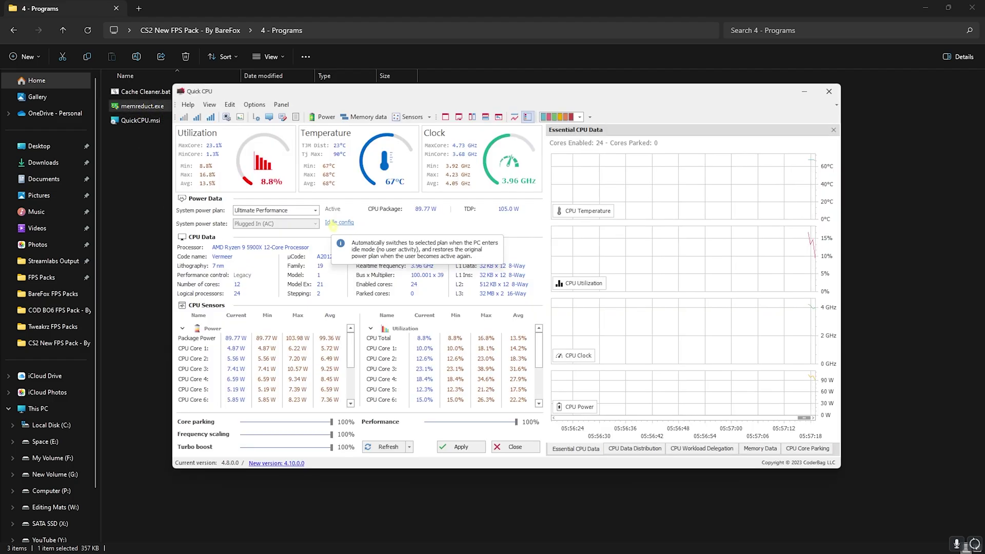
# Switch Quick CPU to the Ultimate Performance power plan and apply it
pyautogui.click(251, 211)
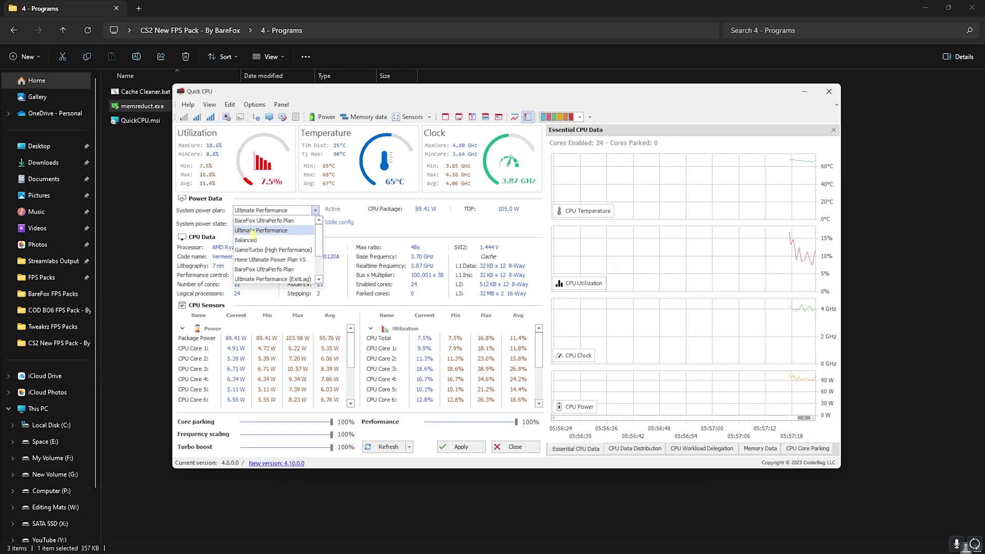
pyautogui.click(252, 230)
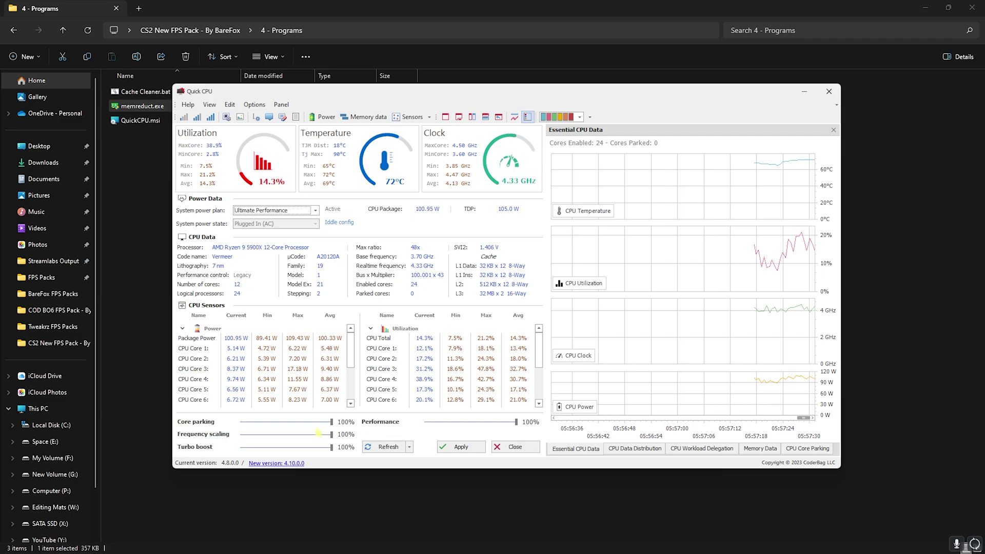
pyautogui.click(461, 447)
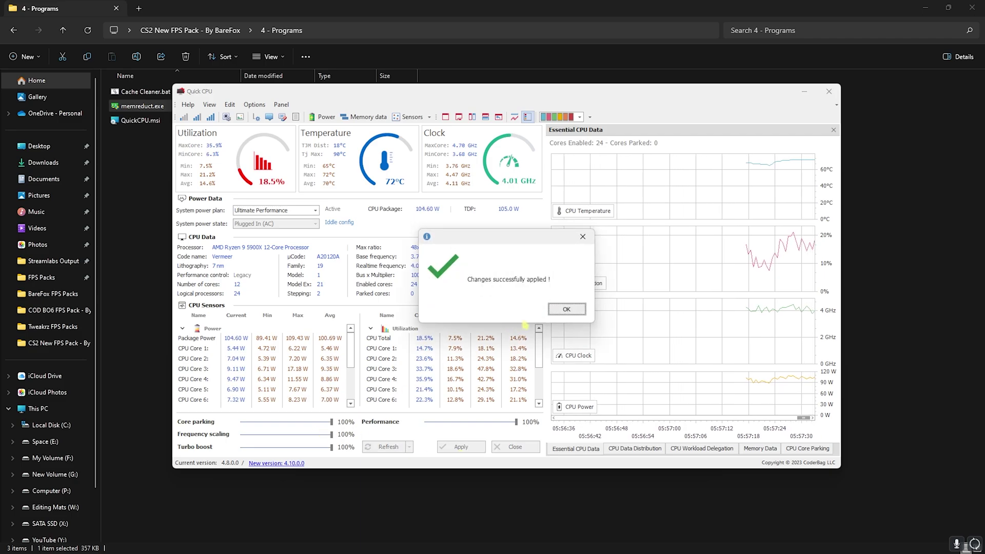
pyautogui.click(564, 308)
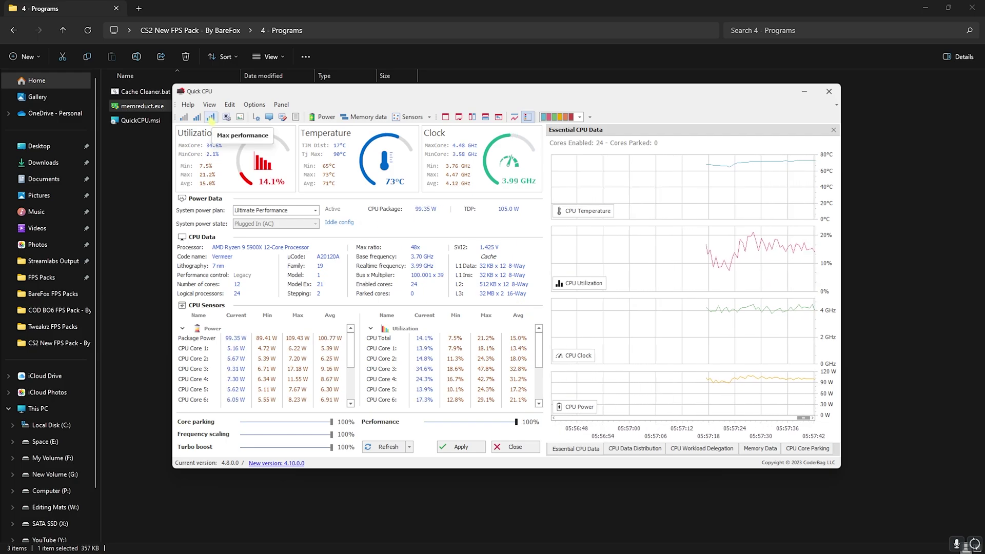
# Accept the Max performance preset, close Quick CPU, and return to the pack folder
pyautogui.click(211, 117)
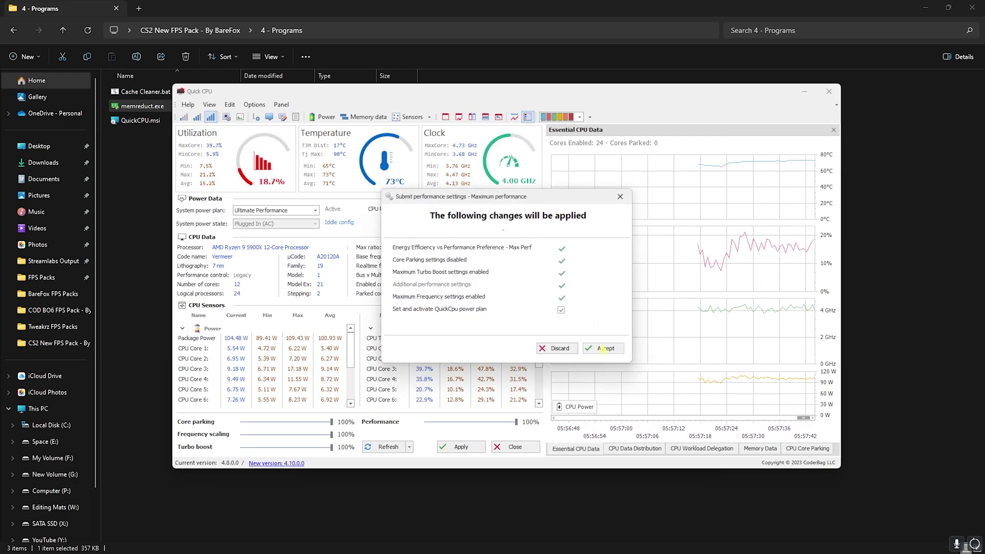
pyautogui.click(603, 348)
pyautogui.click(562, 307)
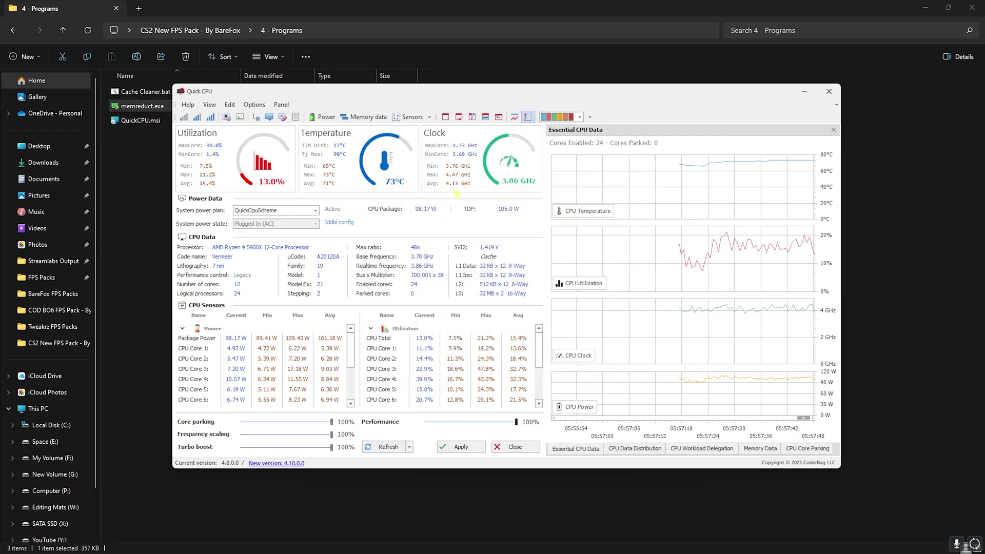
pyautogui.click(829, 91)
pyautogui.click(63, 31)
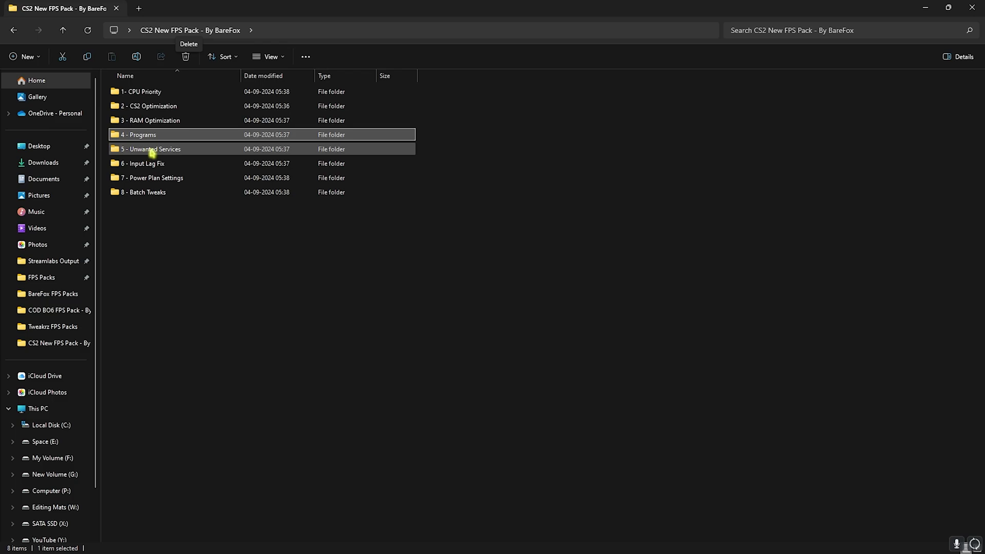
# Open 5 - Unwanted Services and select its registry files, including Disable Bluetooth Services.reg
pyautogui.doubleClick(145, 150)
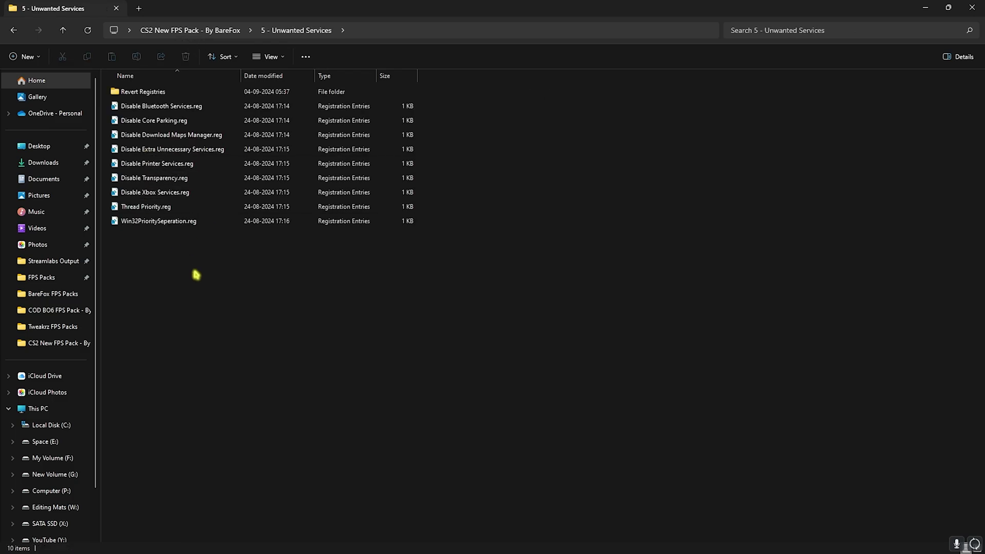
pyautogui.moveTo(195, 272); pyautogui.dragTo(148, 108)
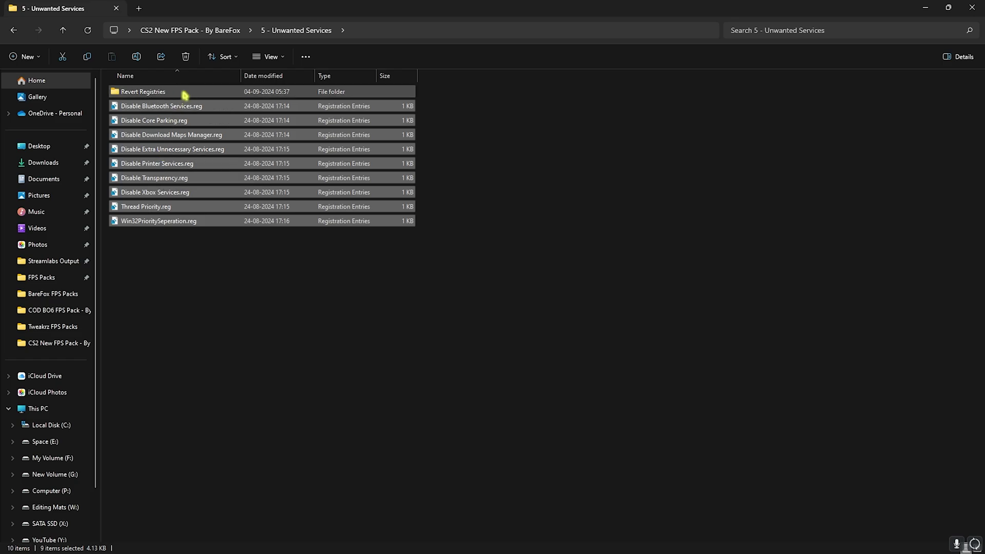
pyautogui.click(191, 106)
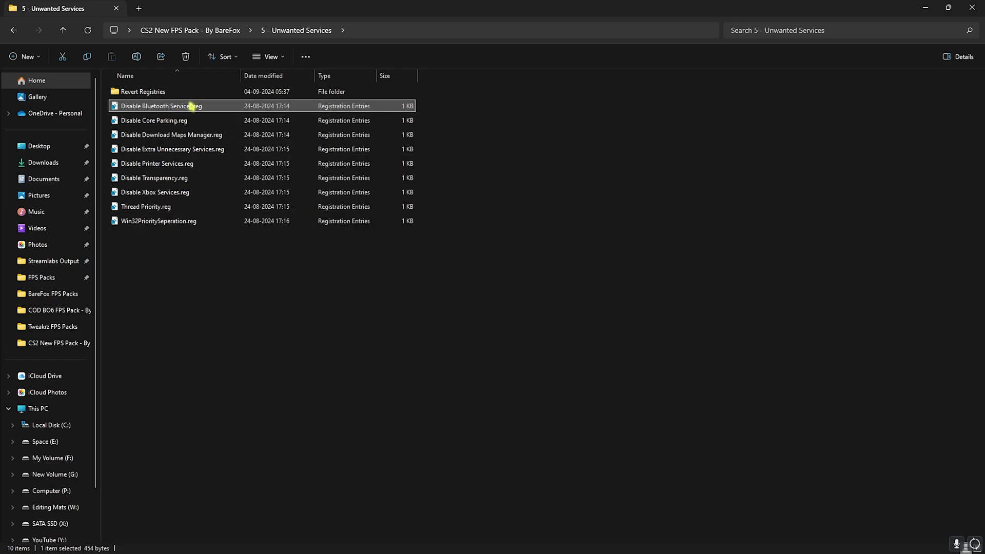
pyautogui.moveTo(191, 278); pyautogui.dragTo(161, 119)
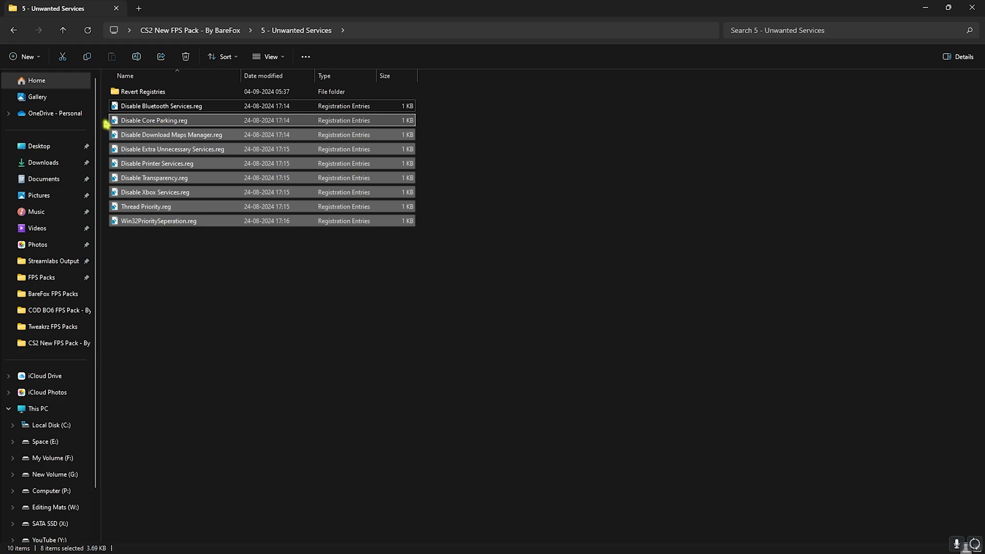
# Review the six Enable files in Revert Registries, then open 6 - Input Lag Fix
pyautogui.doubleClick(164, 95)
pyautogui.moveTo(216, 242); pyautogui.dragTo(158, 95)
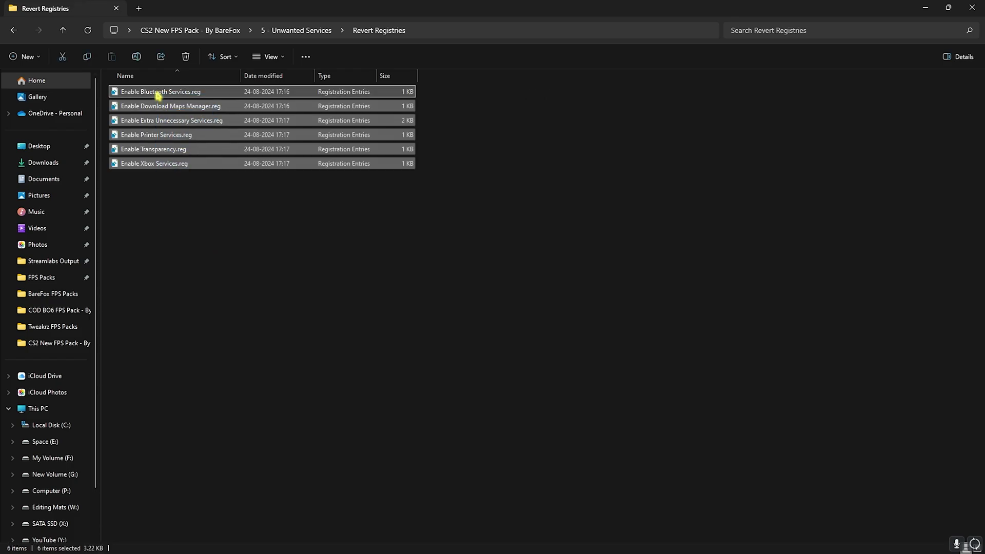
pyautogui.click(198, 232)
pyautogui.moveTo(197, 232); pyautogui.dragTo(227, 104)
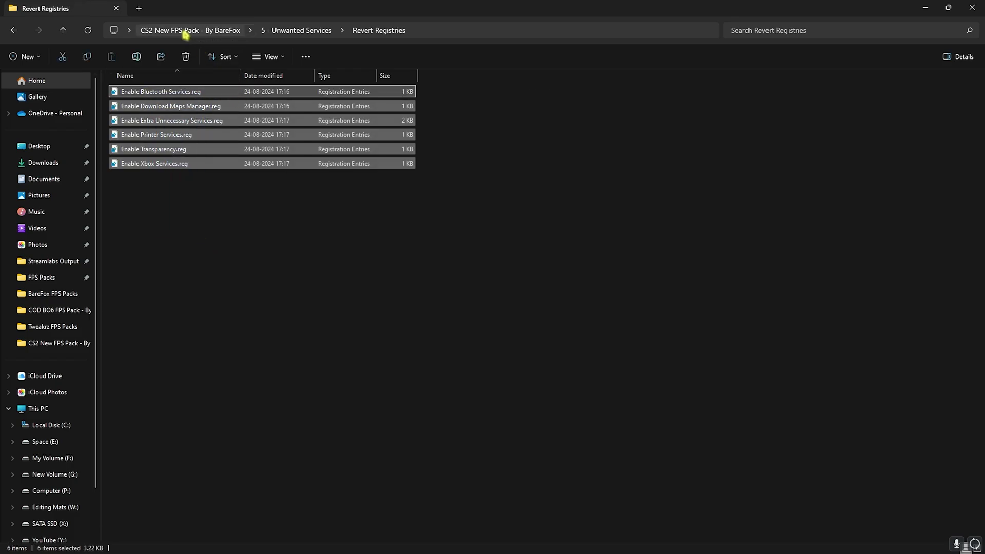
pyautogui.click(185, 31)
pyautogui.doubleClick(152, 164)
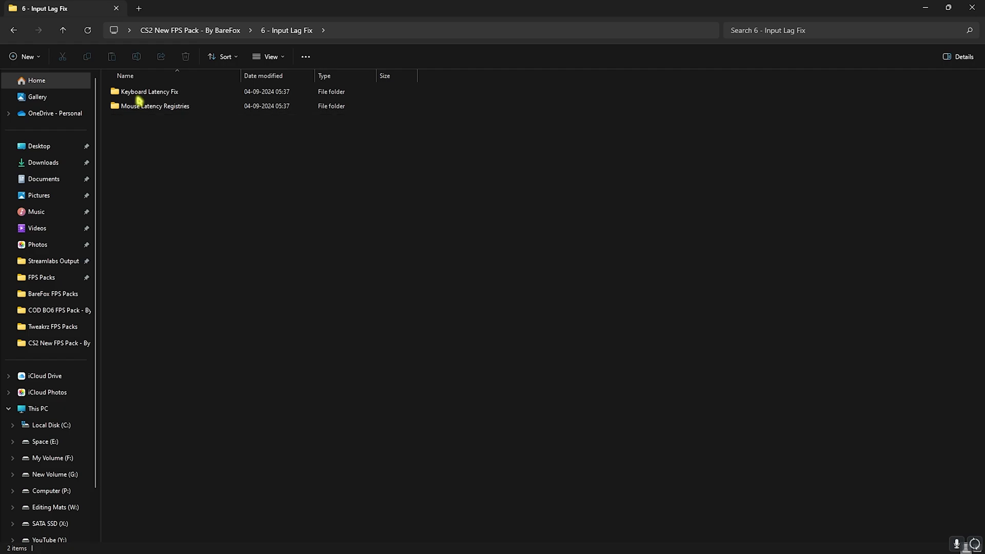
# Open Keyboard Latency Fix, select its keyboard buffer registry files, and go back up
pyautogui.click(154, 93)
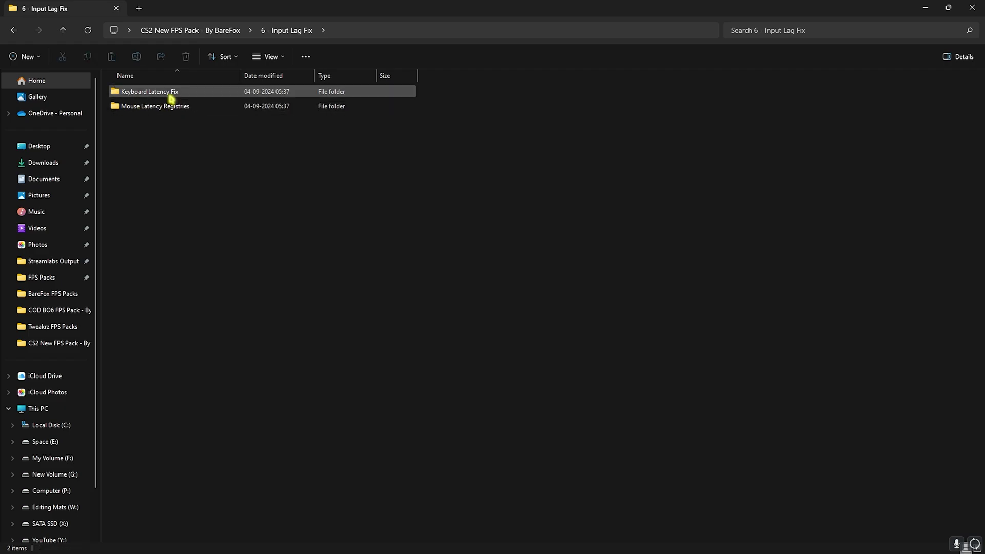
pyautogui.doubleClick(167, 95)
pyautogui.moveTo(211, 223); pyautogui.dragTo(169, 90)
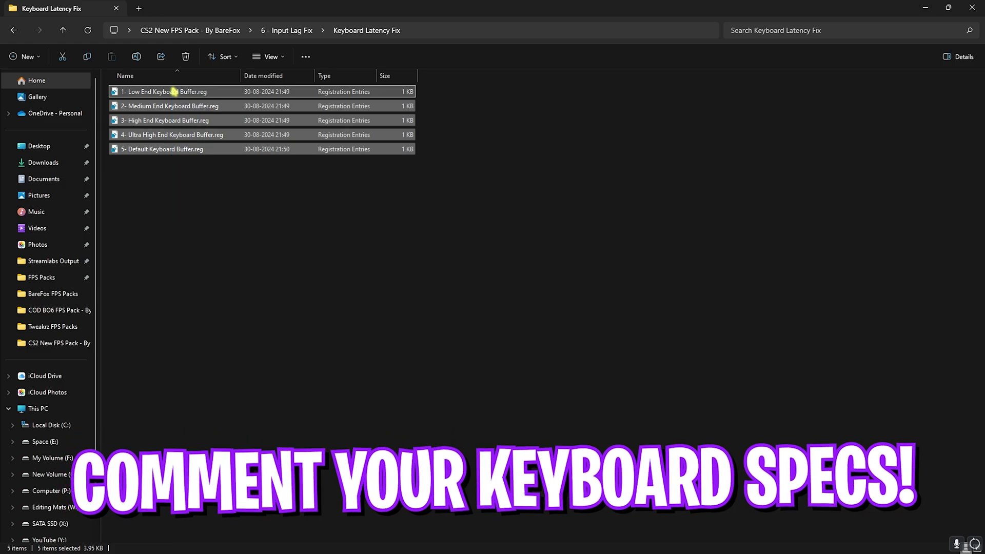
pyautogui.click(201, 224)
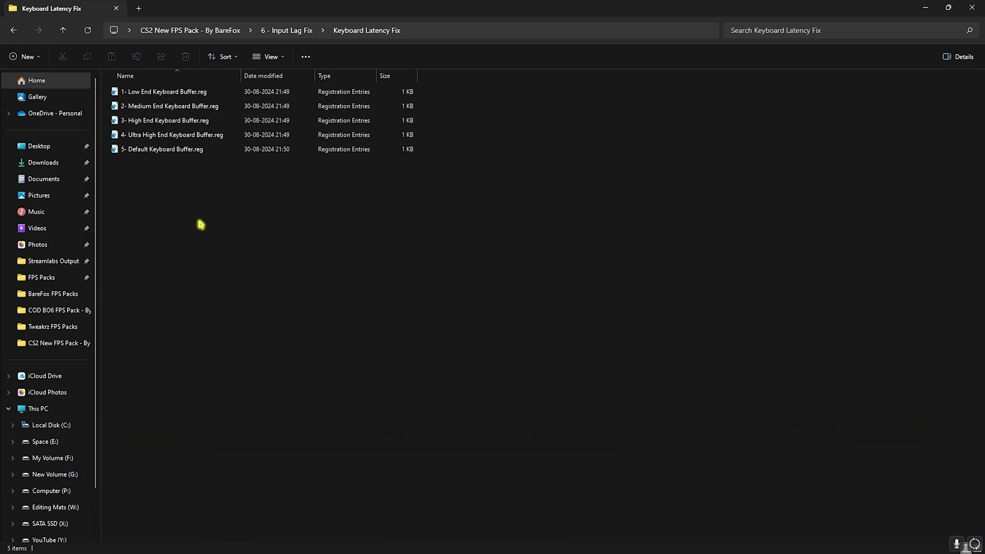
pyautogui.hotkey('alt', 'Up')
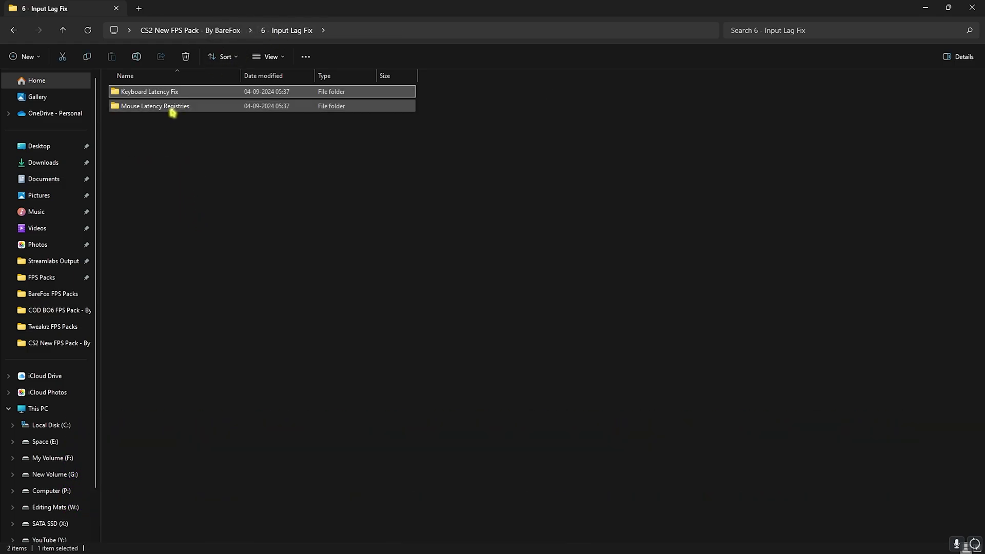
# Open Mouse Latency Registries and select Fix Mouse Delay.reg and Disable Pointer Precision Globally.reg
pyautogui.doubleClick(154, 105)
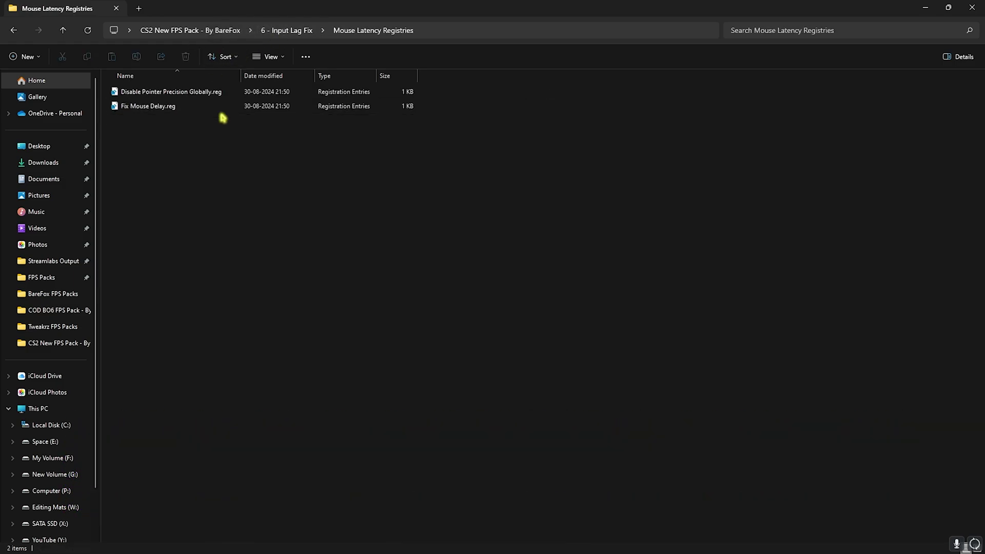
pyautogui.click(135, 109)
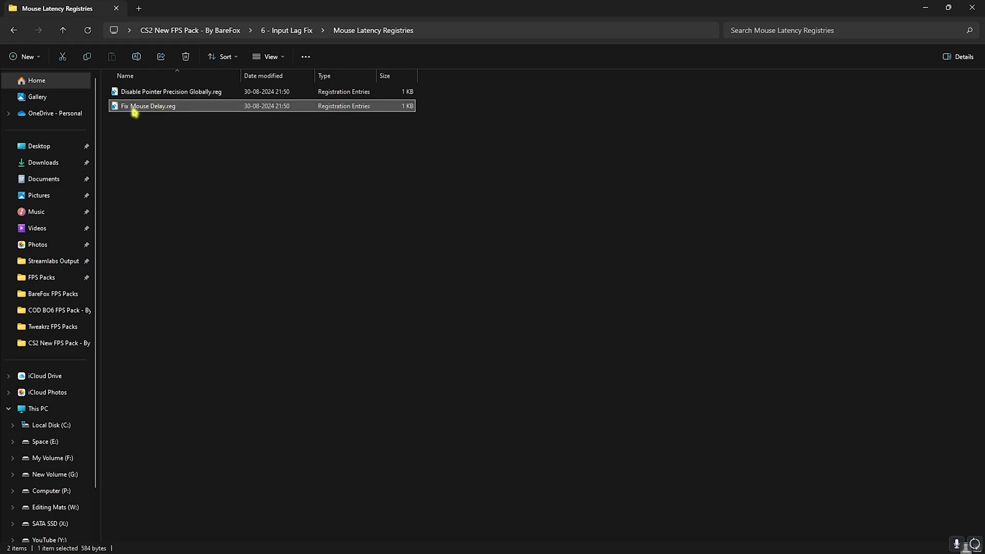
pyautogui.click(153, 93)
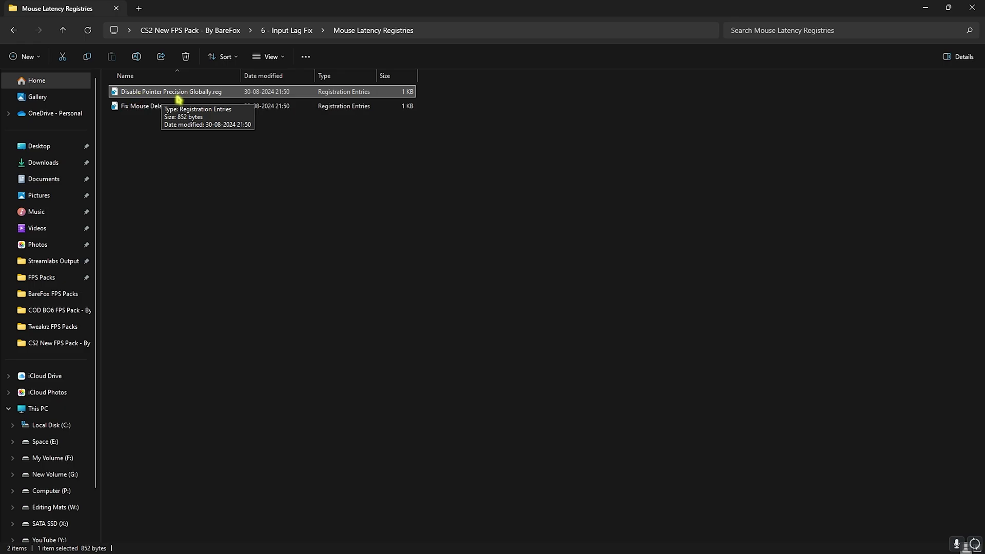
# Read the Import Ultimate Performance batch file from 7 - Power Plan Settings in Notepad
pyautogui.hotkey('alt', 'Up')
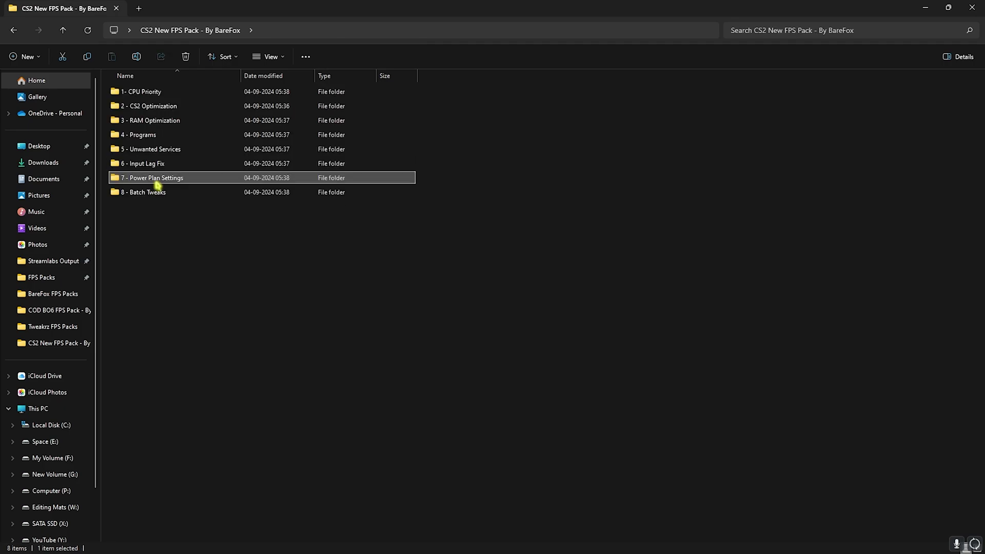
pyautogui.doubleClick(156, 178)
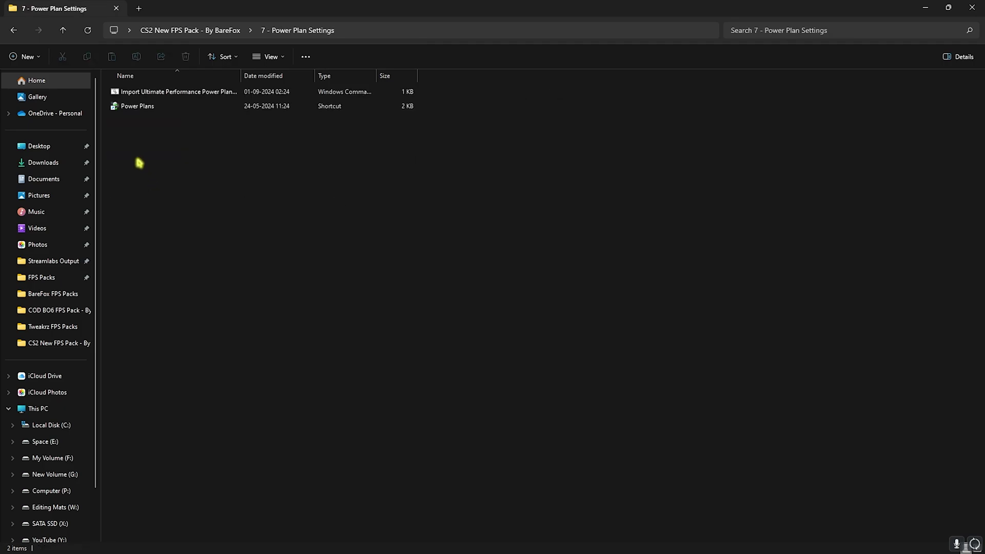
pyautogui.rightClick(161, 92)
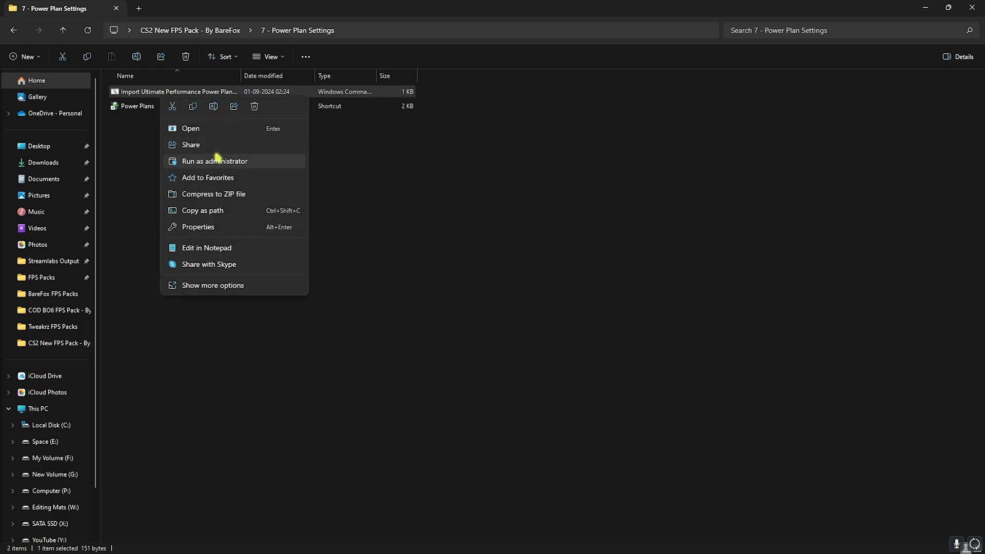
pyautogui.click(207, 247)
pyautogui.moveTo(439, 171); pyautogui.dragTo(605, 171)
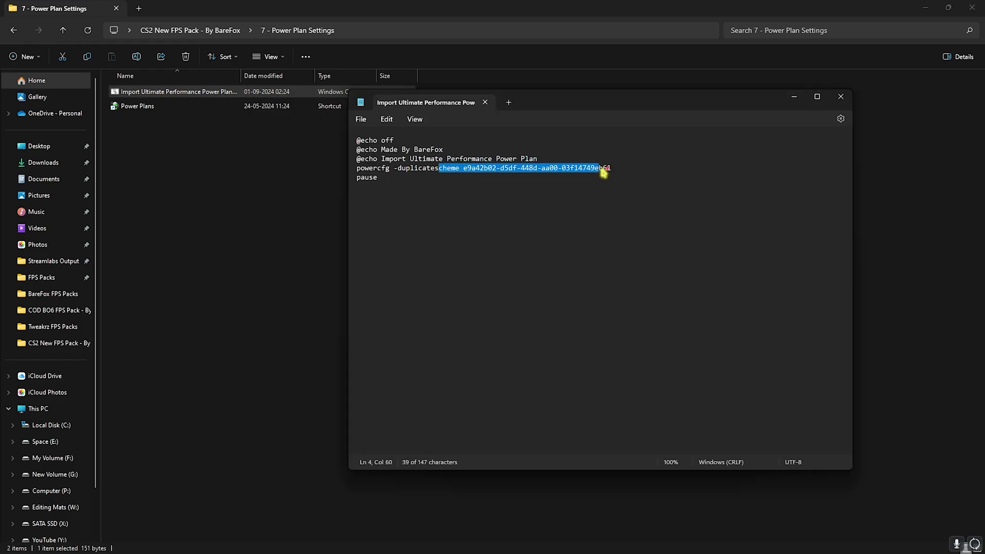
pyautogui.click(604, 171)
pyautogui.click(840, 97)
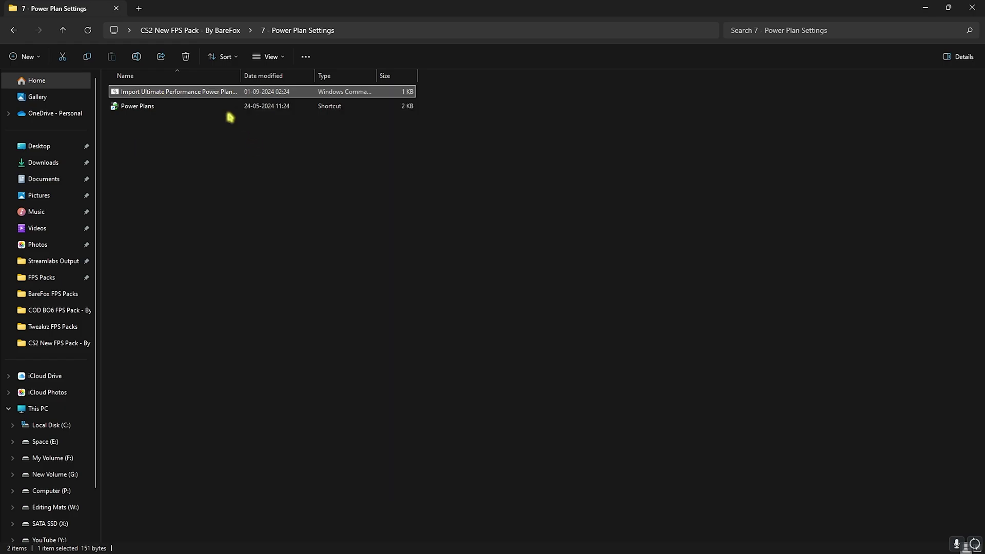
# Activate the first BareFox UltraPerfo Plan through the Power Plans shortcut
pyautogui.click(137, 108)
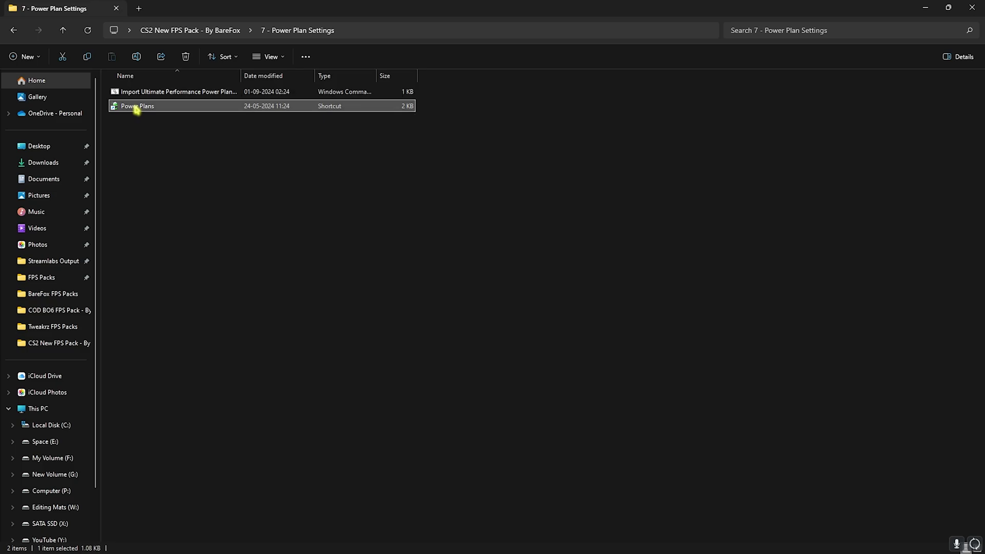
pyautogui.doubleClick(137, 106)
pyautogui.click(125, 362)
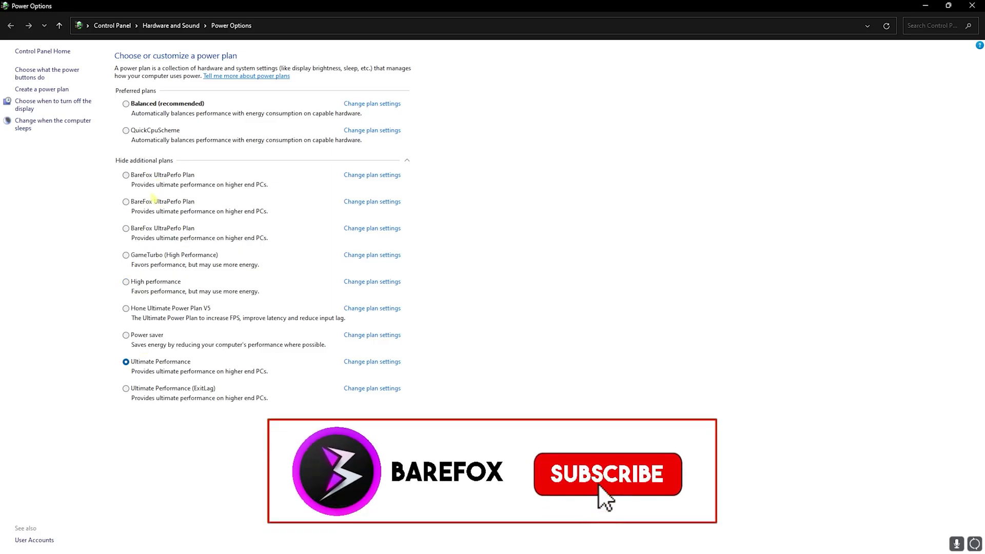
pyautogui.click(129, 175)
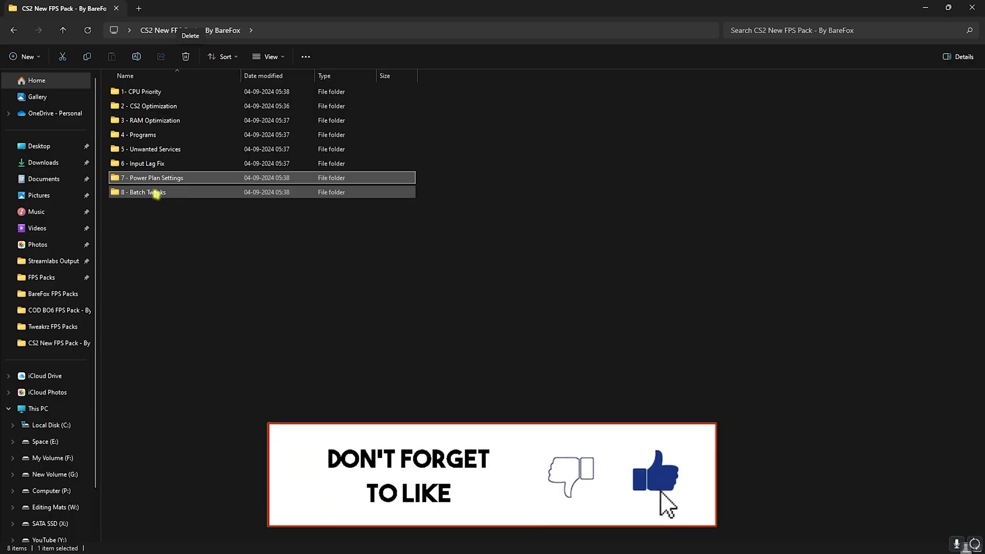
# Open BCD Tweaks.cmd from the 8 - Batch Tweaks folder in Notepad
pyautogui.doubleClick(149, 193)
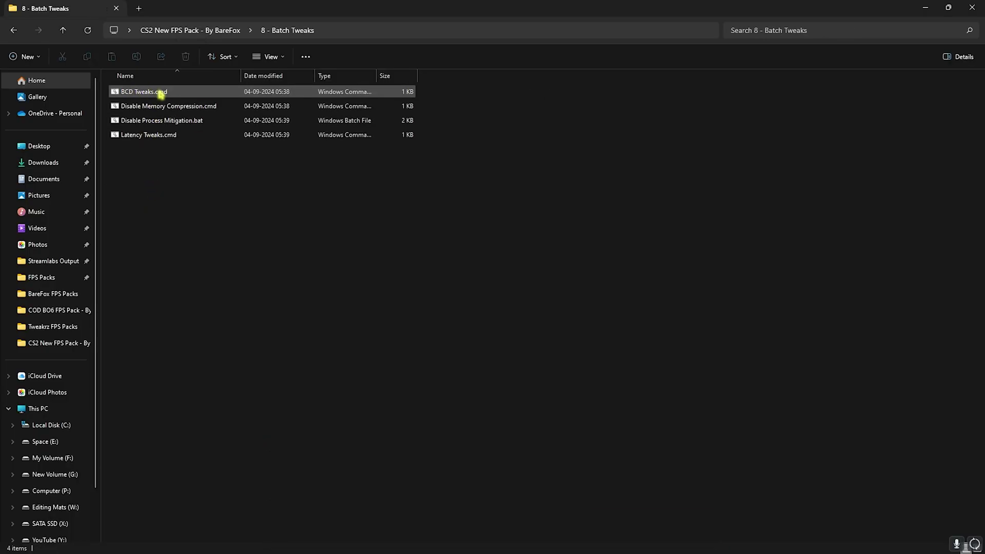
pyautogui.click(154, 104)
pyautogui.click(161, 118)
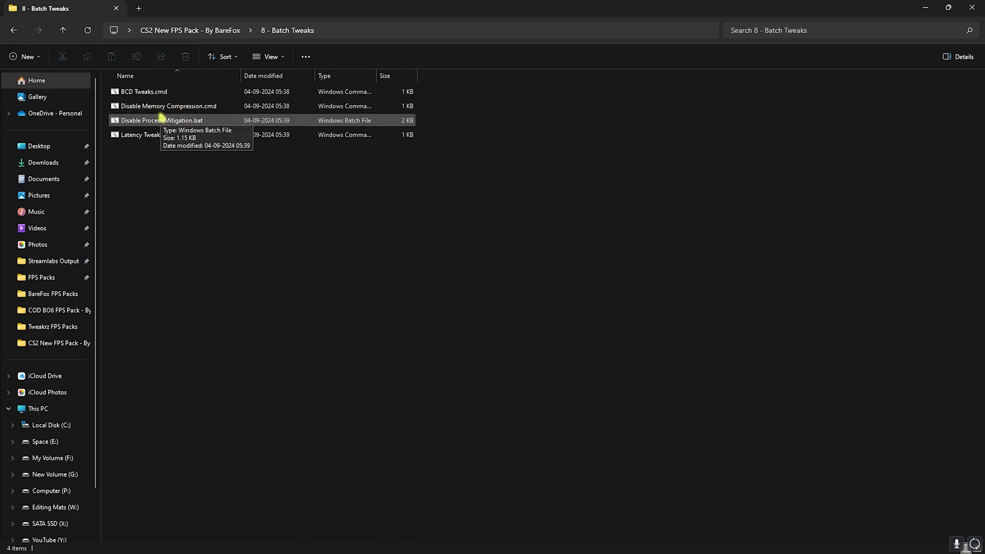
pyautogui.moveTo(197, 194); pyautogui.dragTo(157, 95)
pyautogui.click(160, 103)
pyautogui.click(172, 98)
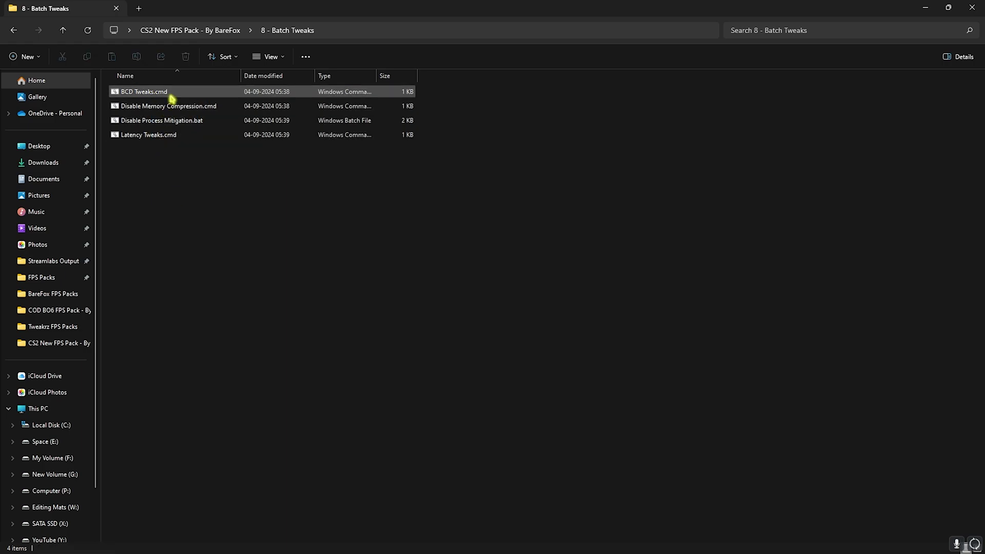
pyautogui.click(172, 97)
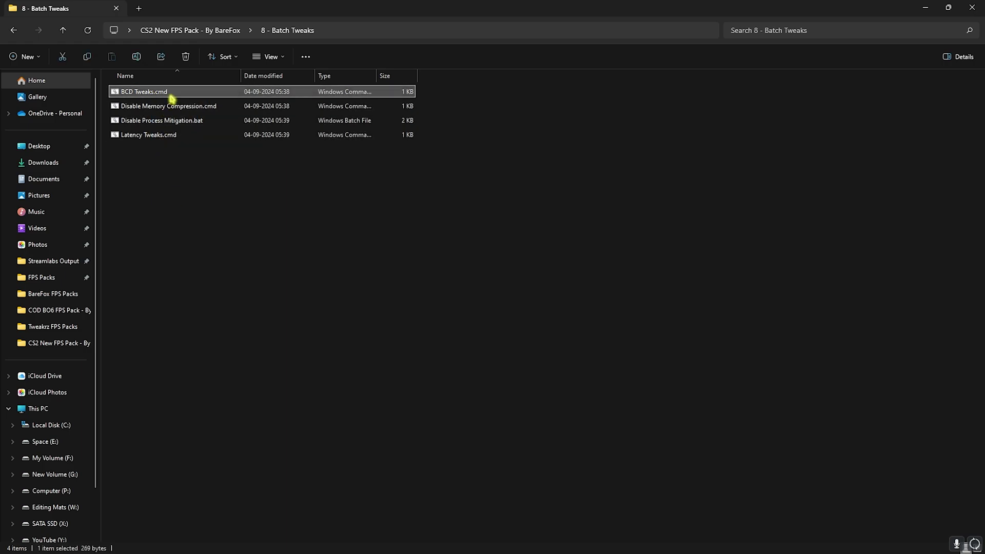
pyautogui.rightClick(171, 98)
pyautogui.click(213, 251)
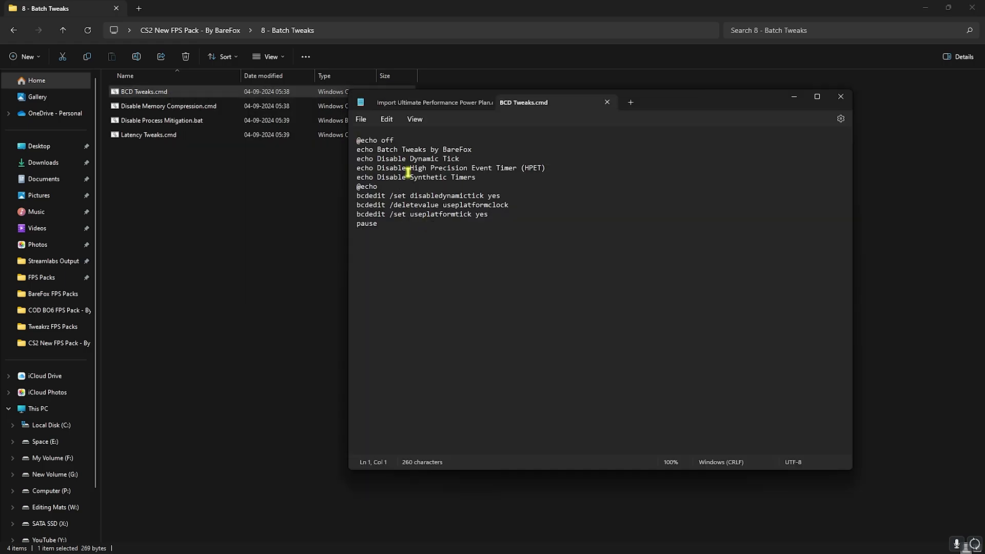
# Read Disable Memory Compression.cmd in Notepad, then return to the CS2 New FPS Pack folder
pyautogui.click(197, 105)
pyautogui.rightClick(198, 105)
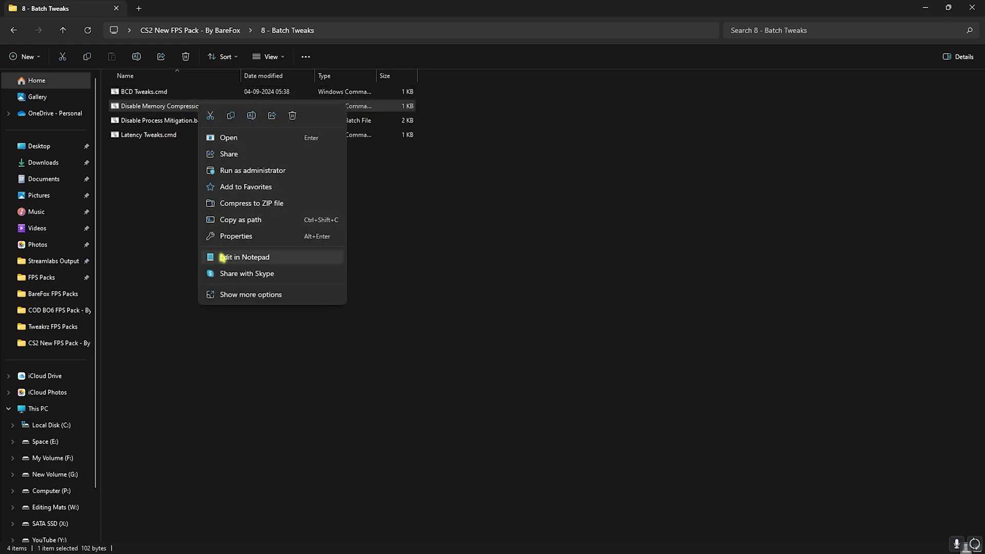
pyautogui.click(223, 257)
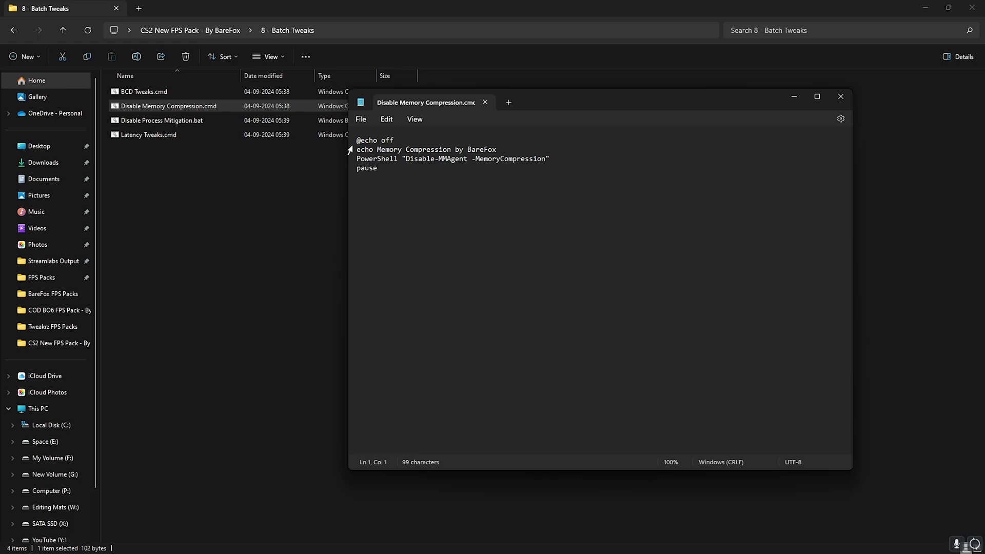
pyautogui.click(489, 102)
pyautogui.hotkey('alt', 'Up')
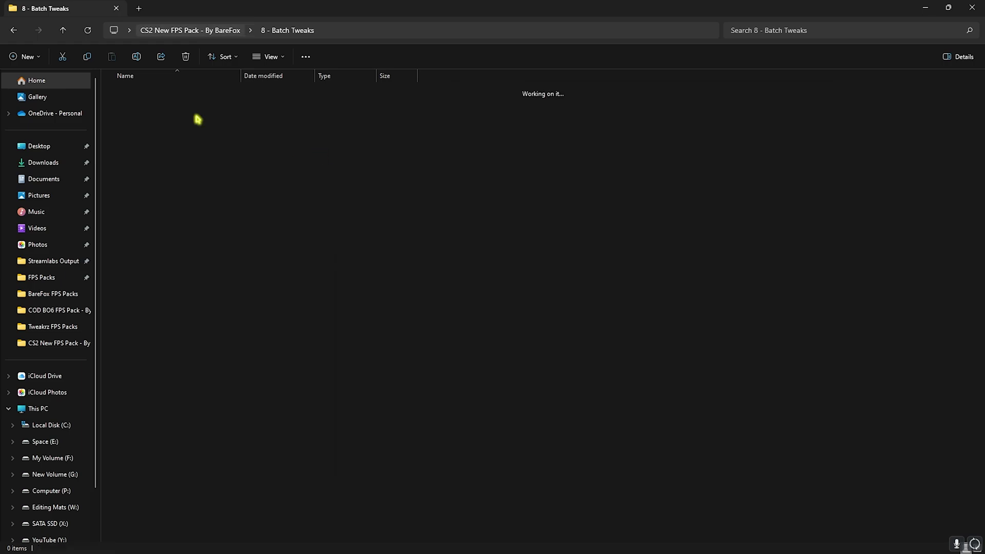
# Close File Explorer and launch Edit group policy from a Start search for 'local'
pyautogui.click(972, 7)
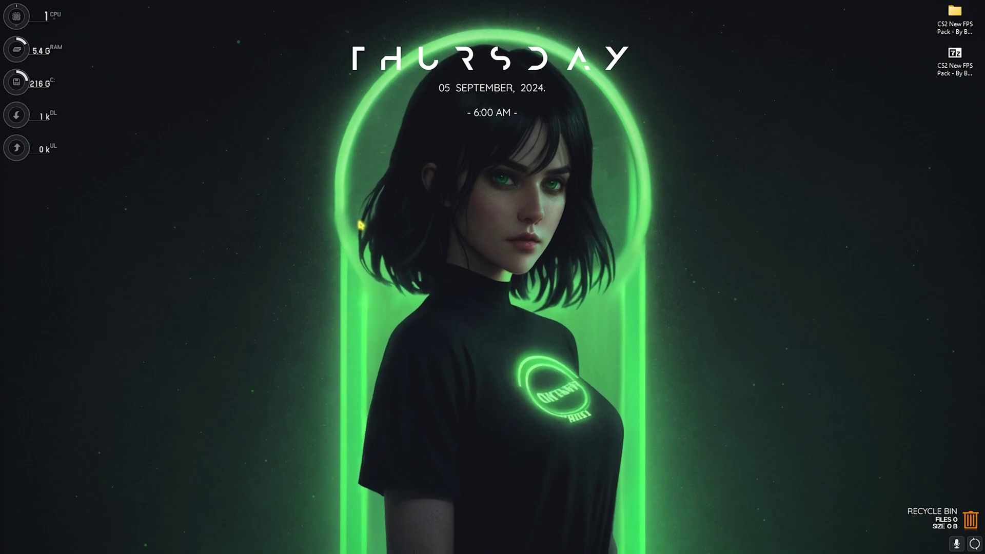
pyautogui.press('super')
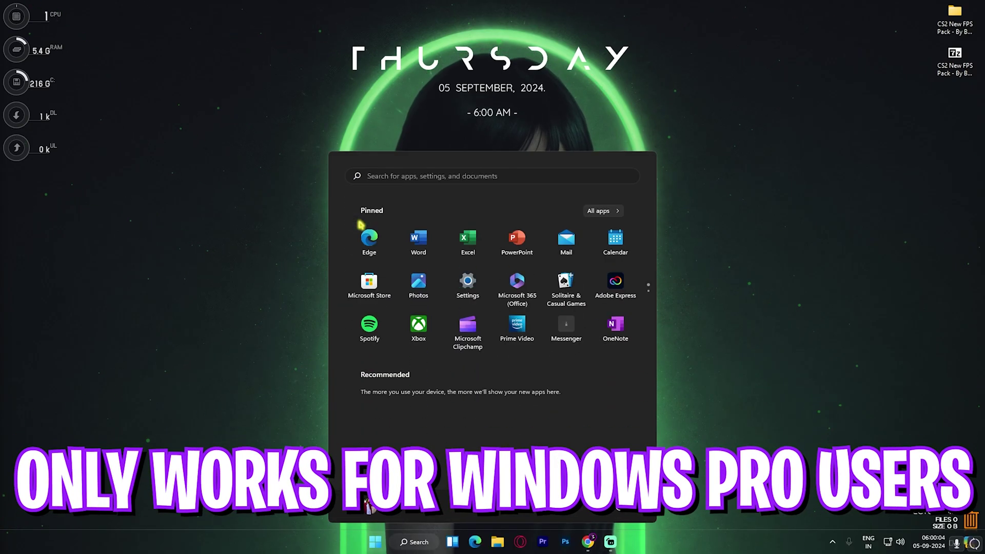
pyautogui.write('local')
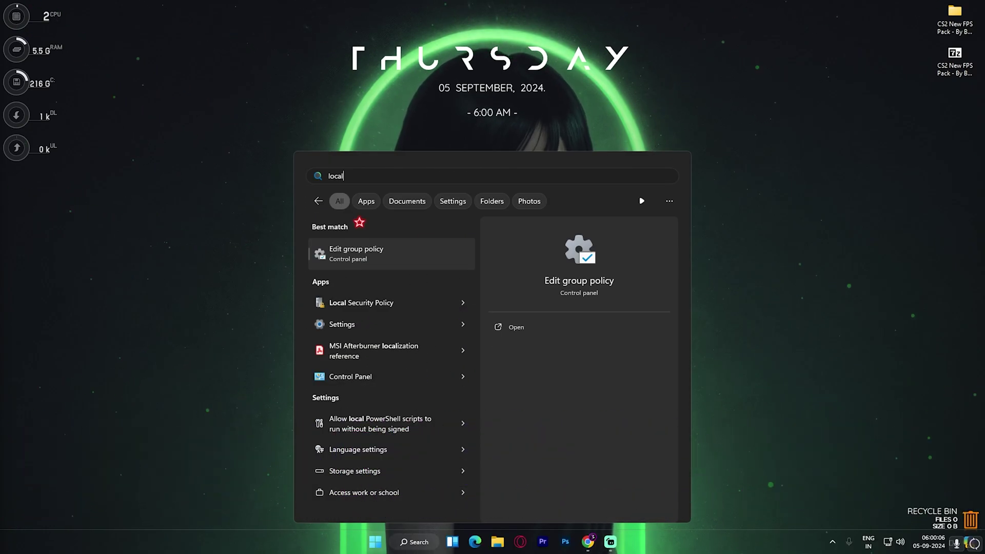
pyautogui.press('Return')
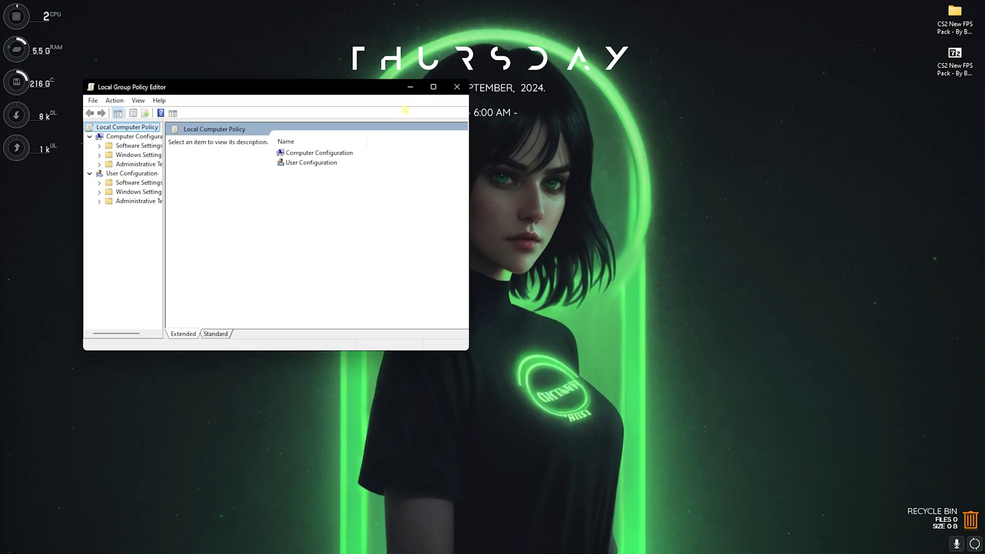
# Set App Privacy's 'Let Windows apps run in the background' policy to Force Deny for all apps
pyautogui.press('super+Up')
pyautogui.moveTo(80, 169); pyautogui.dragTo(154, 169)
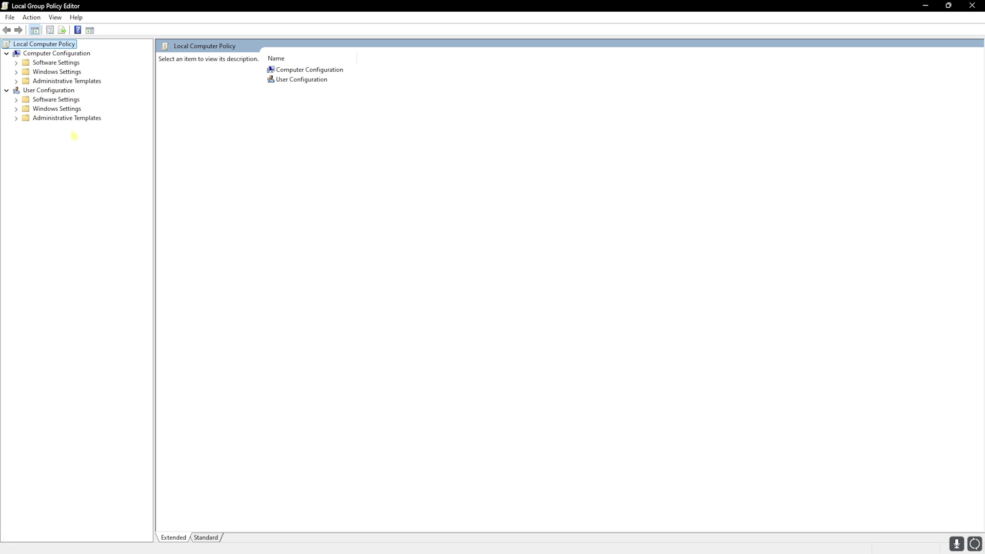
pyautogui.click(16, 82)
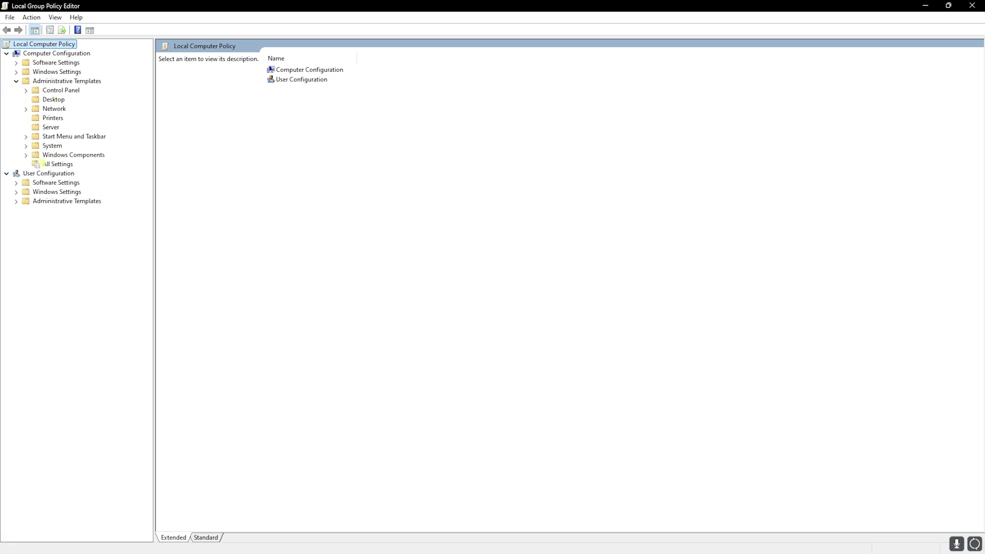
pyautogui.click(25, 154)
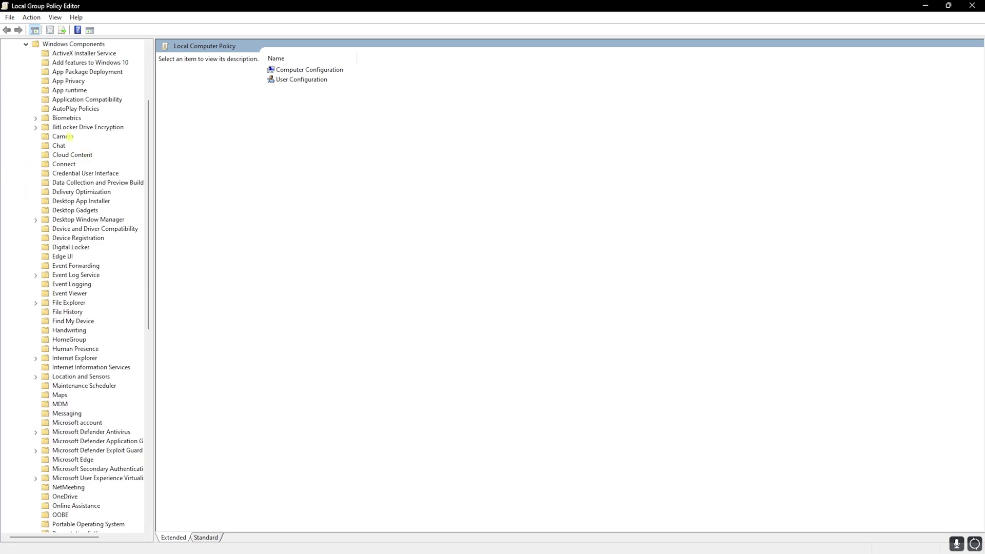
pyautogui.click(68, 81)
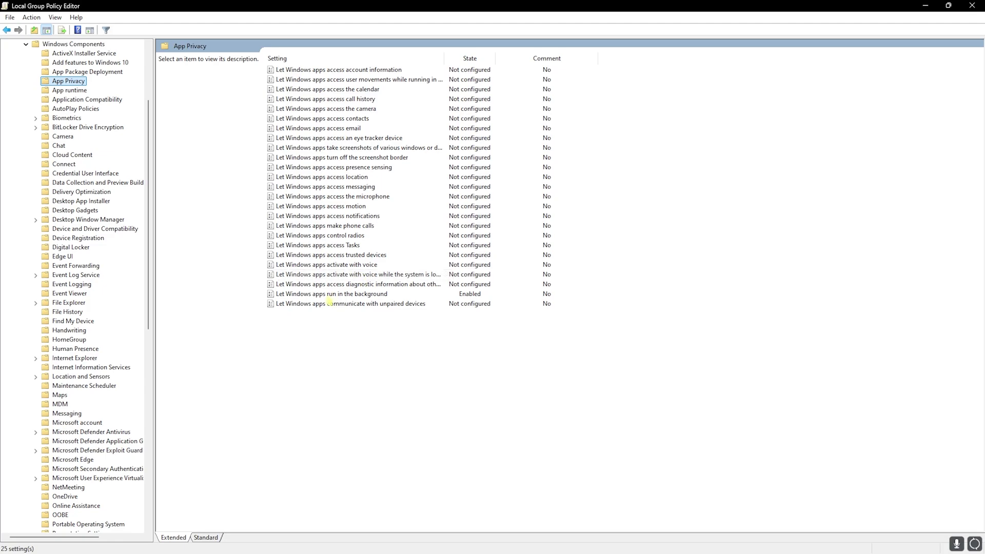
pyautogui.doubleClick(312, 294)
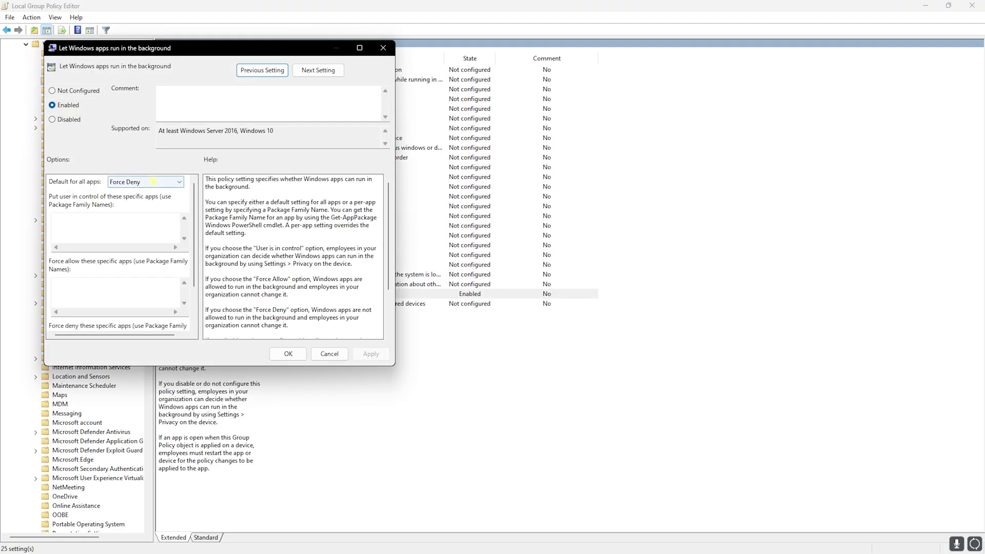
pyautogui.click(146, 182)
pyautogui.click(129, 207)
pyautogui.click(383, 48)
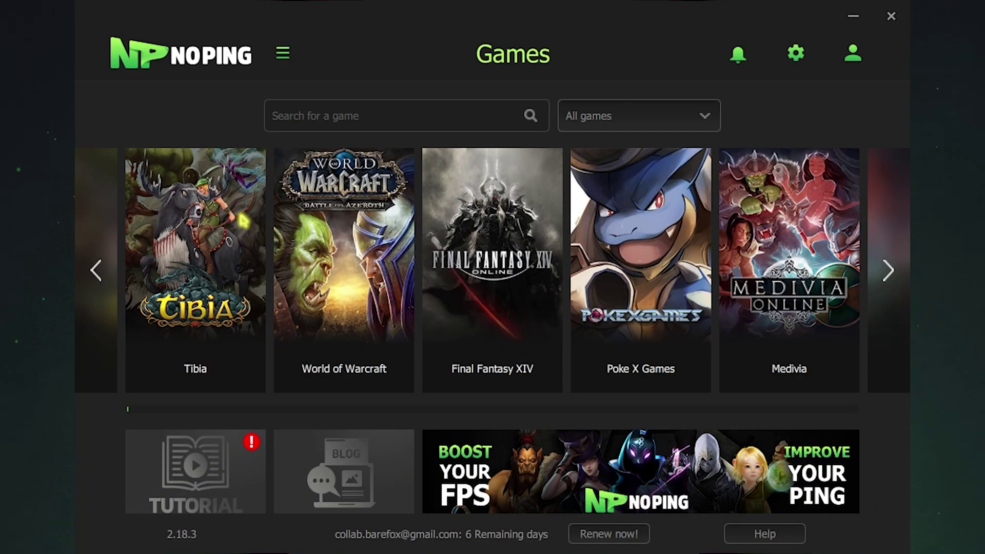
# Optimize Counter-Strike Global Offensive in NoPing through the India Pune 03 server
pyautogui.click(385, 118)
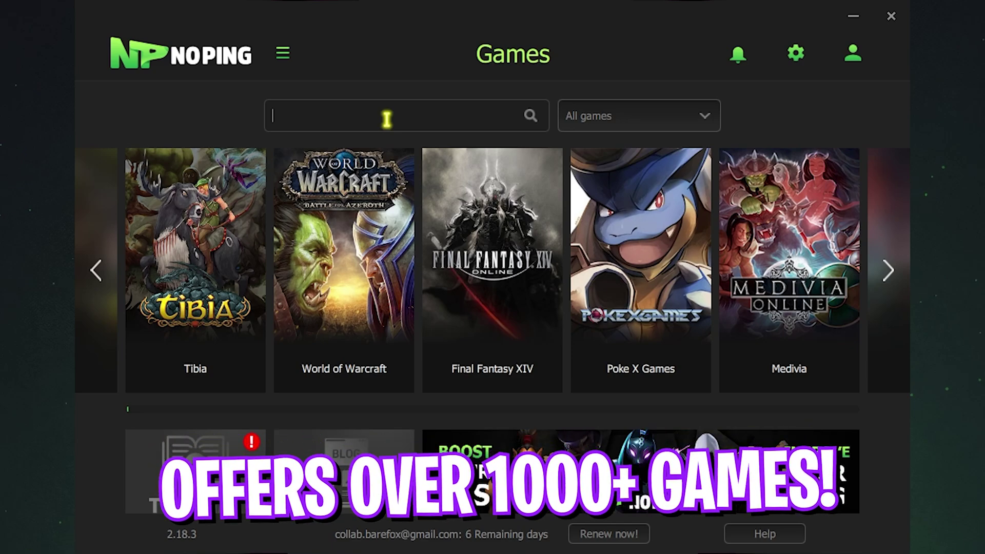
pyautogui.write('Co')
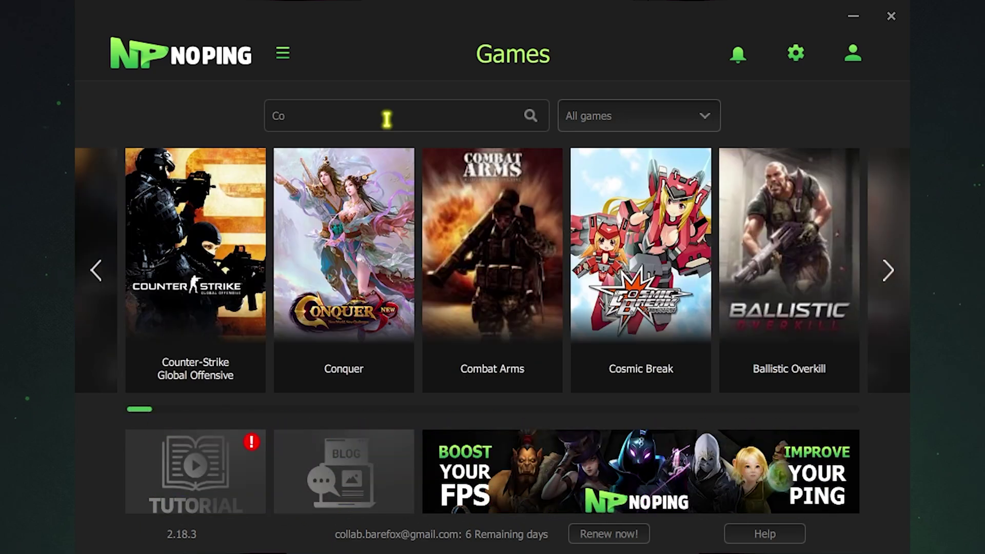
pyautogui.moveTo(167, 271)
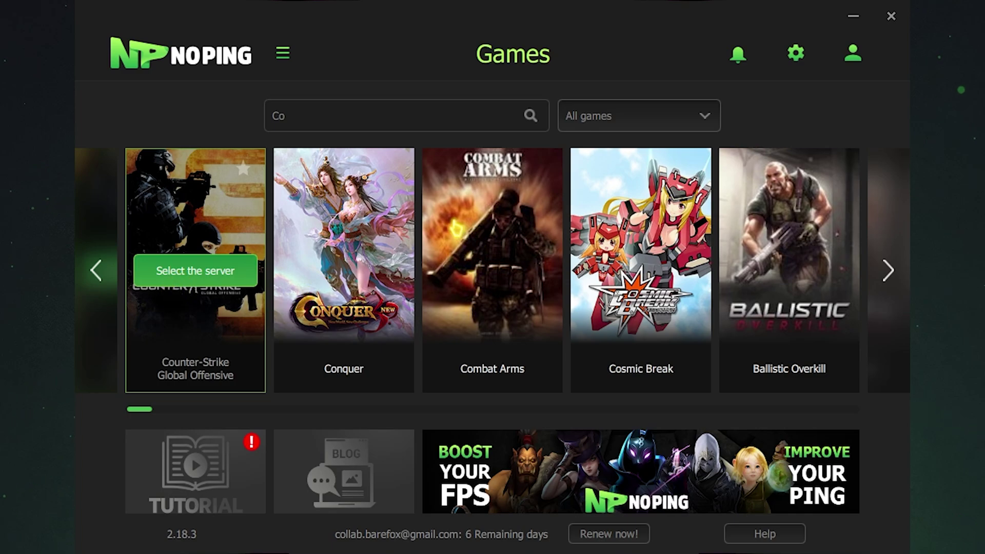
pyautogui.click(195, 270)
pyautogui.scroll(-15, 374, 345)
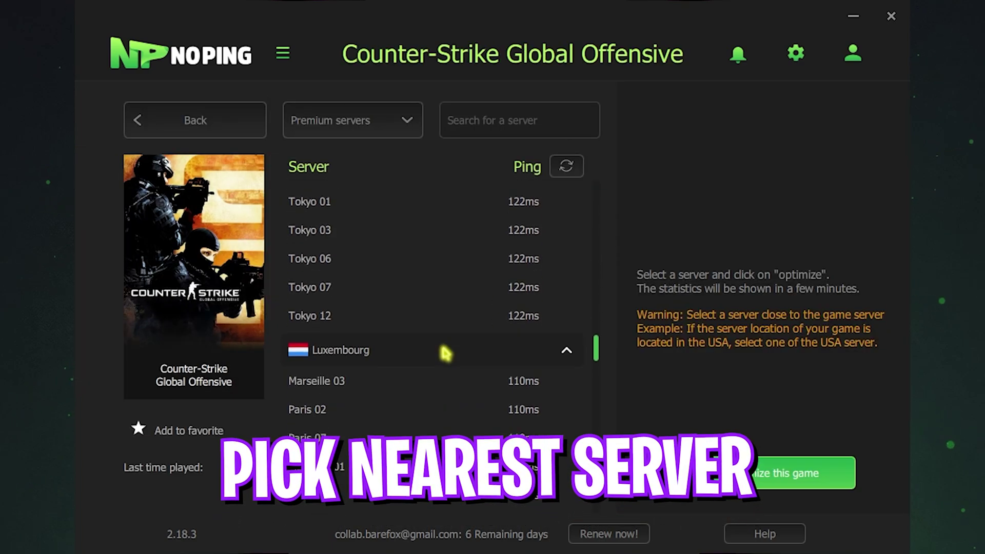
pyautogui.scroll(8, 444, 352)
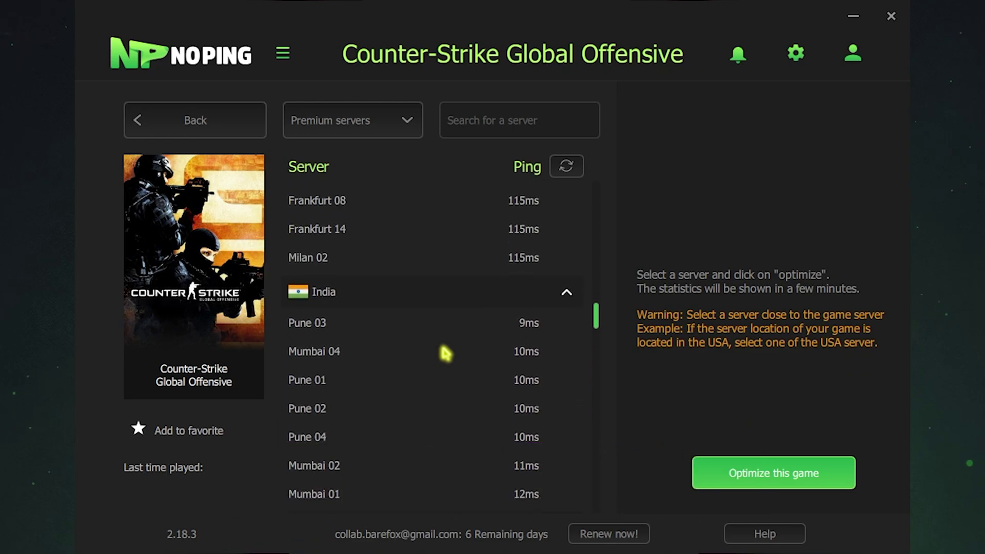
pyautogui.scroll(-1, 354, 302)
pyautogui.click(343, 246)
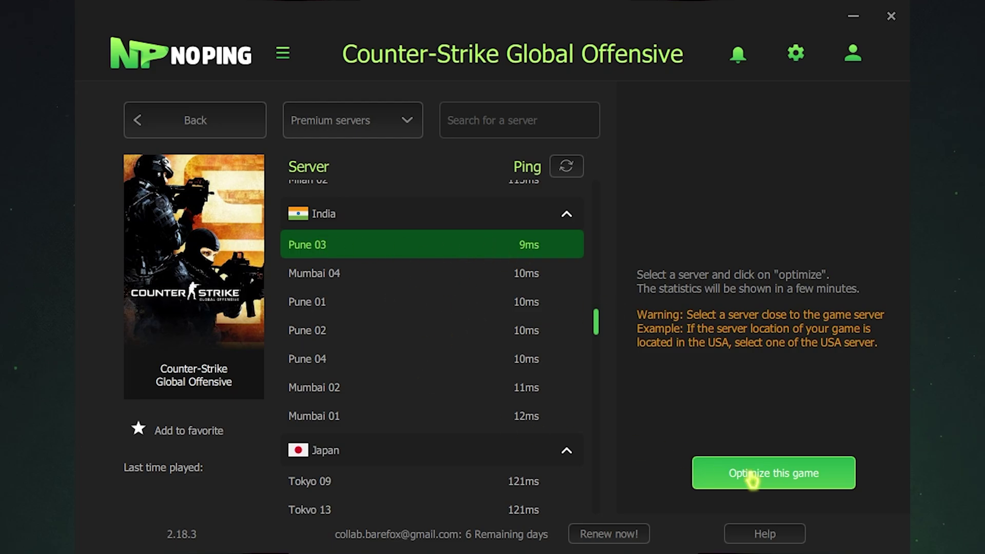
pyautogui.click(717, 473)
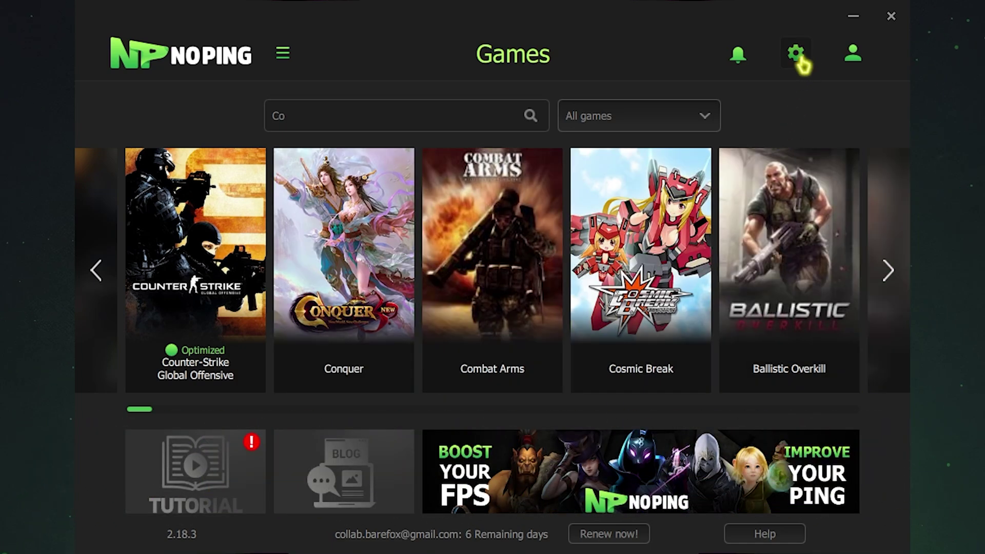
# Turn on Turbo Games in NoPing's settings and view the Boost Fps tweaks
pyautogui.click(800, 61)
pyautogui.click(441, 185)
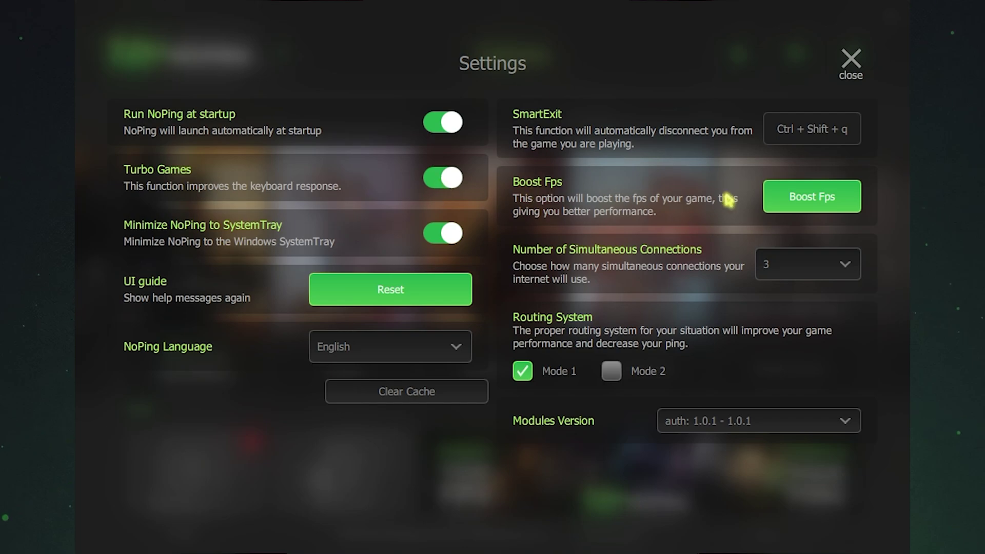
pyautogui.click(837, 206)
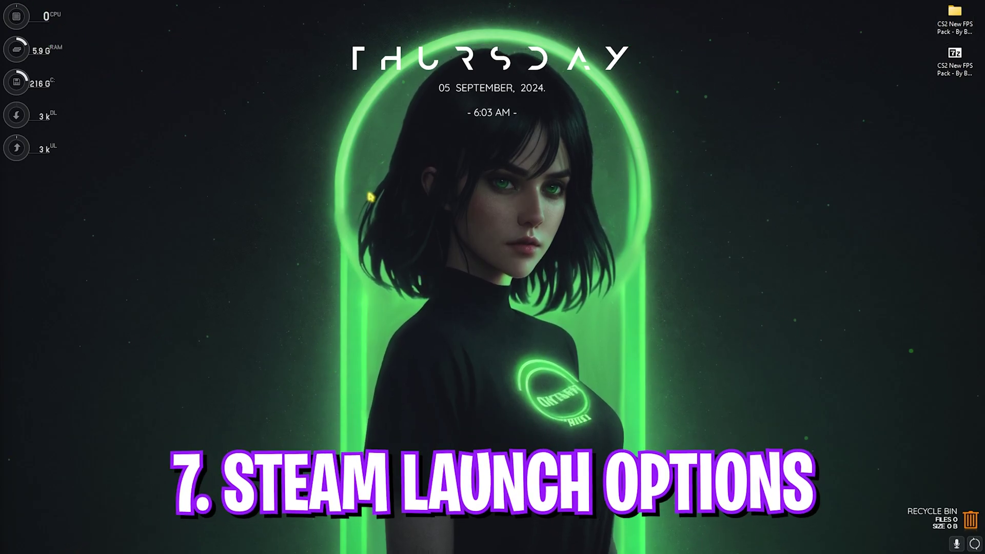
# In Steam, confirm Counter-Strike 2 launch options -allow_third_party_software -high -novid -useallavailablecores
pyautogui.press('super')
pyautogui.write('s')
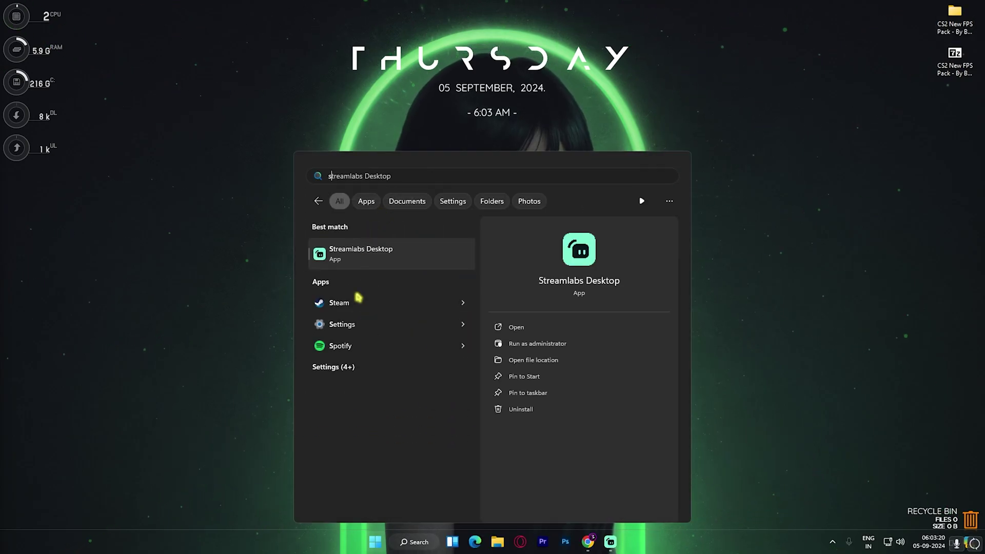
pyautogui.click(358, 298)
pyautogui.rightClick(97, 208)
pyautogui.click(107, 287)
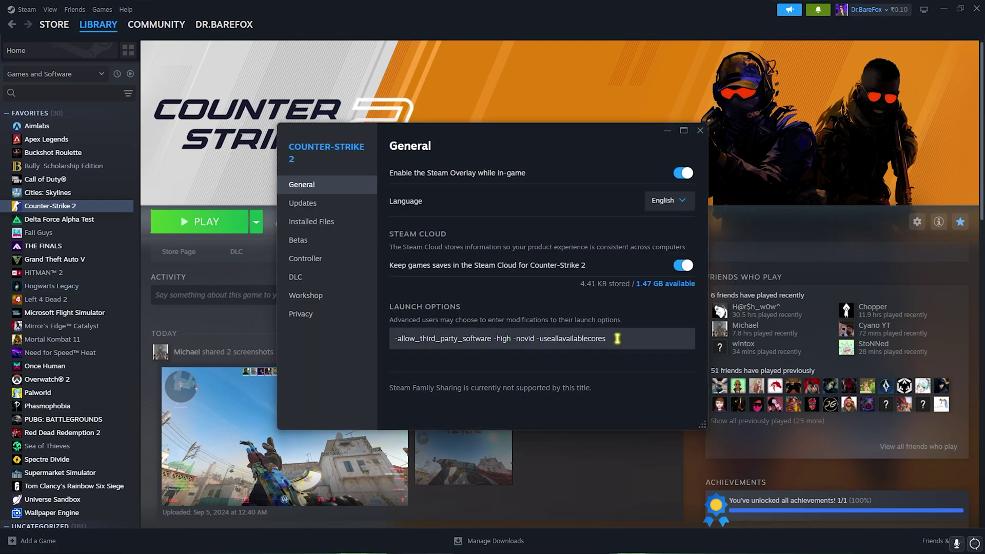
pyautogui.moveTo(619, 338); pyautogui.dragTo(389, 338)
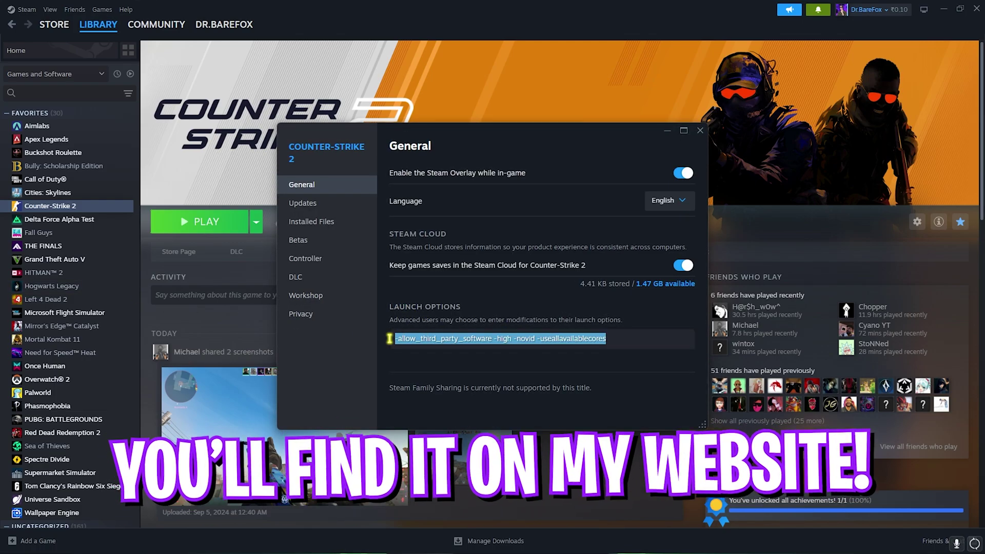
pyautogui.click(523, 369)
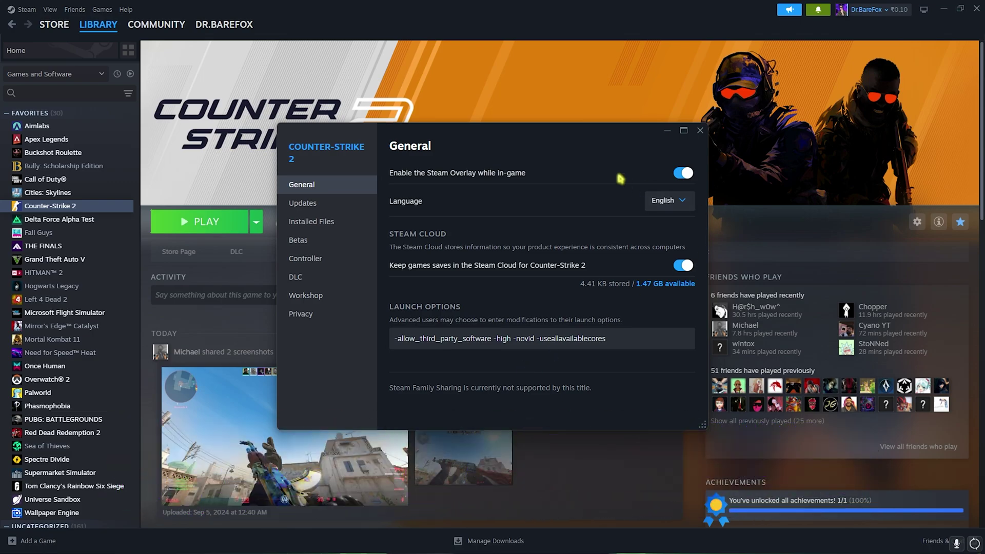
pyautogui.click(700, 130)
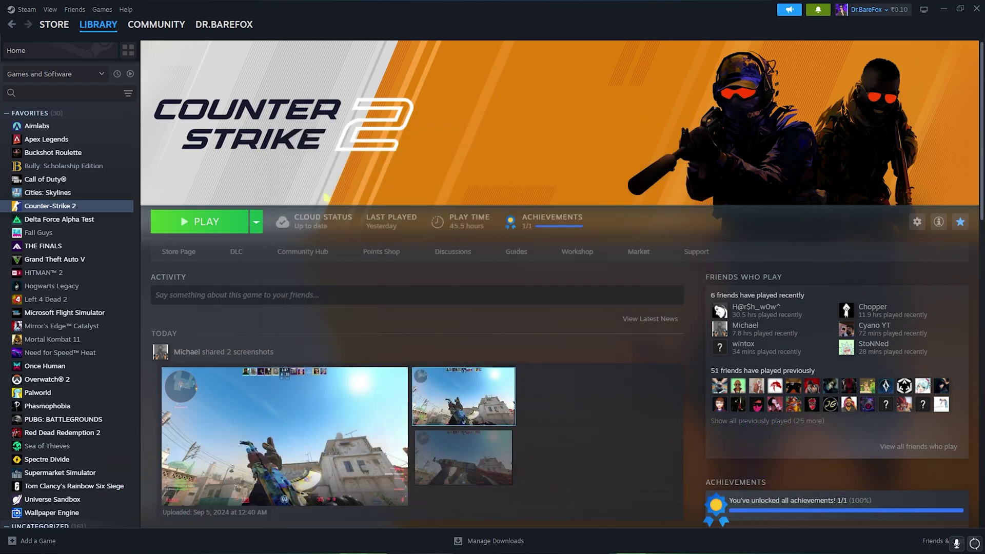
# Launch Counter-Strike 2 and keep Fullscreen, 1920x1080 and 239 Hz in Video settings
pyautogui.click(236, 236)
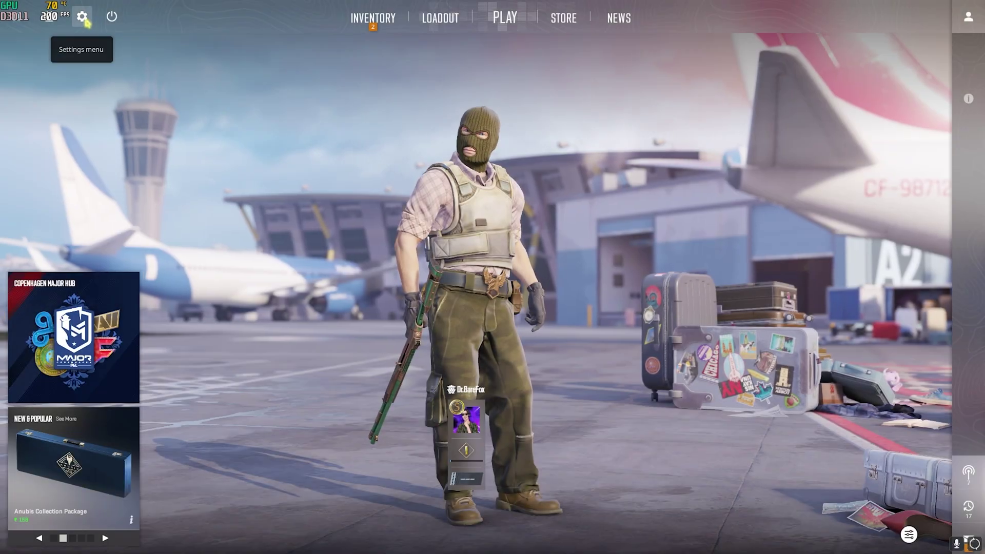
pyautogui.click(83, 18)
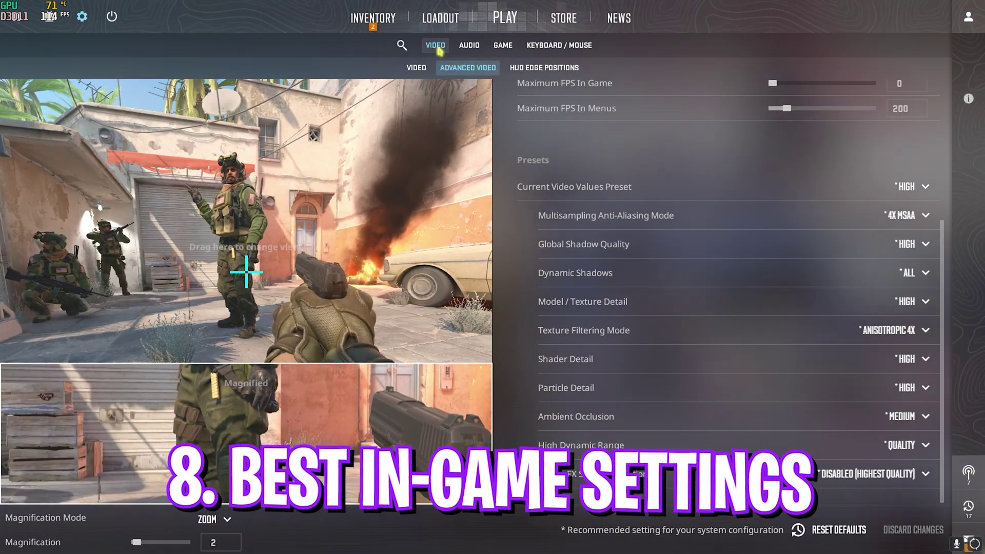
pyautogui.click(438, 48)
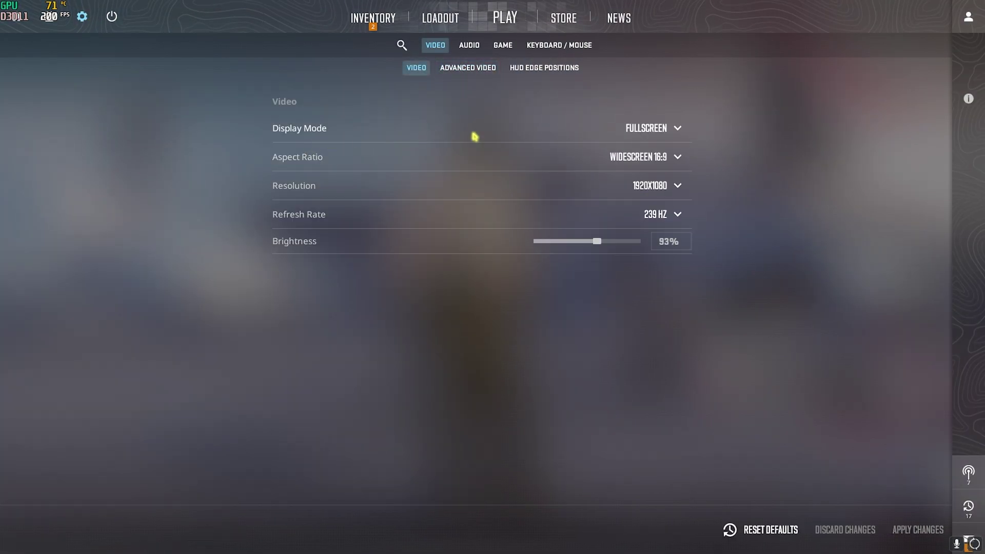
pyautogui.click(641, 129)
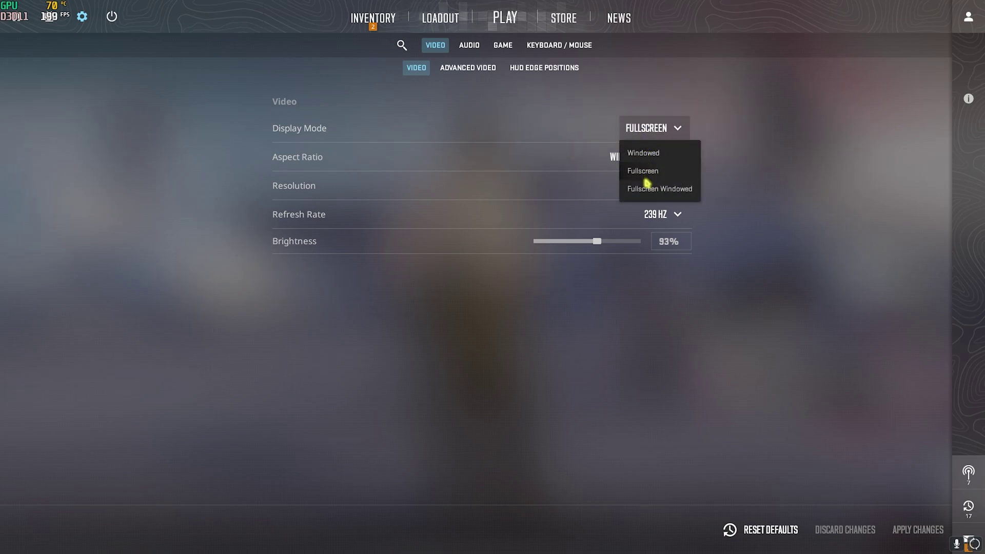
pyautogui.click(644, 172)
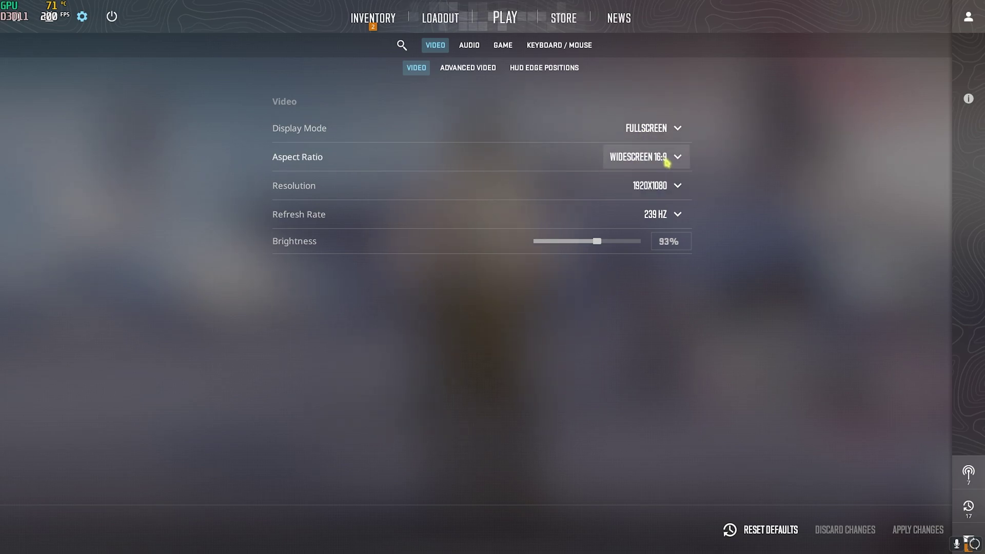
pyautogui.click(669, 186)
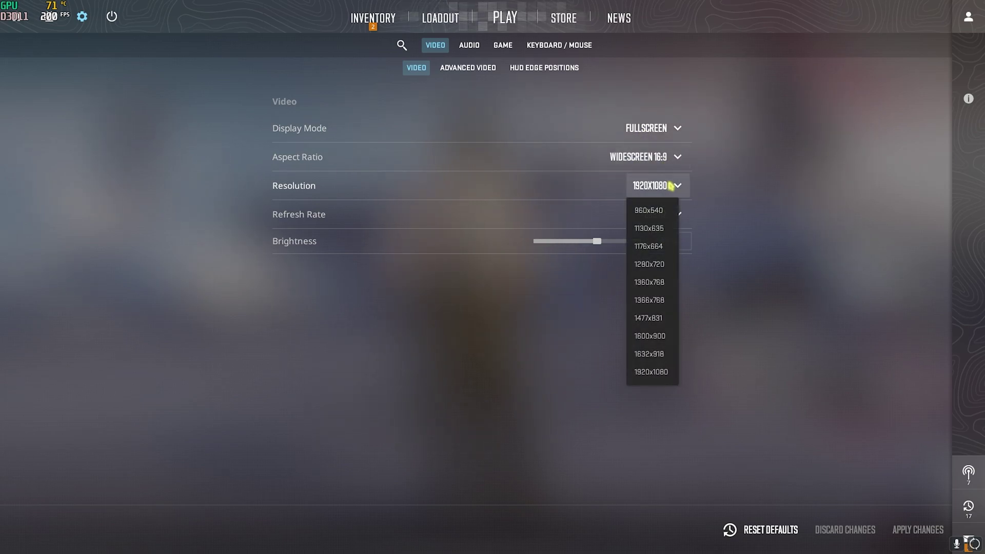
pyautogui.click(661, 372)
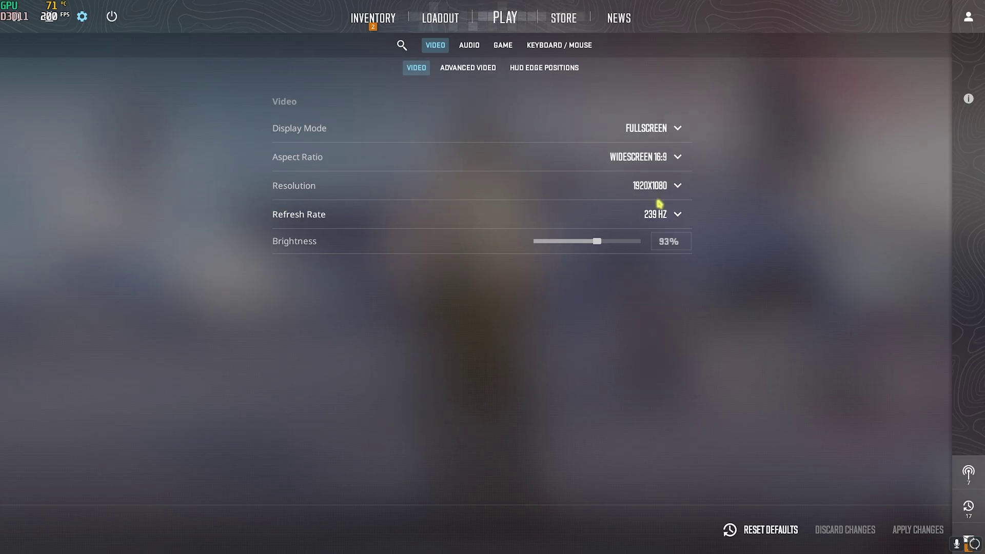
pyautogui.click(657, 211)
pyautogui.click(663, 295)
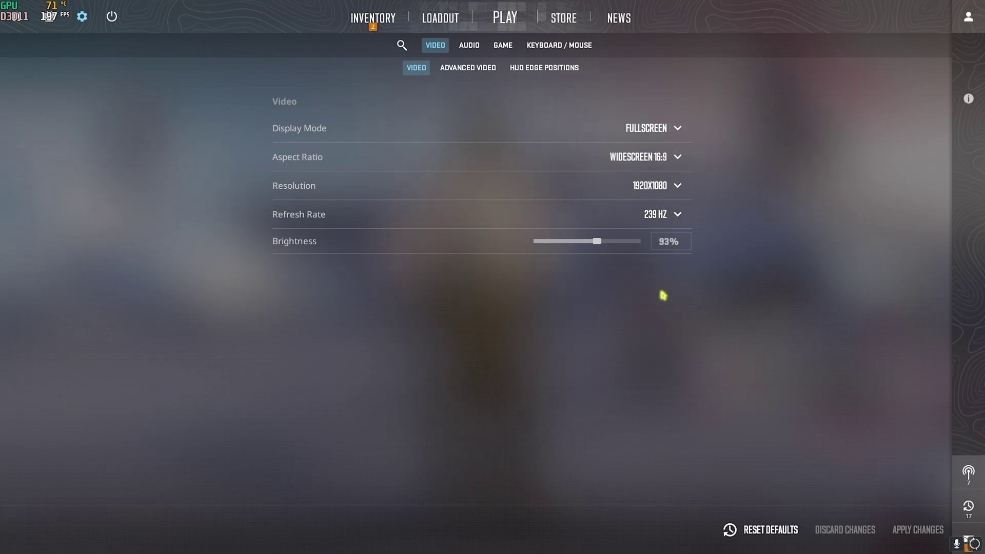
pyautogui.click(471, 69)
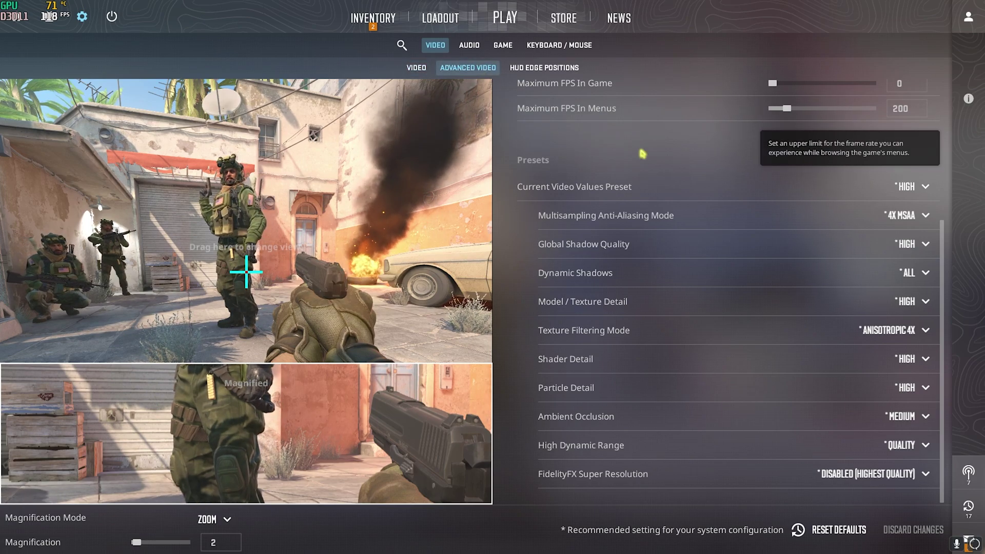
pyautogui.scroll(4, 642, 152)
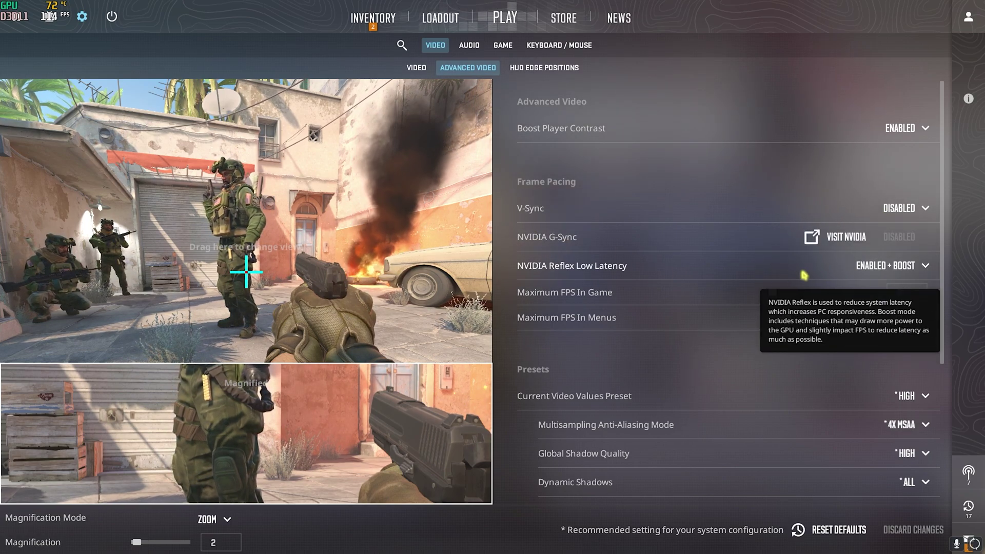
pyautogui.click(880, 267)
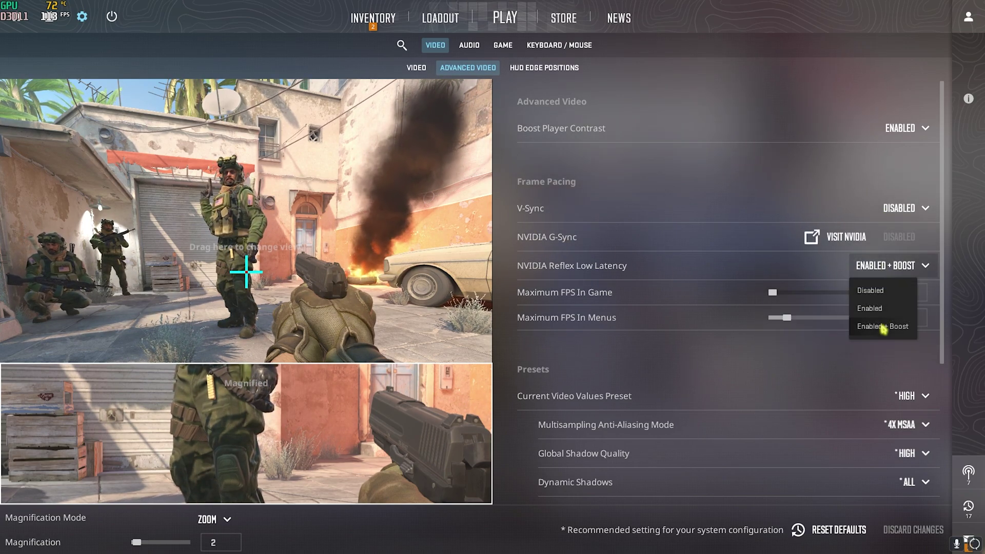
pyautogui.click(883, 327)
pyautogui.scroll(-2, 745, 205)
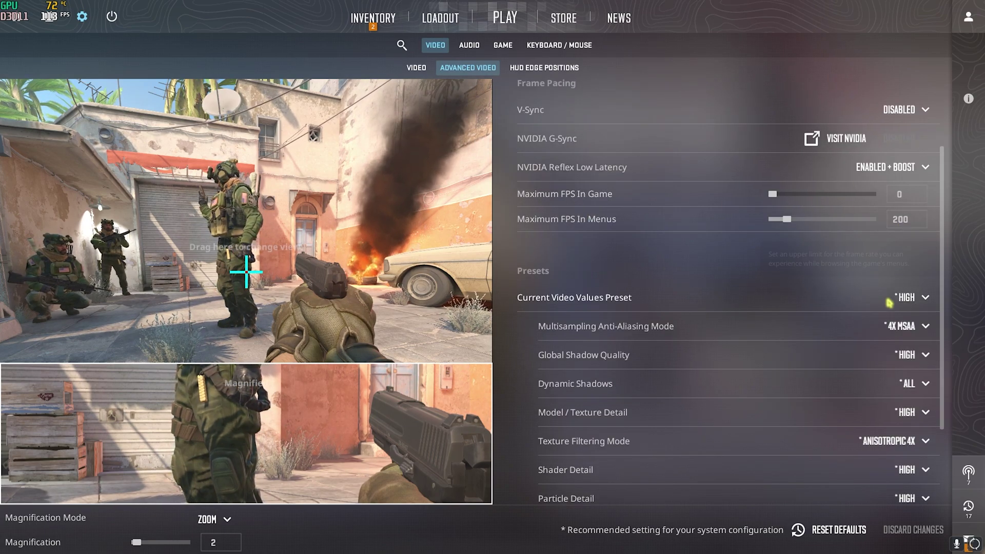
pyautogui.scroll(-2, 547, 205)
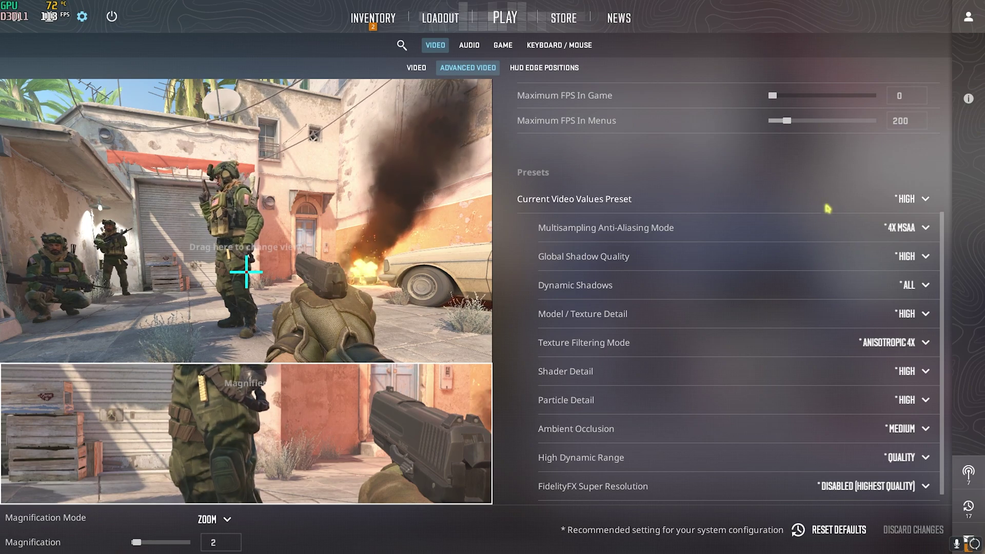
pyautogui.moveTo(583, 223)
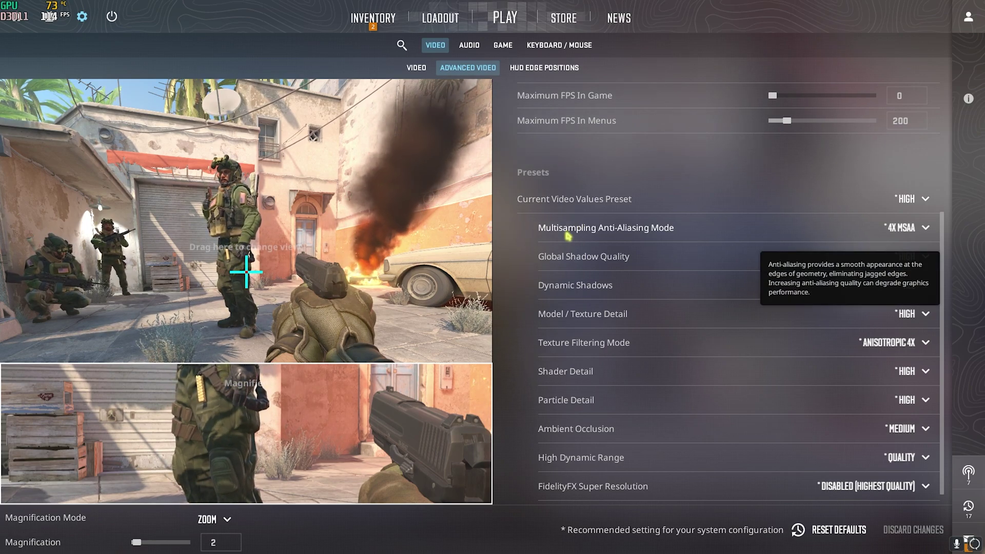
pyautogui.scroll(-1, 568, 236)
pyautogui.click(903, 215)
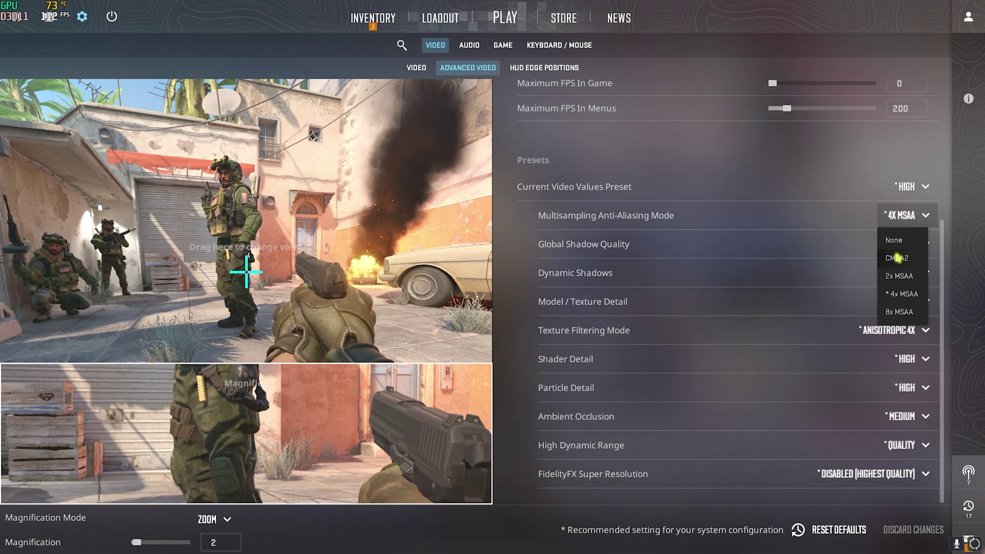
# Turn MSAA off, set global shadows to Low, and keep Anisotropic 4X texture filtering
pyautogui.click(895, 240)
pyautogui.click(906, 245)
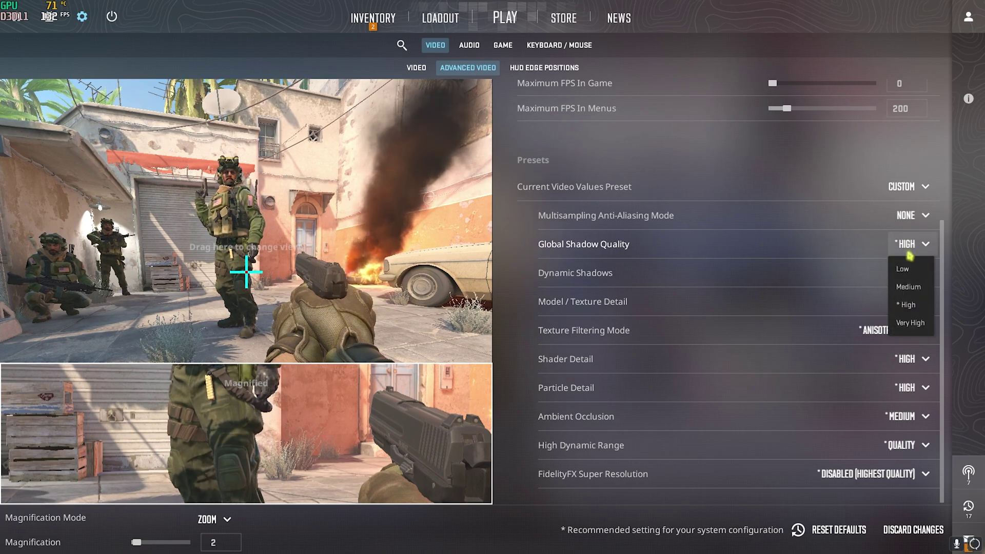
pyautogui.click(910, 272)
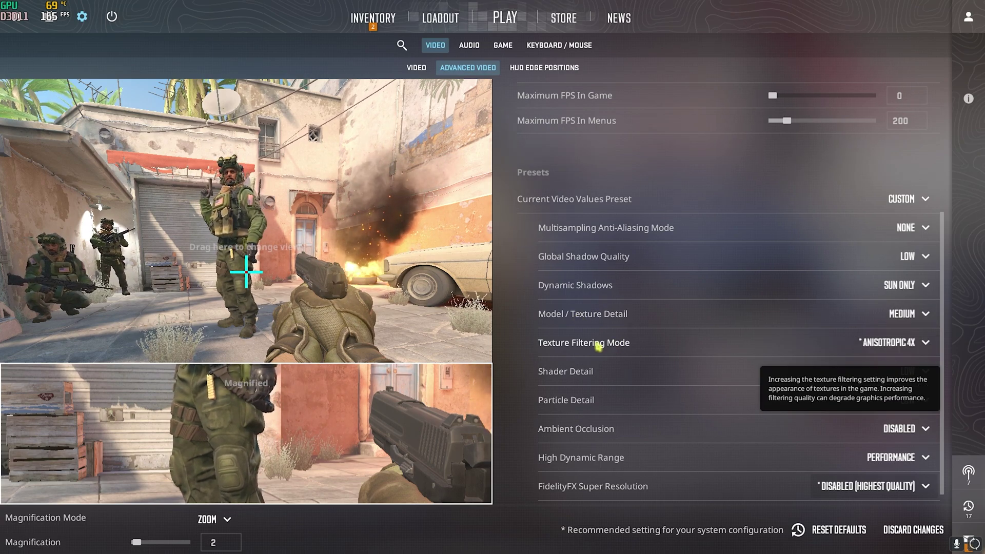
pyautogui.click(892, 349)
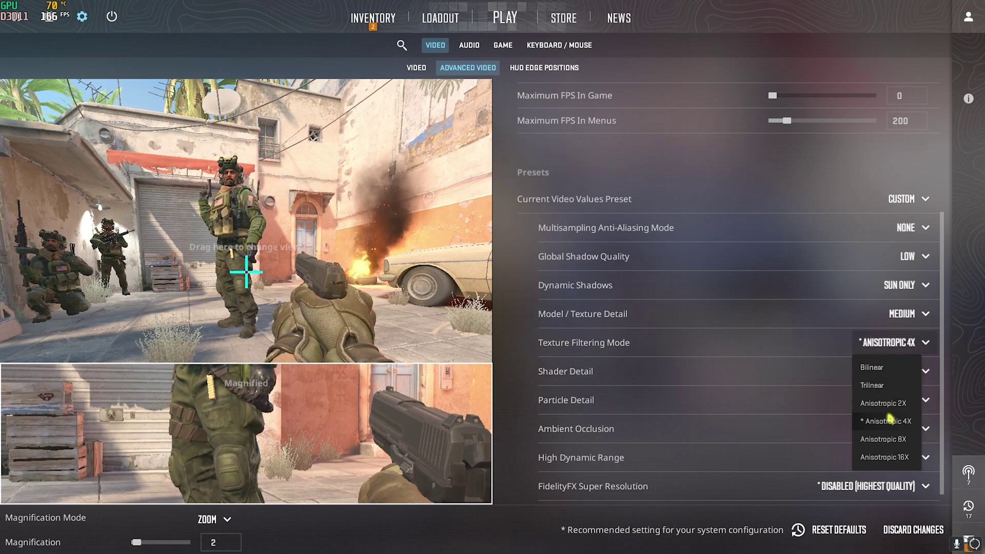
pyautogui.click(887, 422)
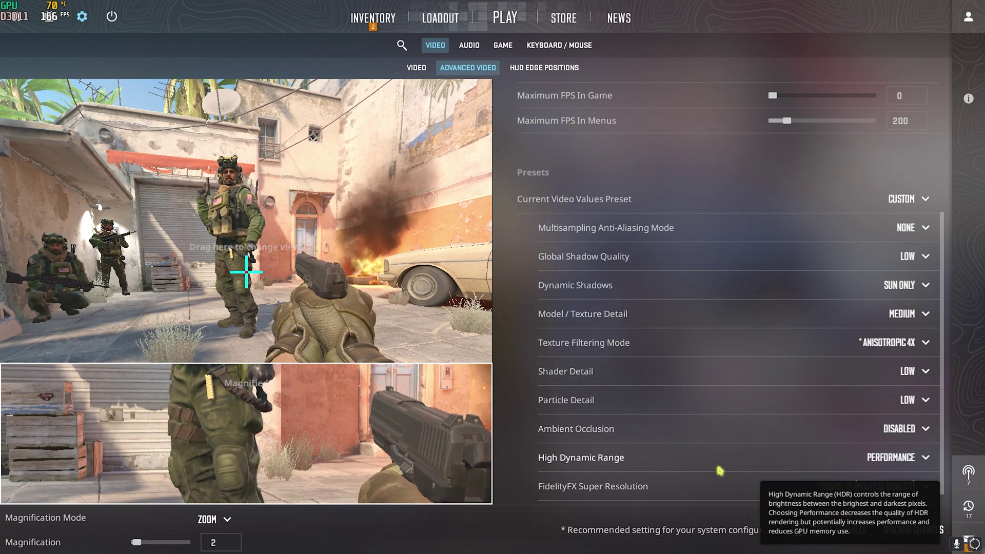
pyautogui.scroll(-1, 614, 480)
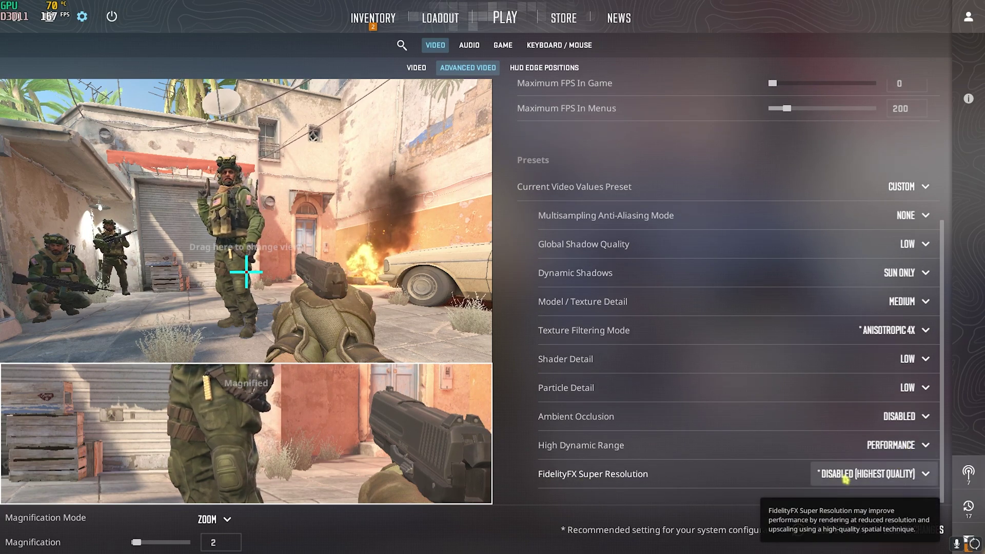
pyautogui.click(867, 474)
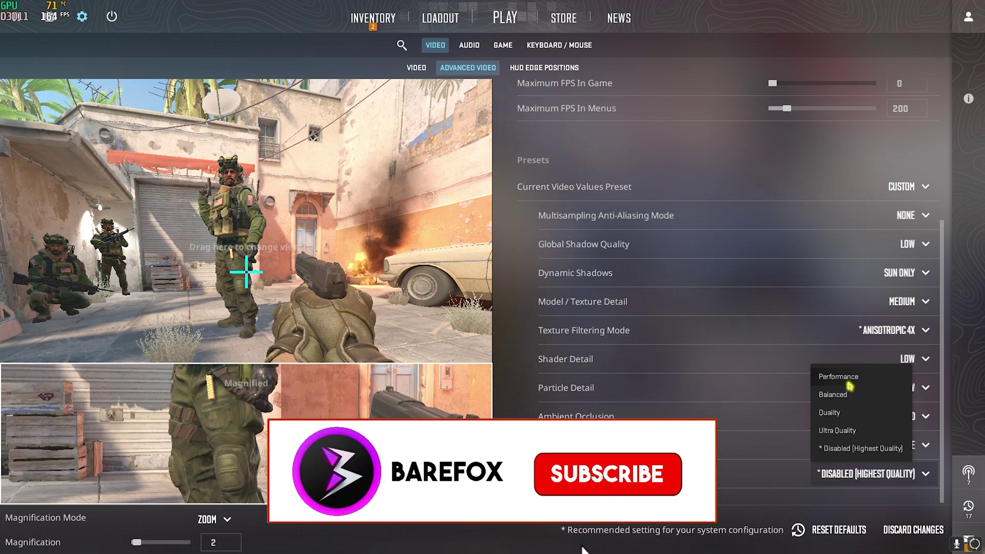
pyautogui.click(846, 378)
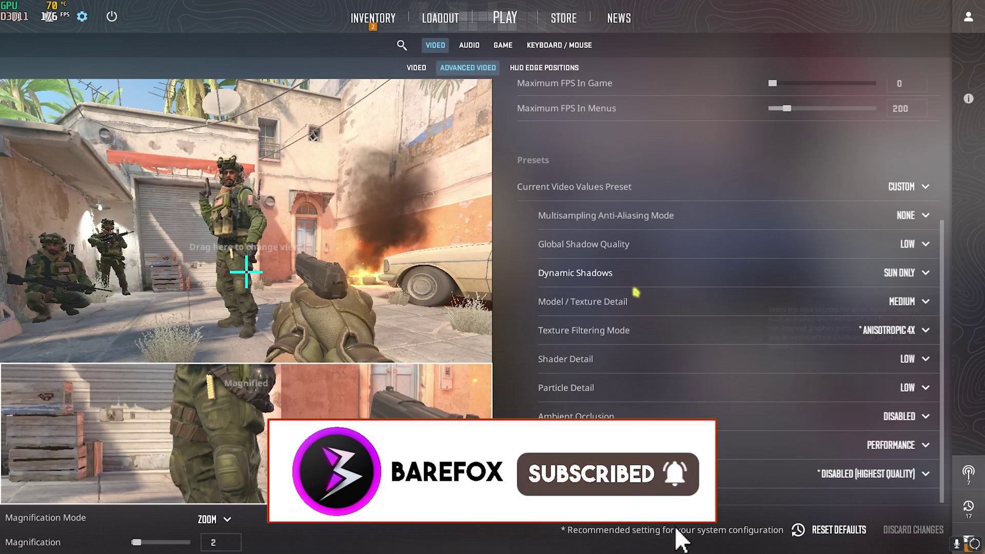
pyautogui.moveTo(798, 386)
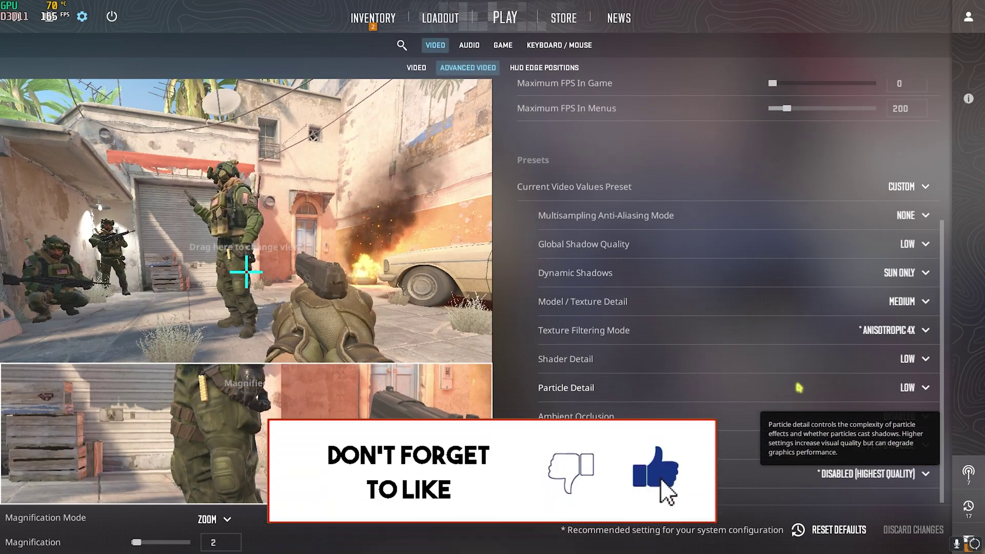
# Leave the settings and test the frame rate with scoped AWP shots near Mid Doors
pyautogui.press('Escape')
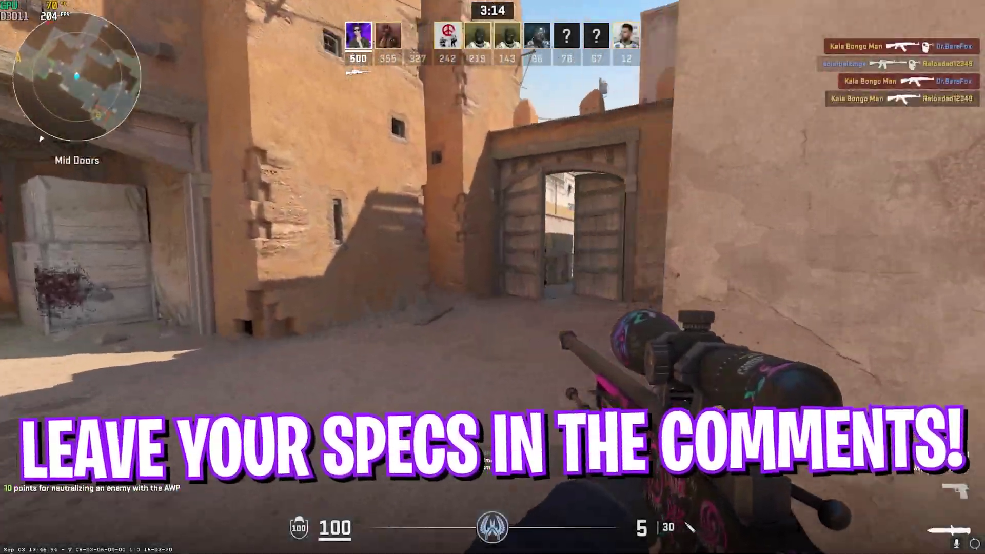
pyautogui.rightClick(492, 277)
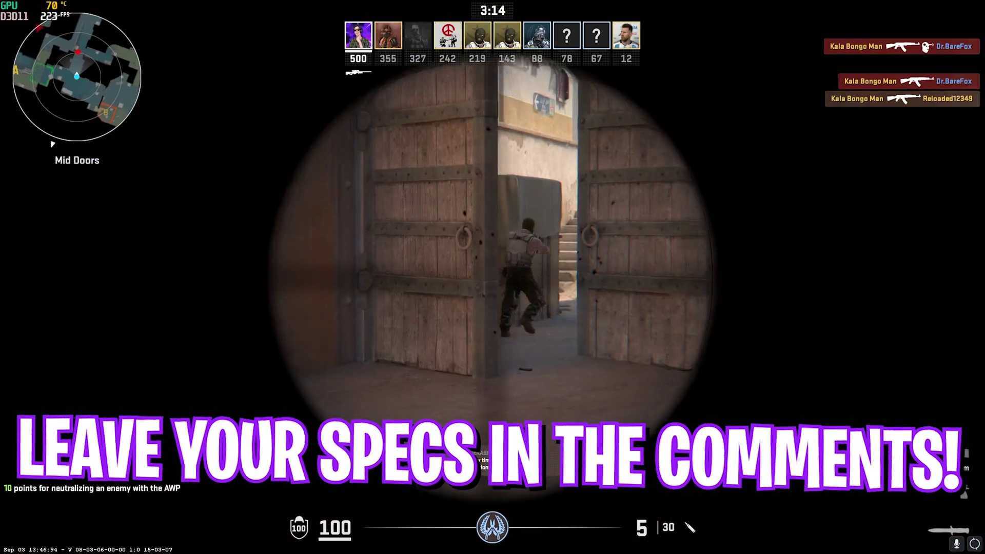
pyautogui.click(493, 277)
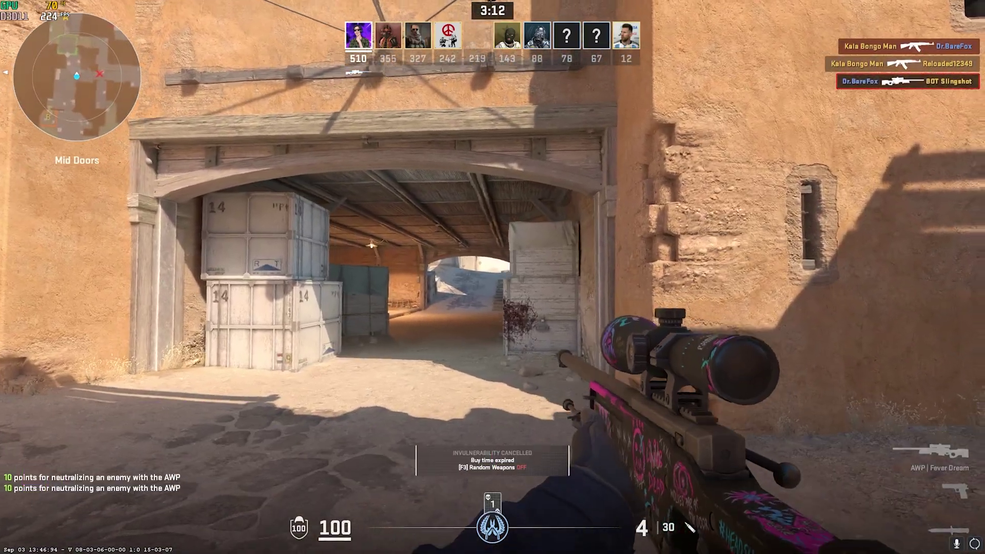
pyautogui.rightClick(493, 277)
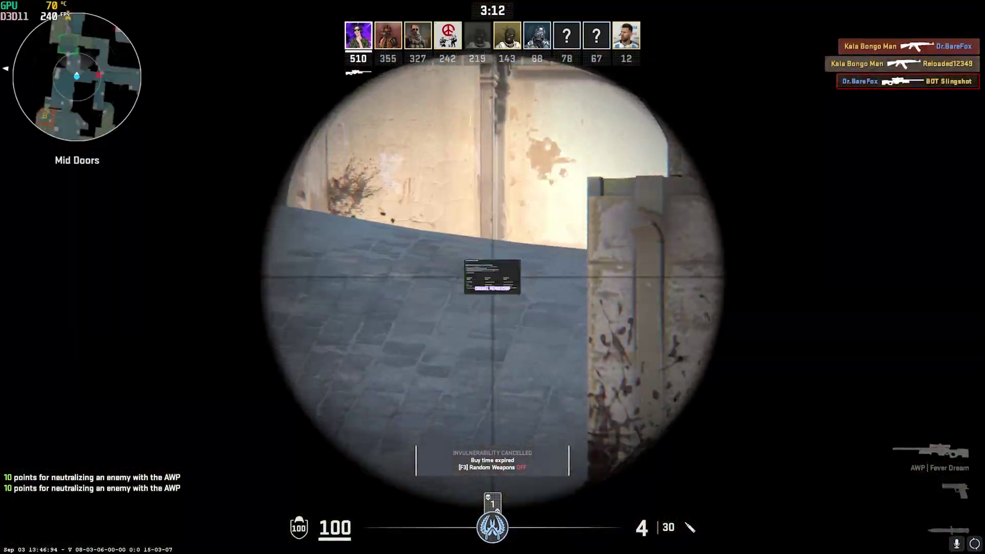
pyautogui.rightClick(493, 277)
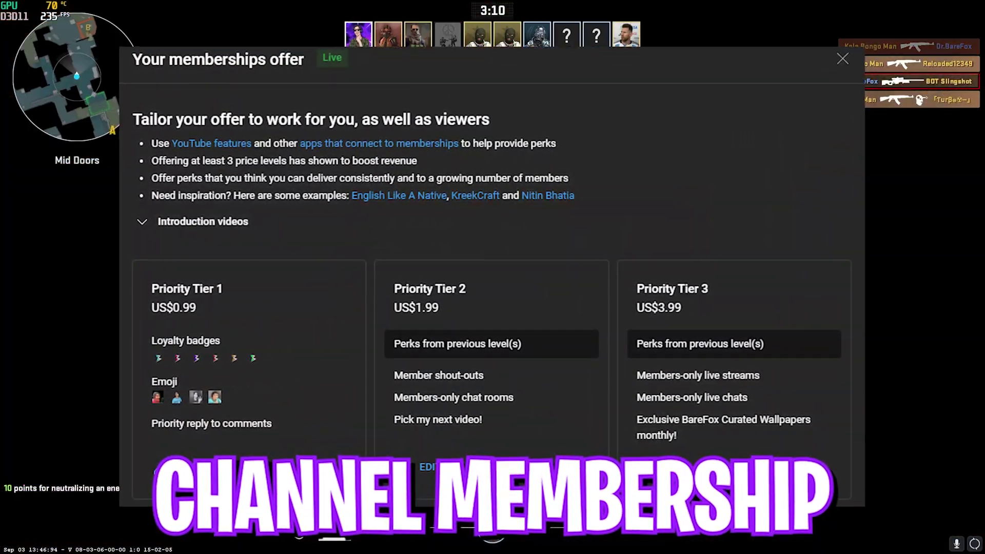